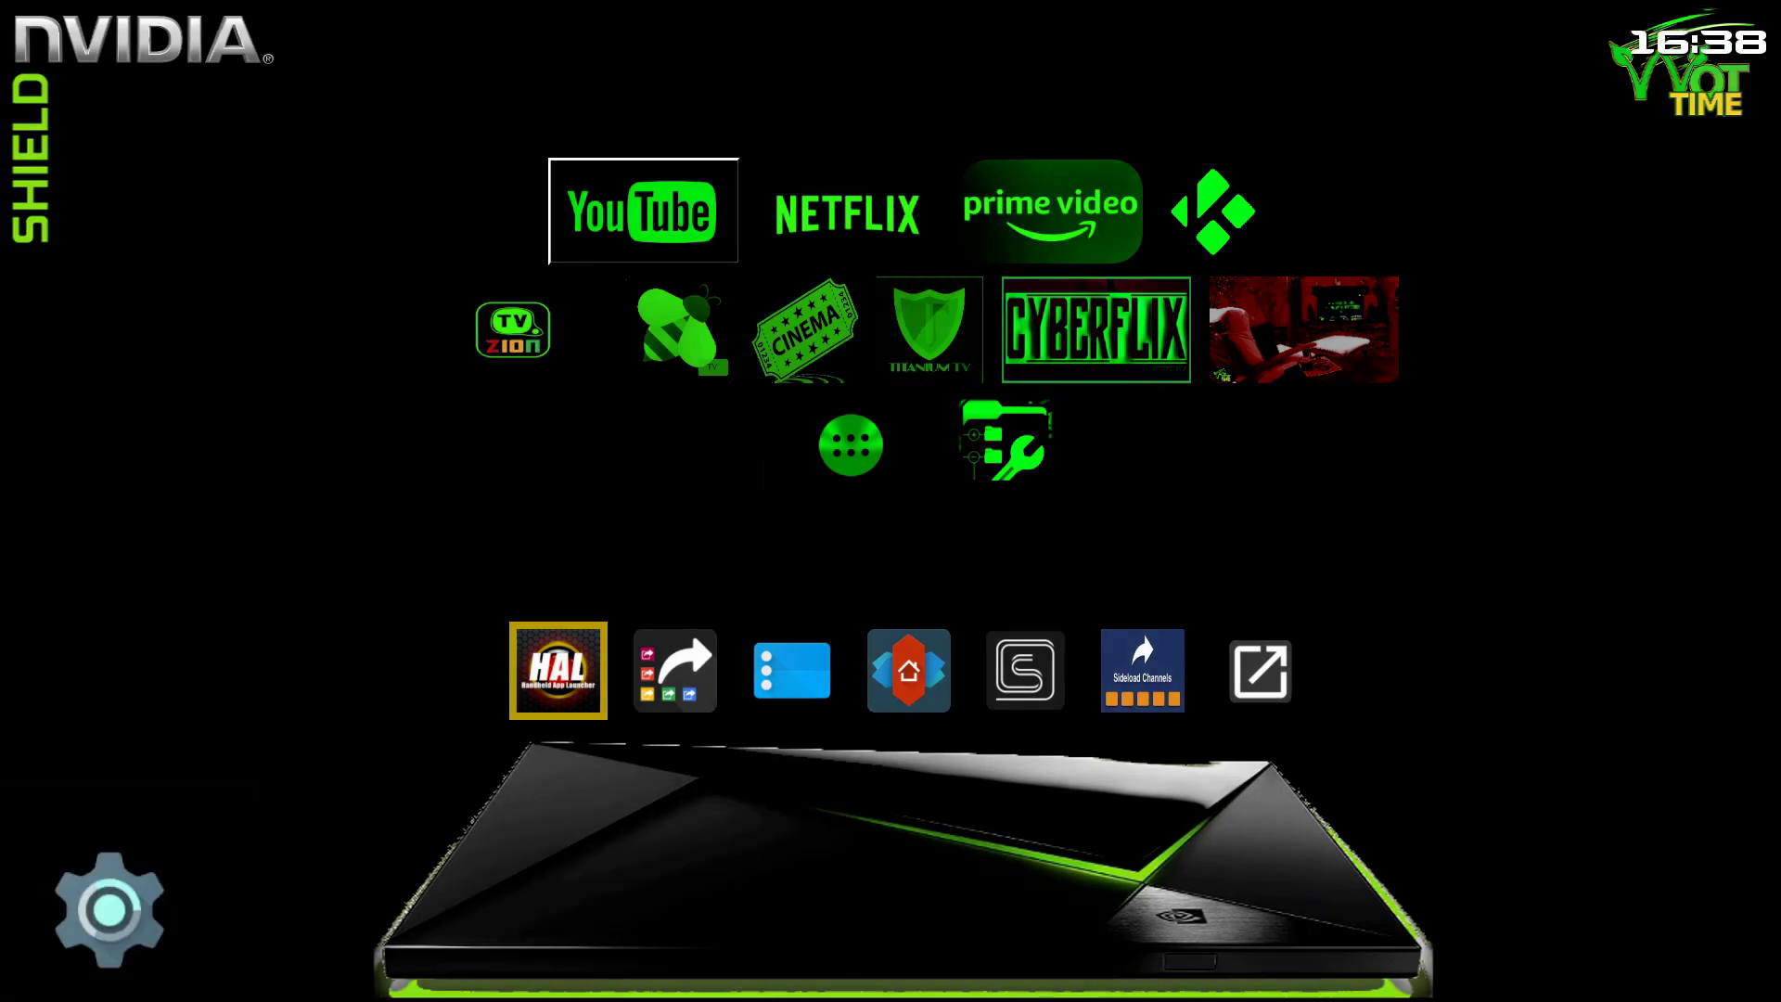
Open the launcher's settings panel and switch into admin mode.
key("Down")
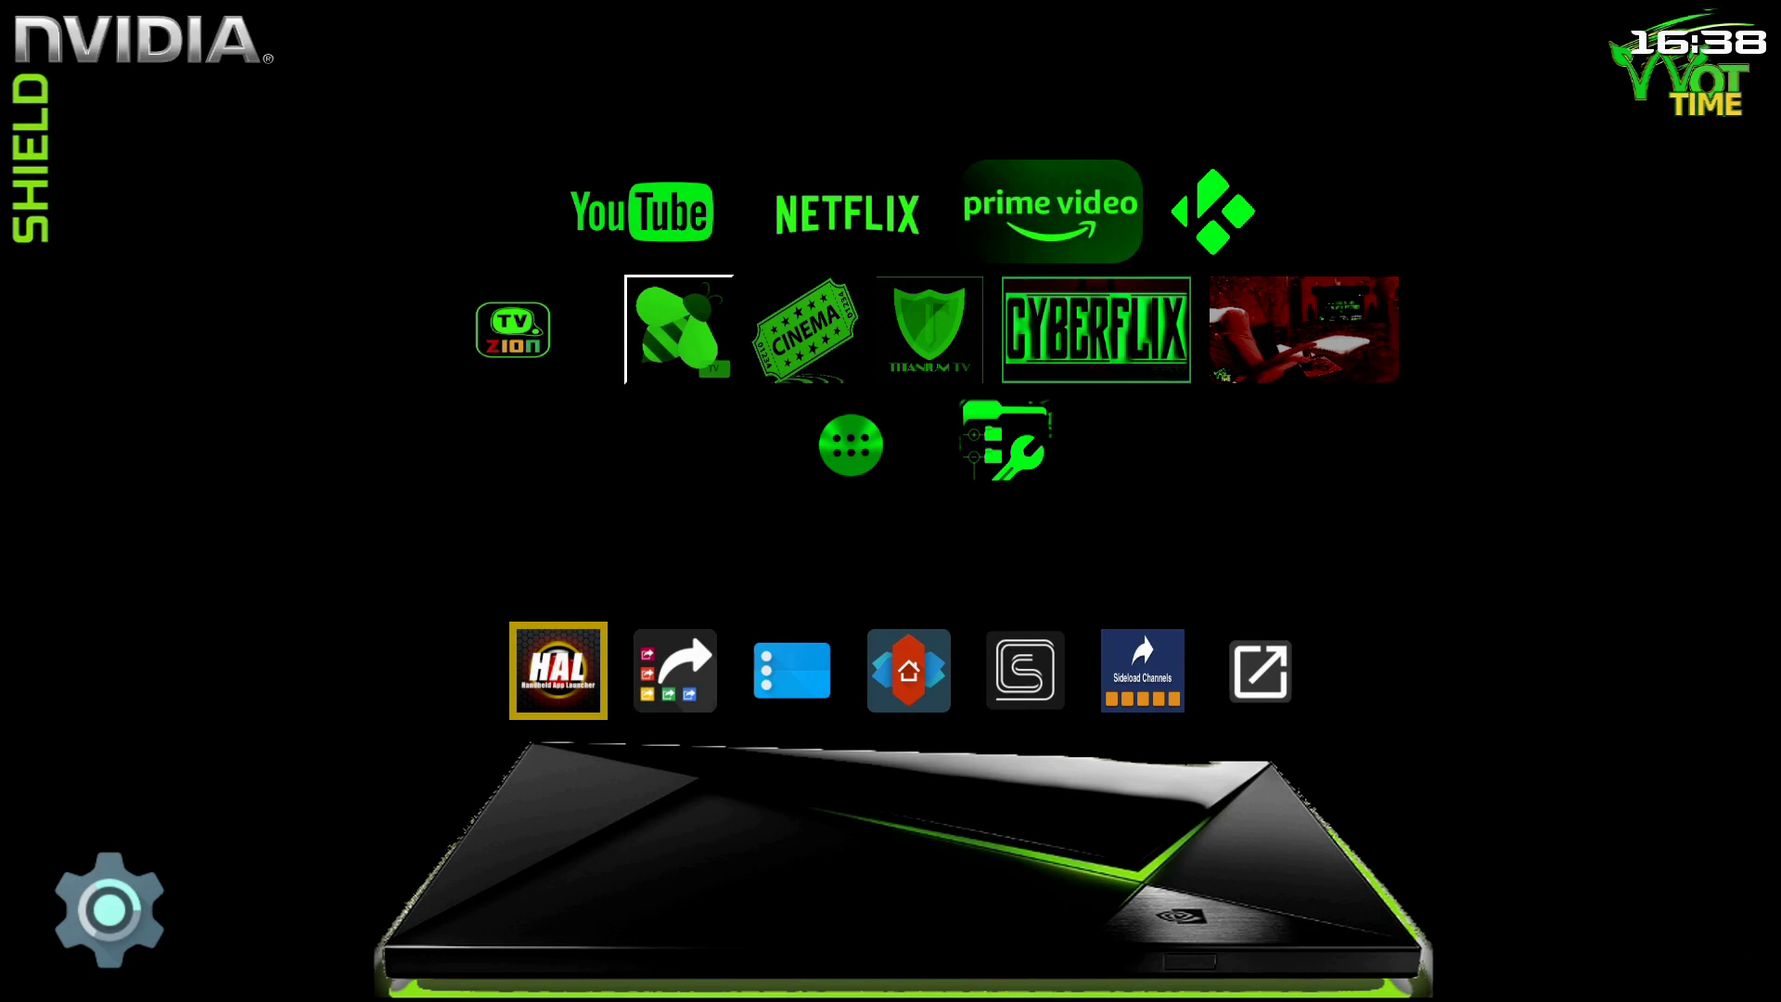
key("Down")
key("Down")
key("Down")
key("Right")
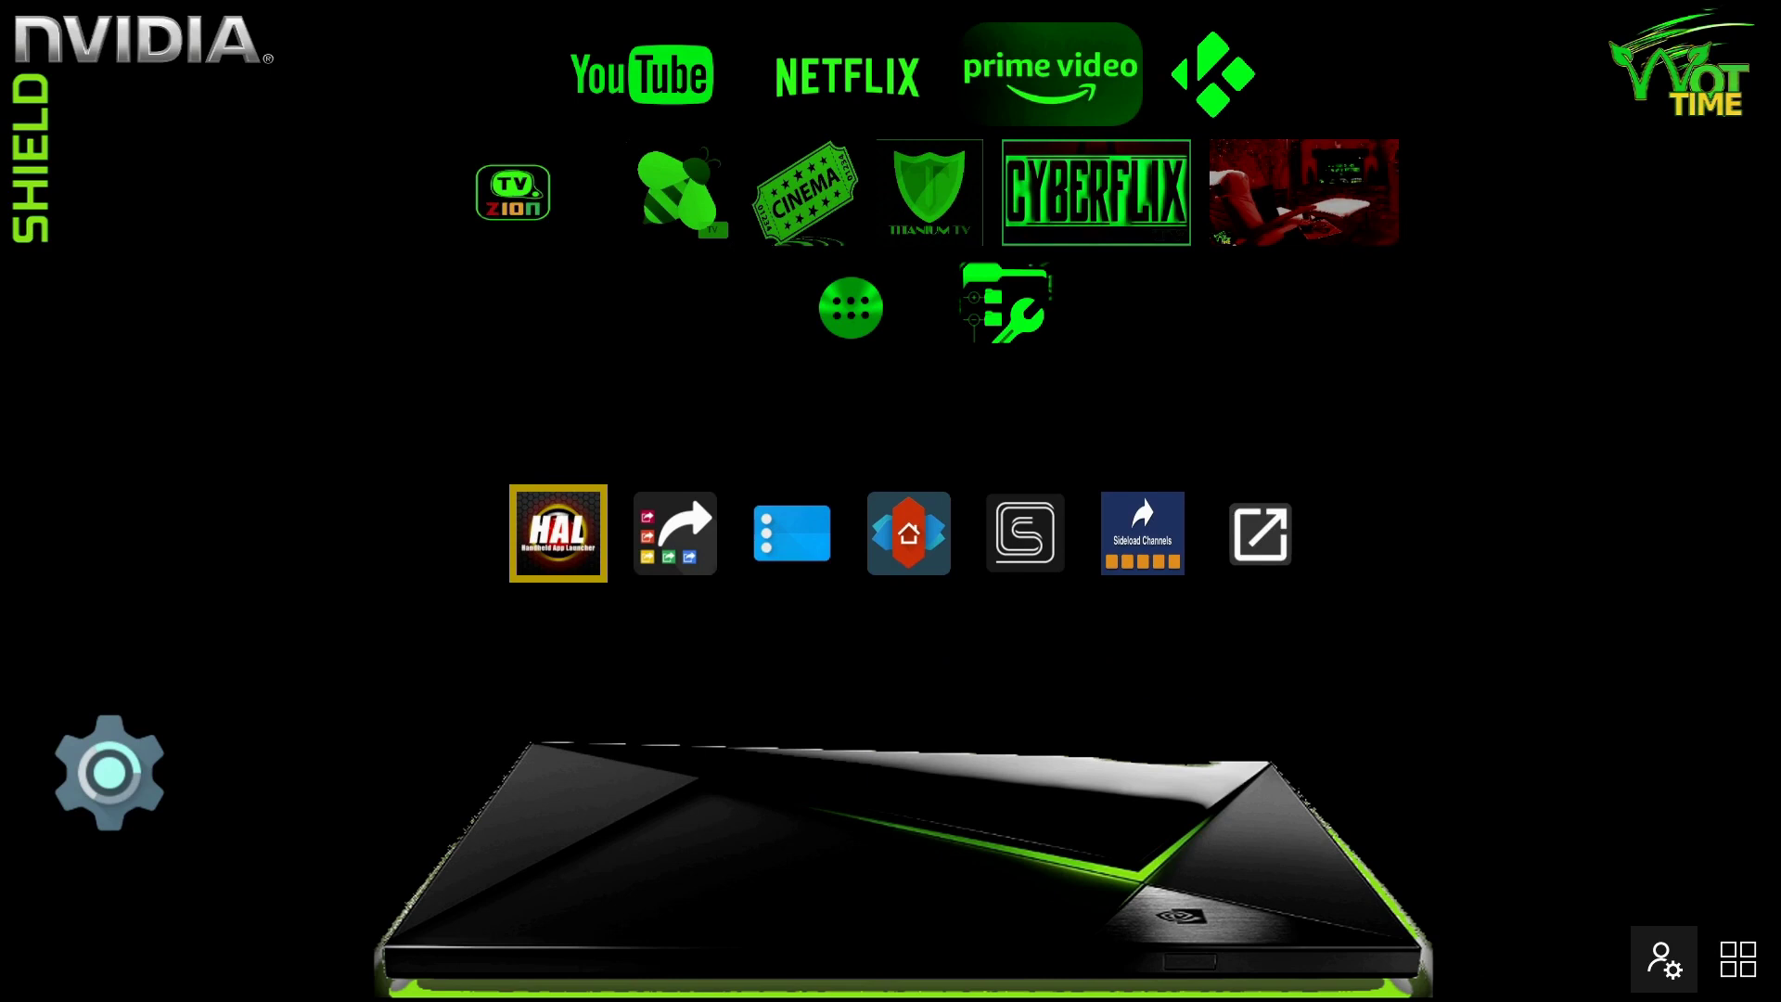
key("Return")
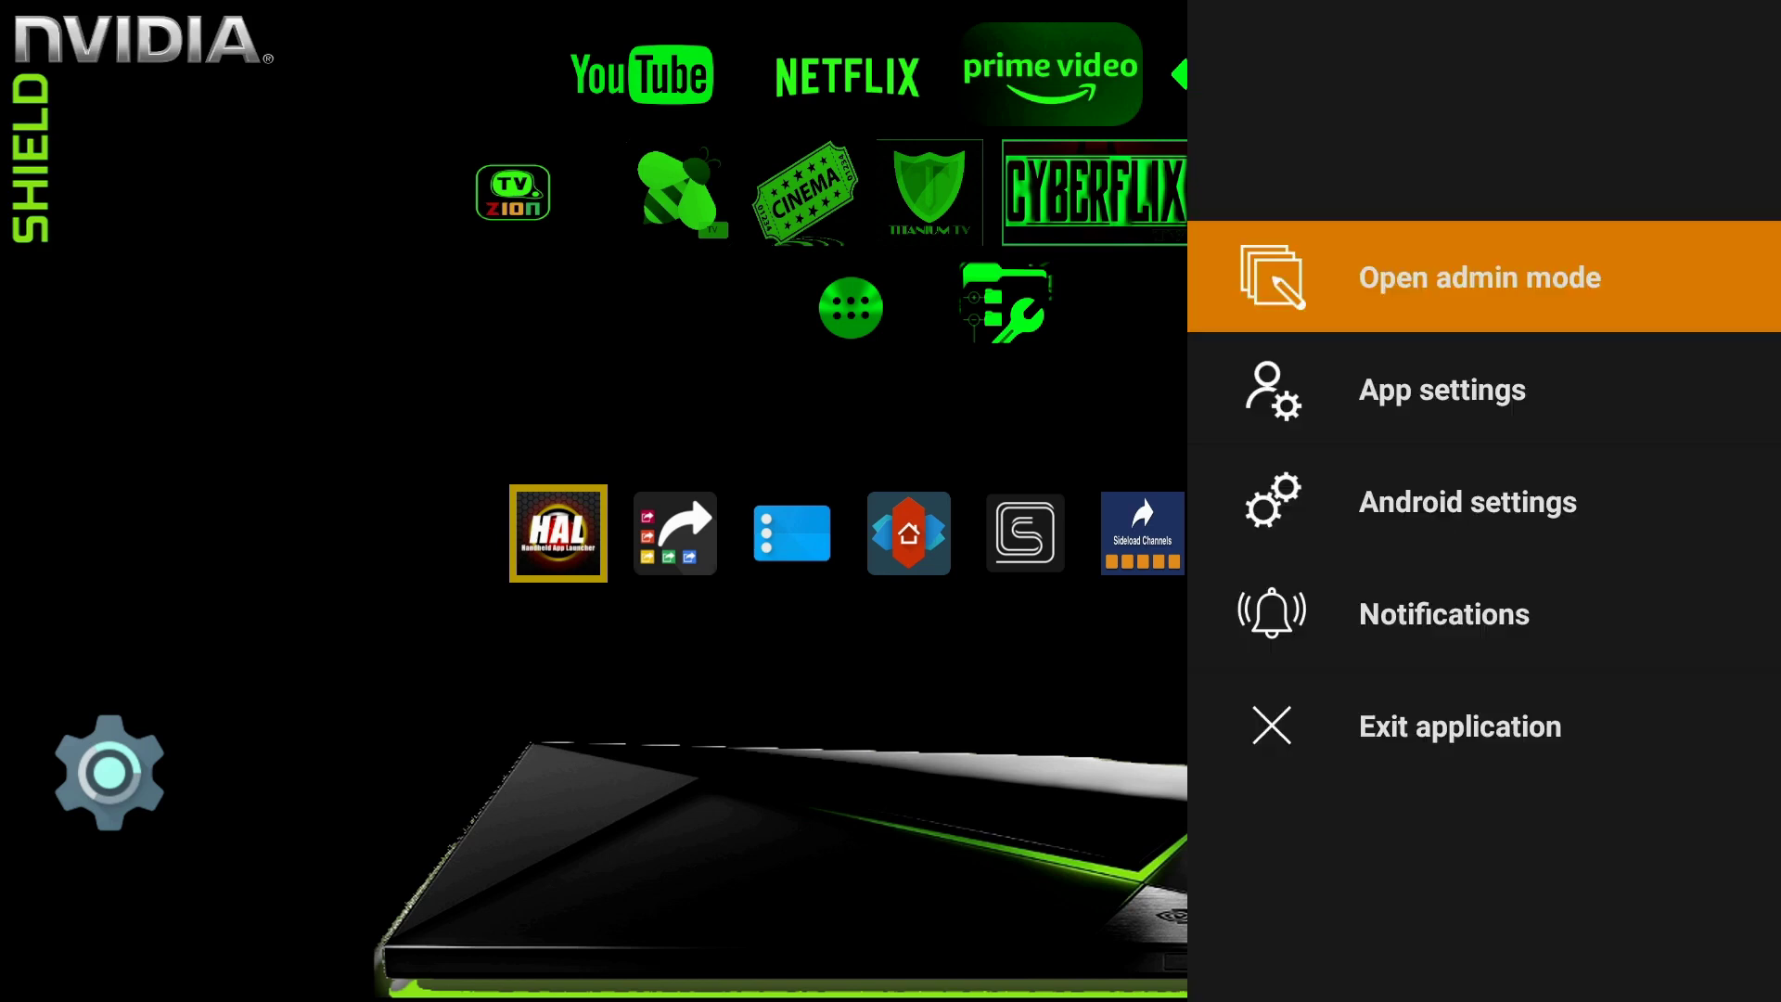
key("Return")
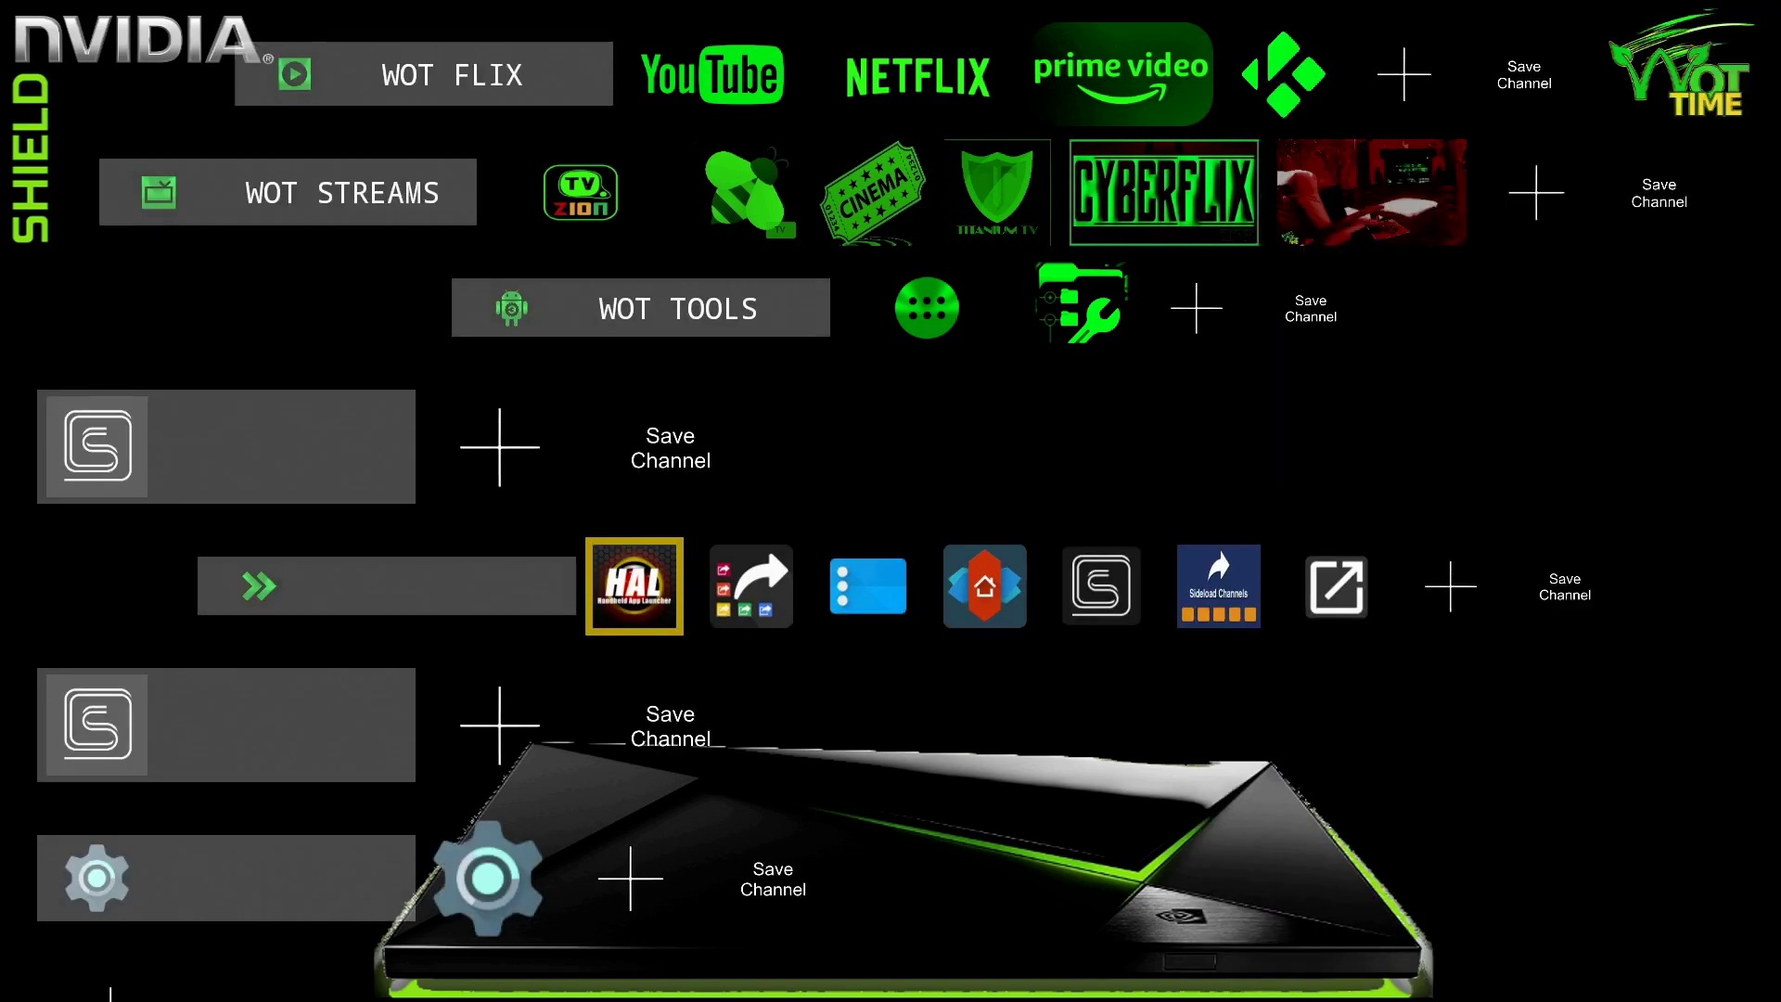
Move focus to the + add spot at the end of the settings row.
key("Down")
key("Right")
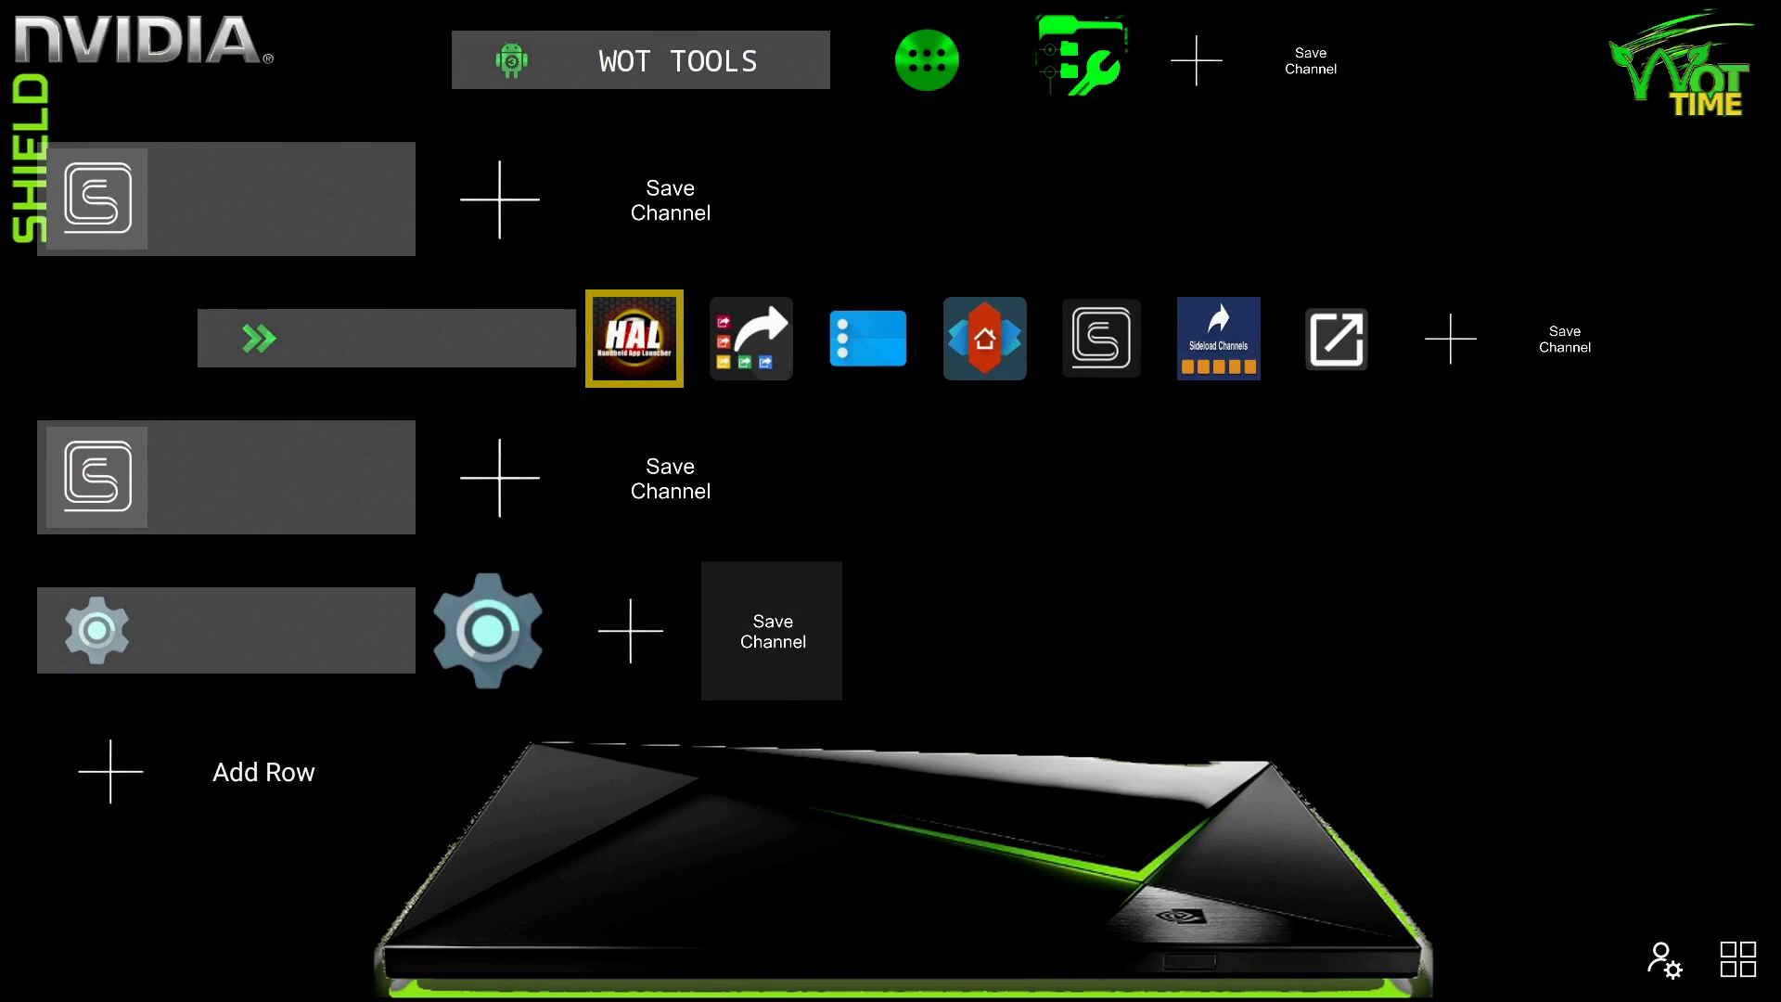
key("Left")
key("Left")
key("Down")
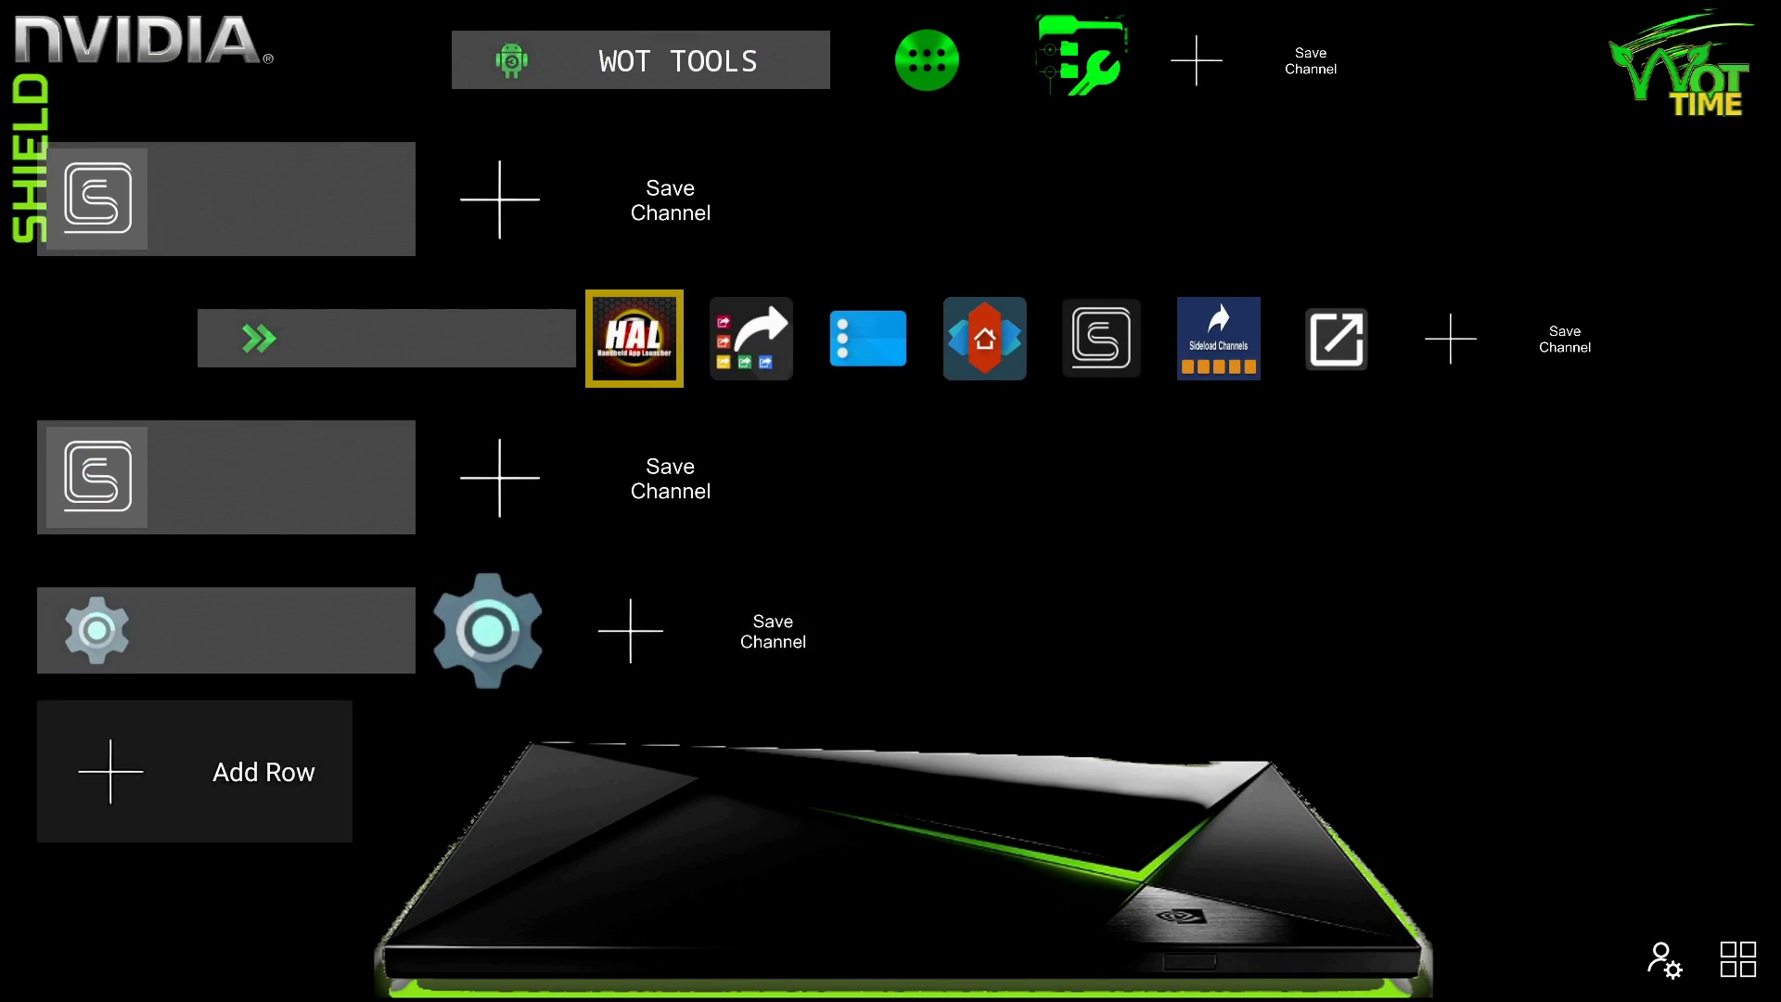
key("Up")
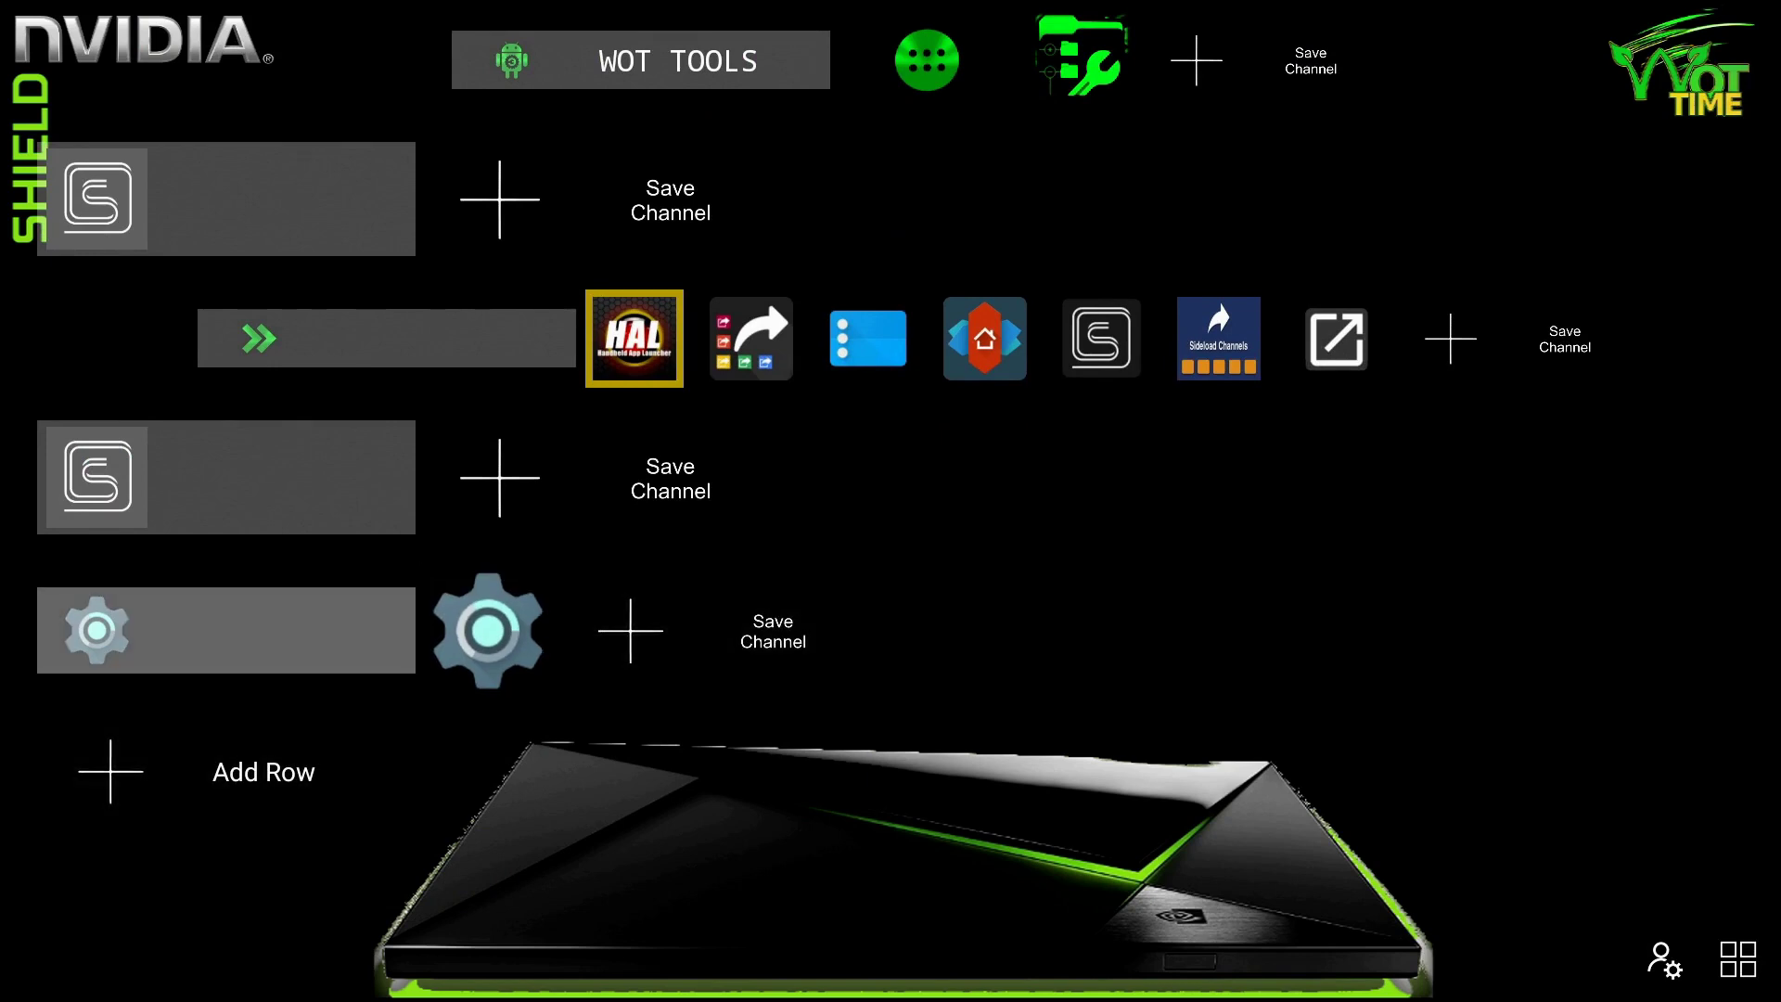
key("Right")
key("Right")
Create a Custom tile in the settings row and change its shape from Rectangle to Square.
key("Return")
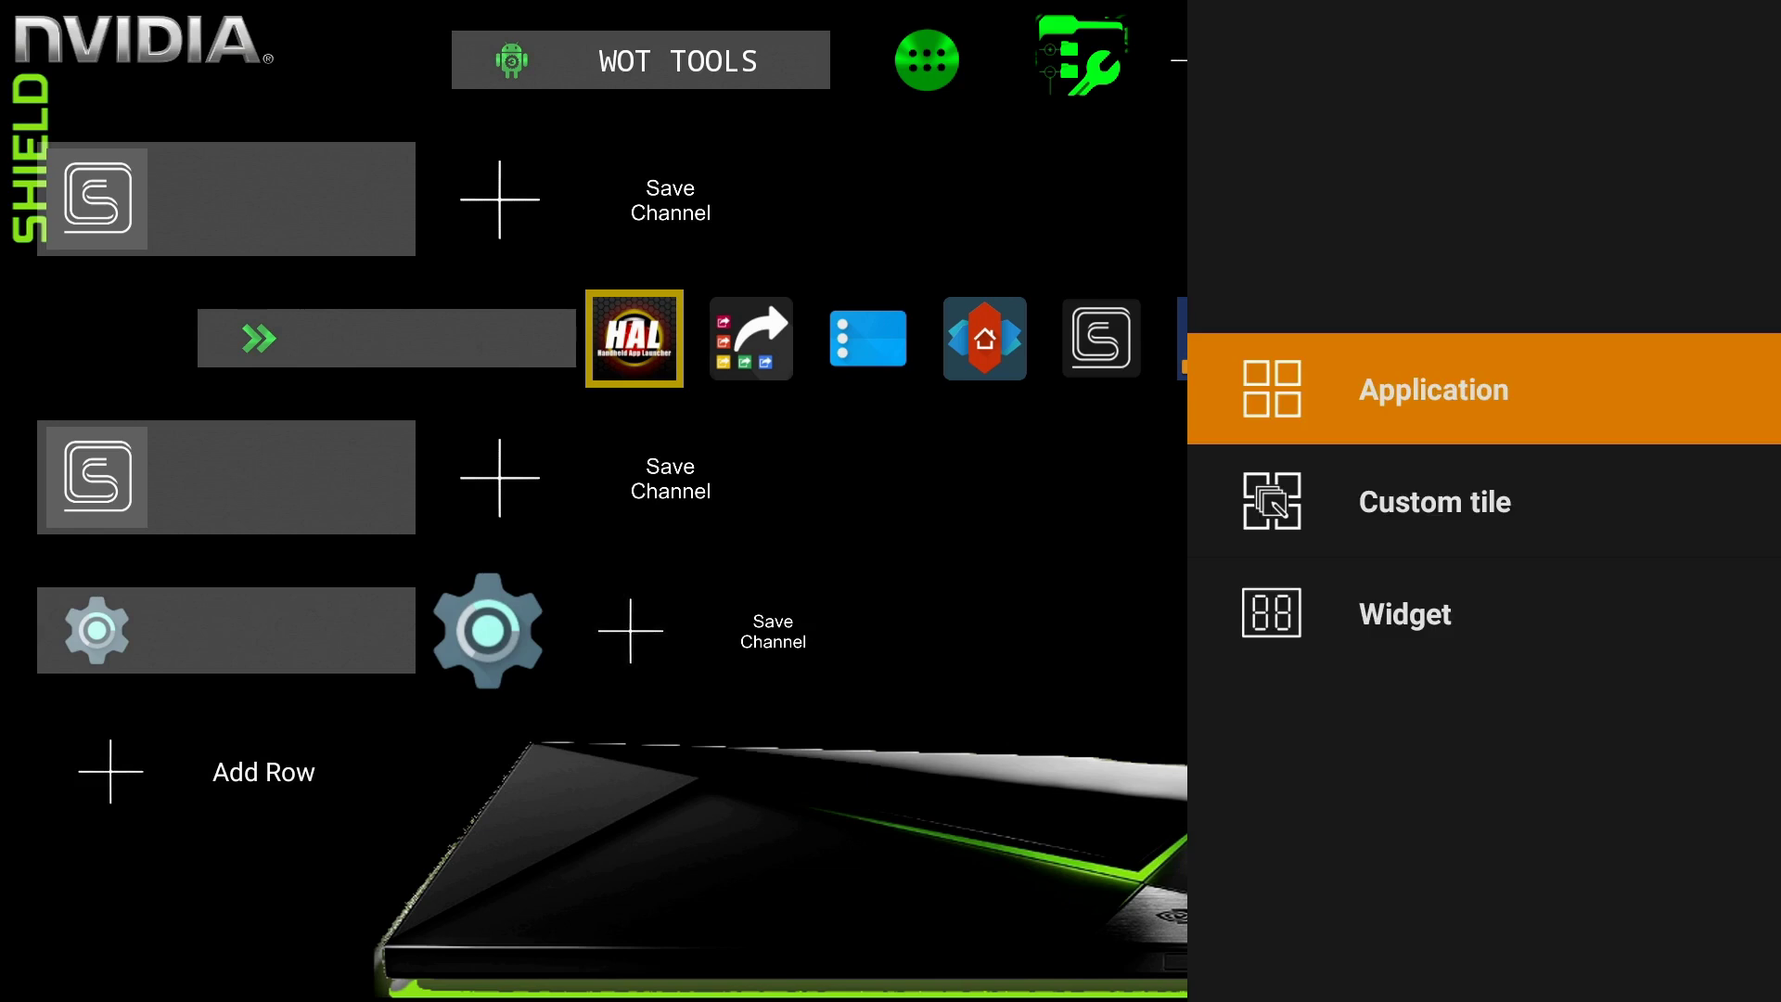
key("Down")
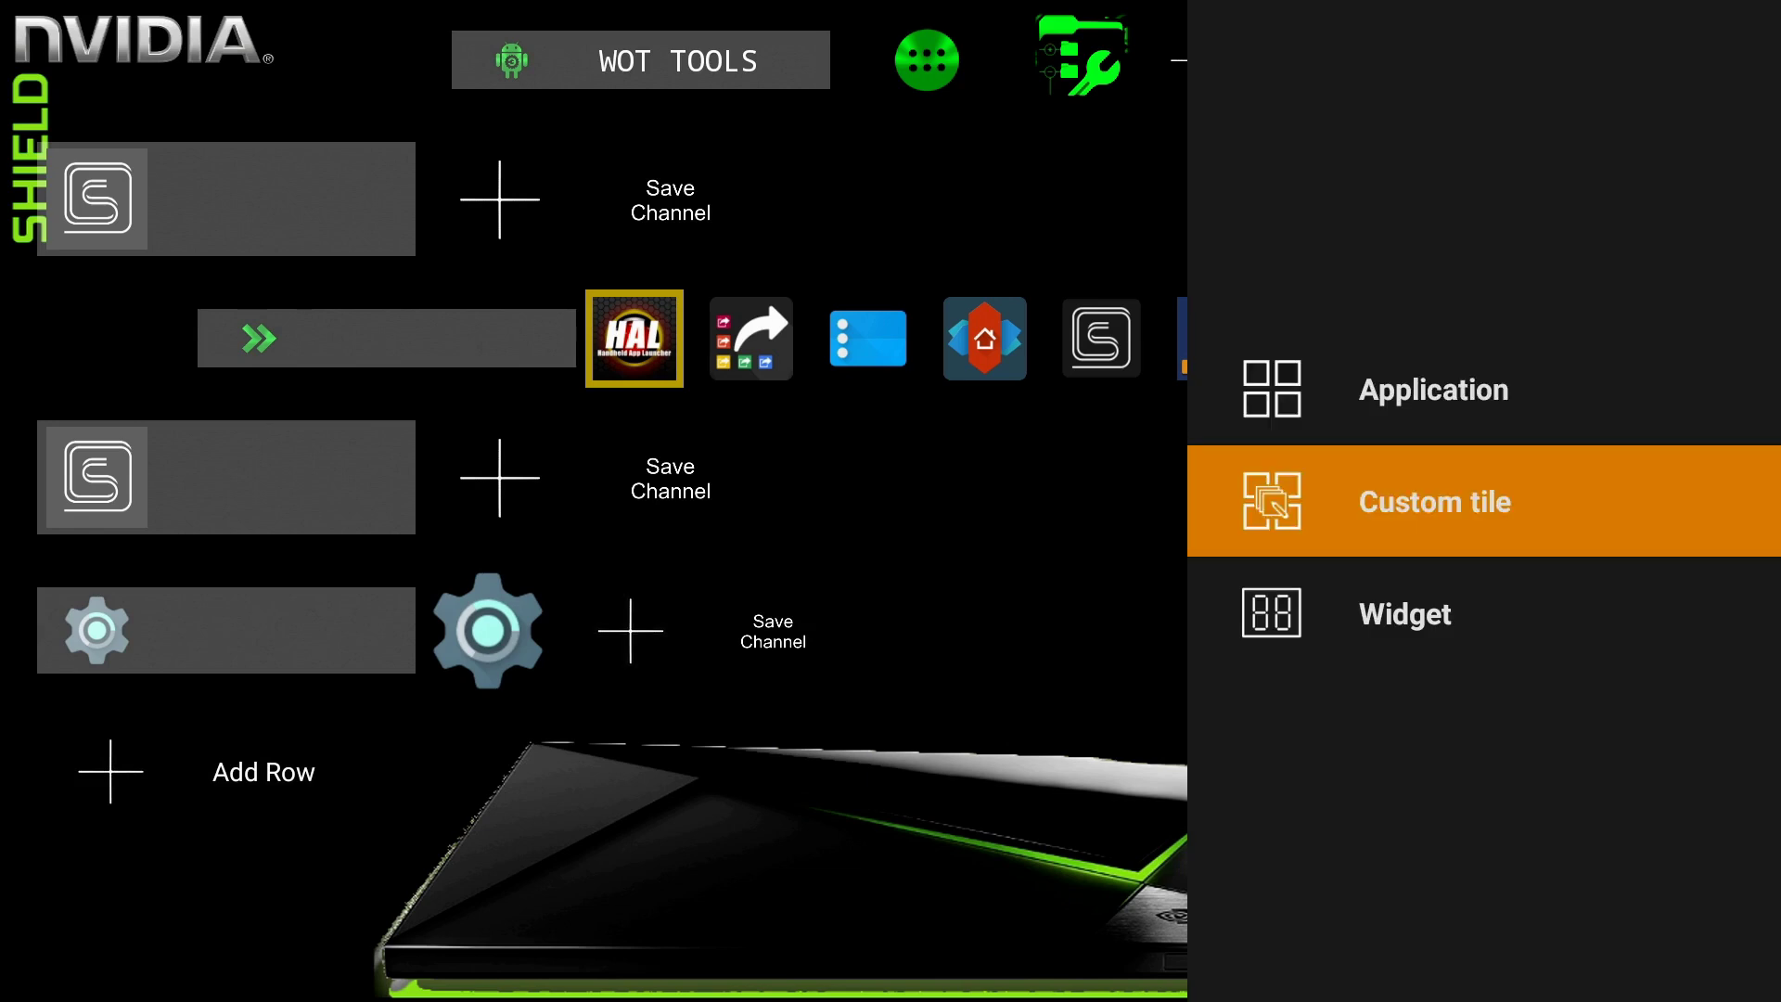
key("Return")
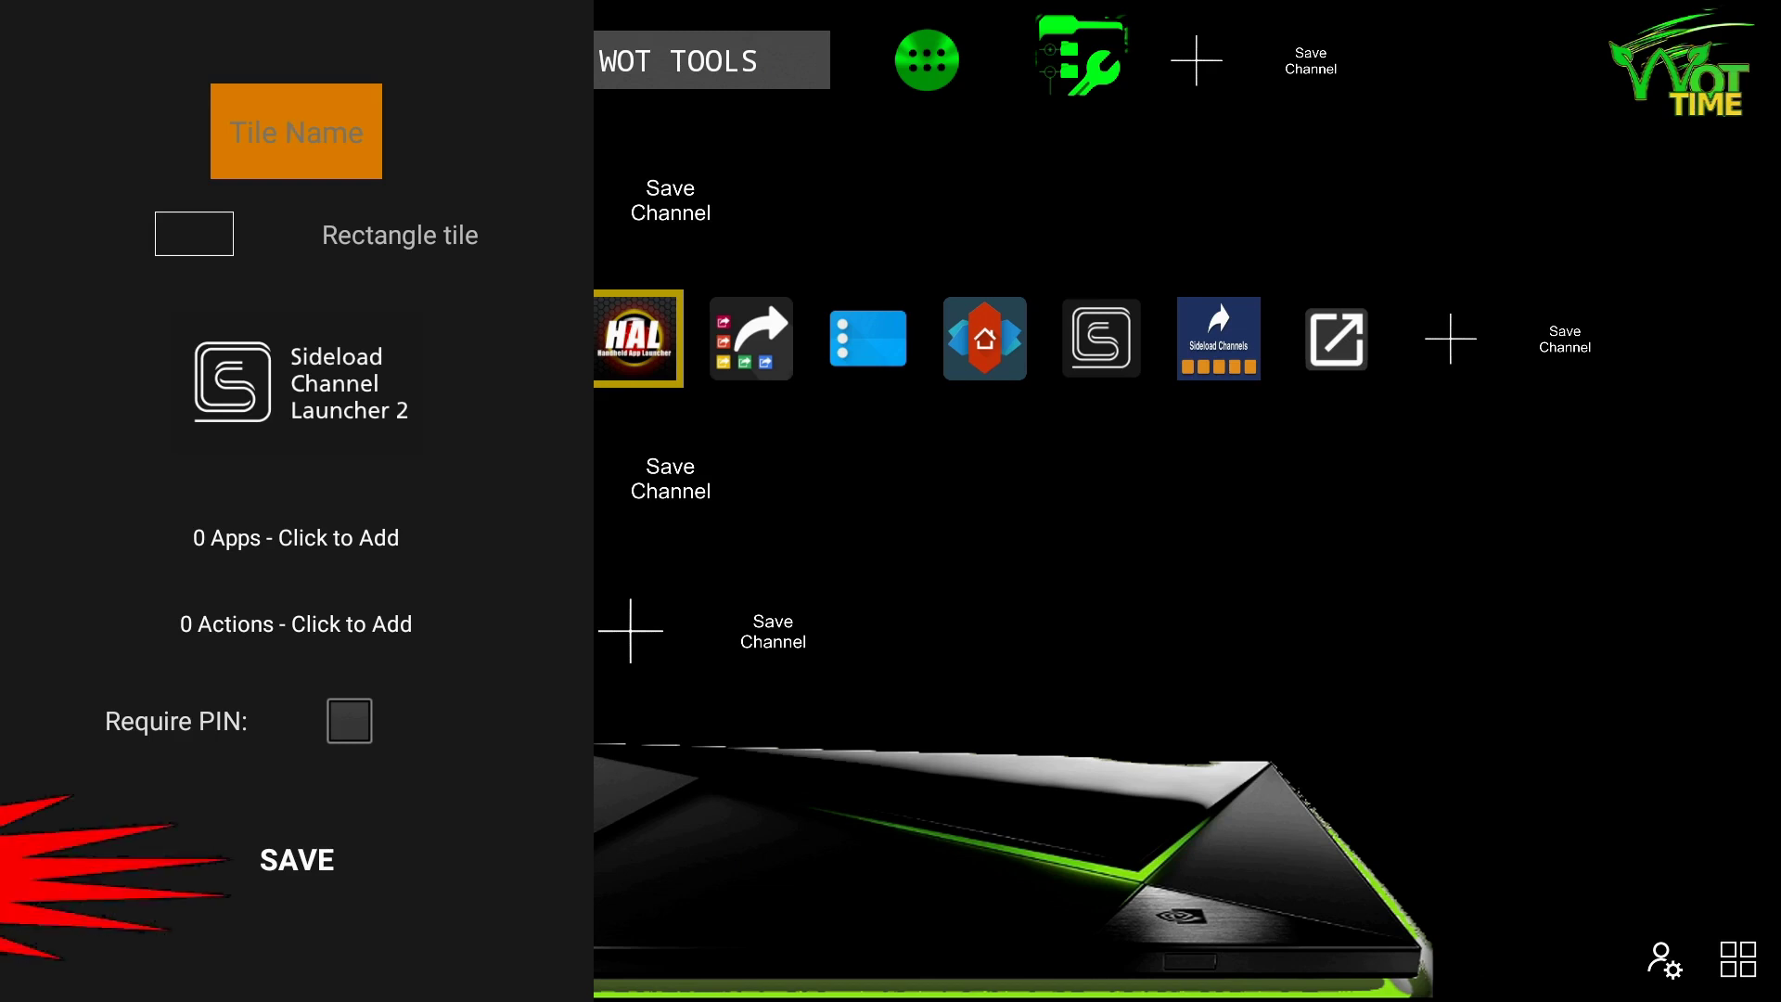
key("Down")
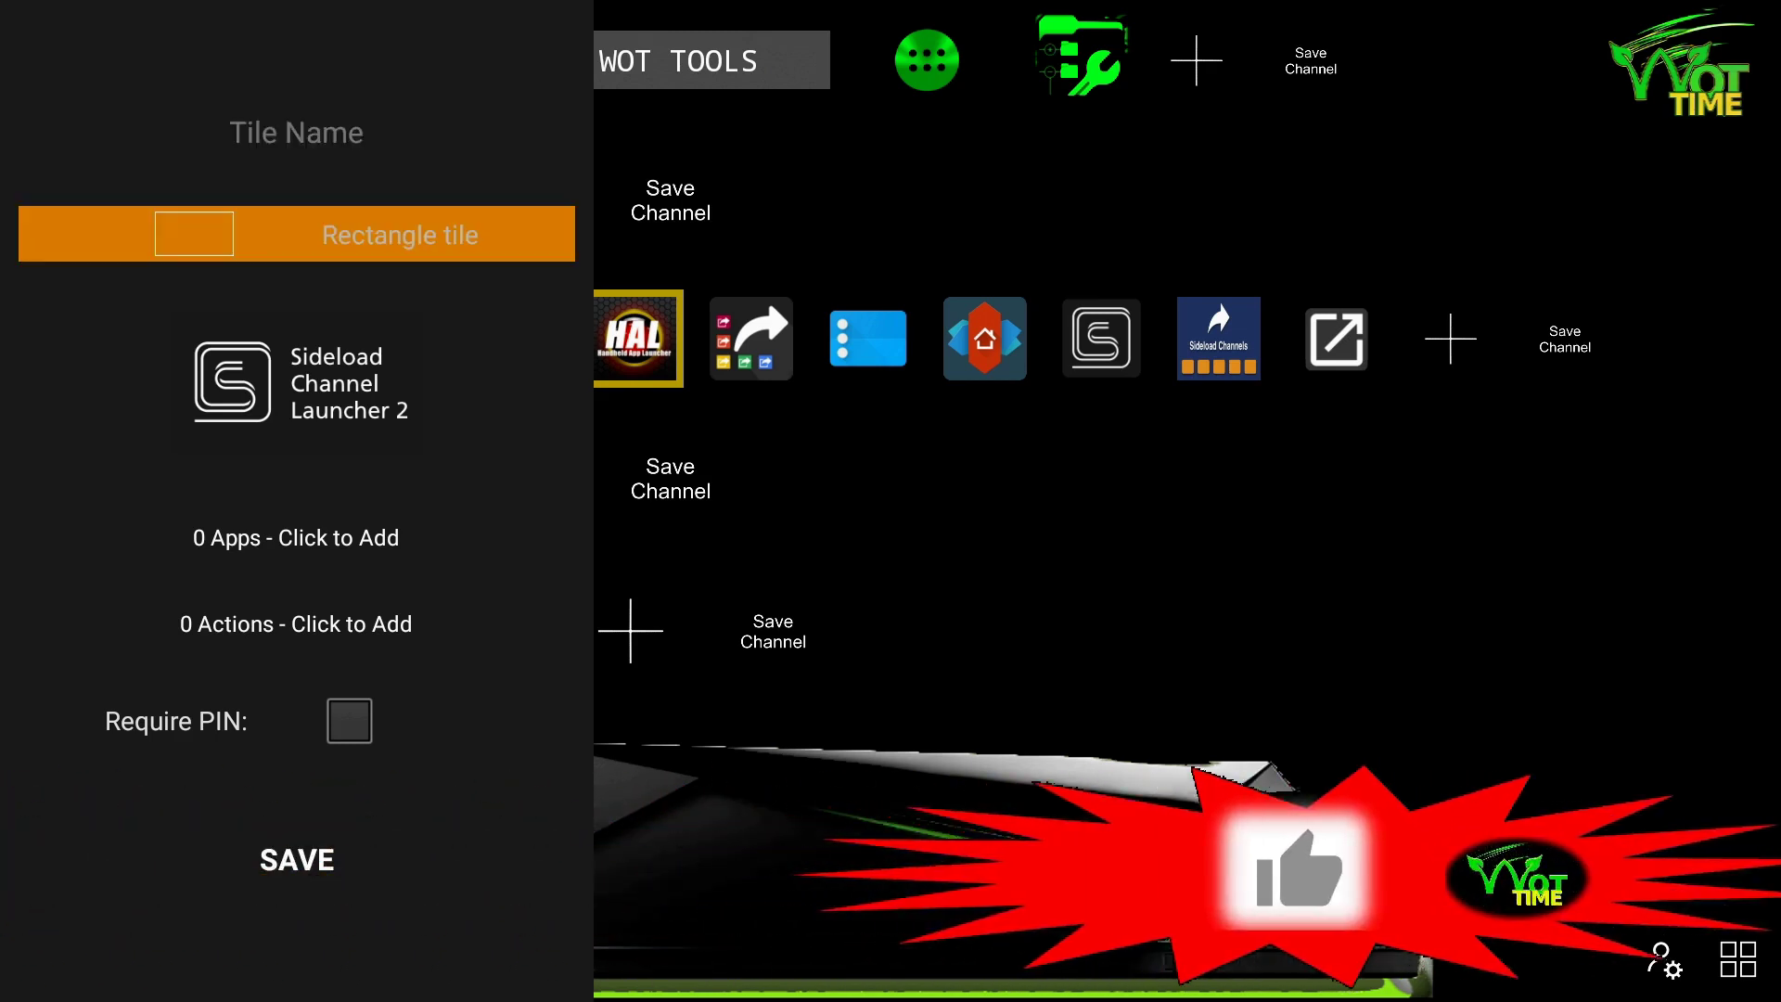
key("Return")
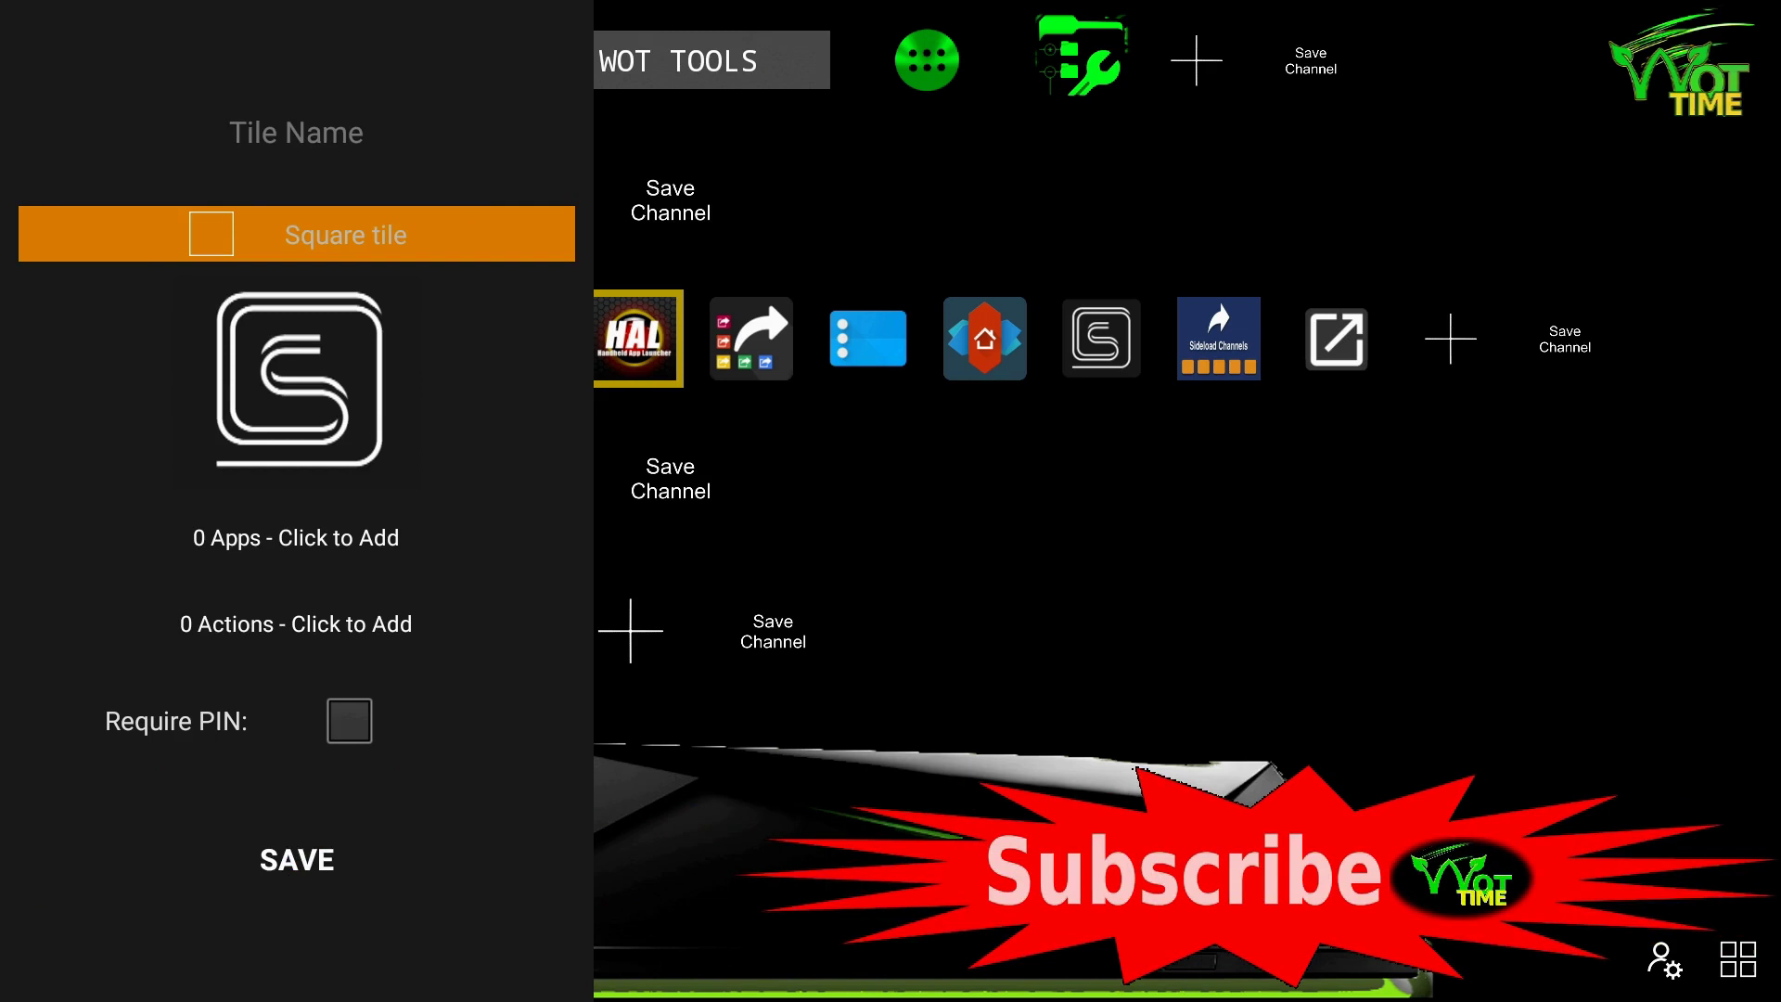
key("Down")
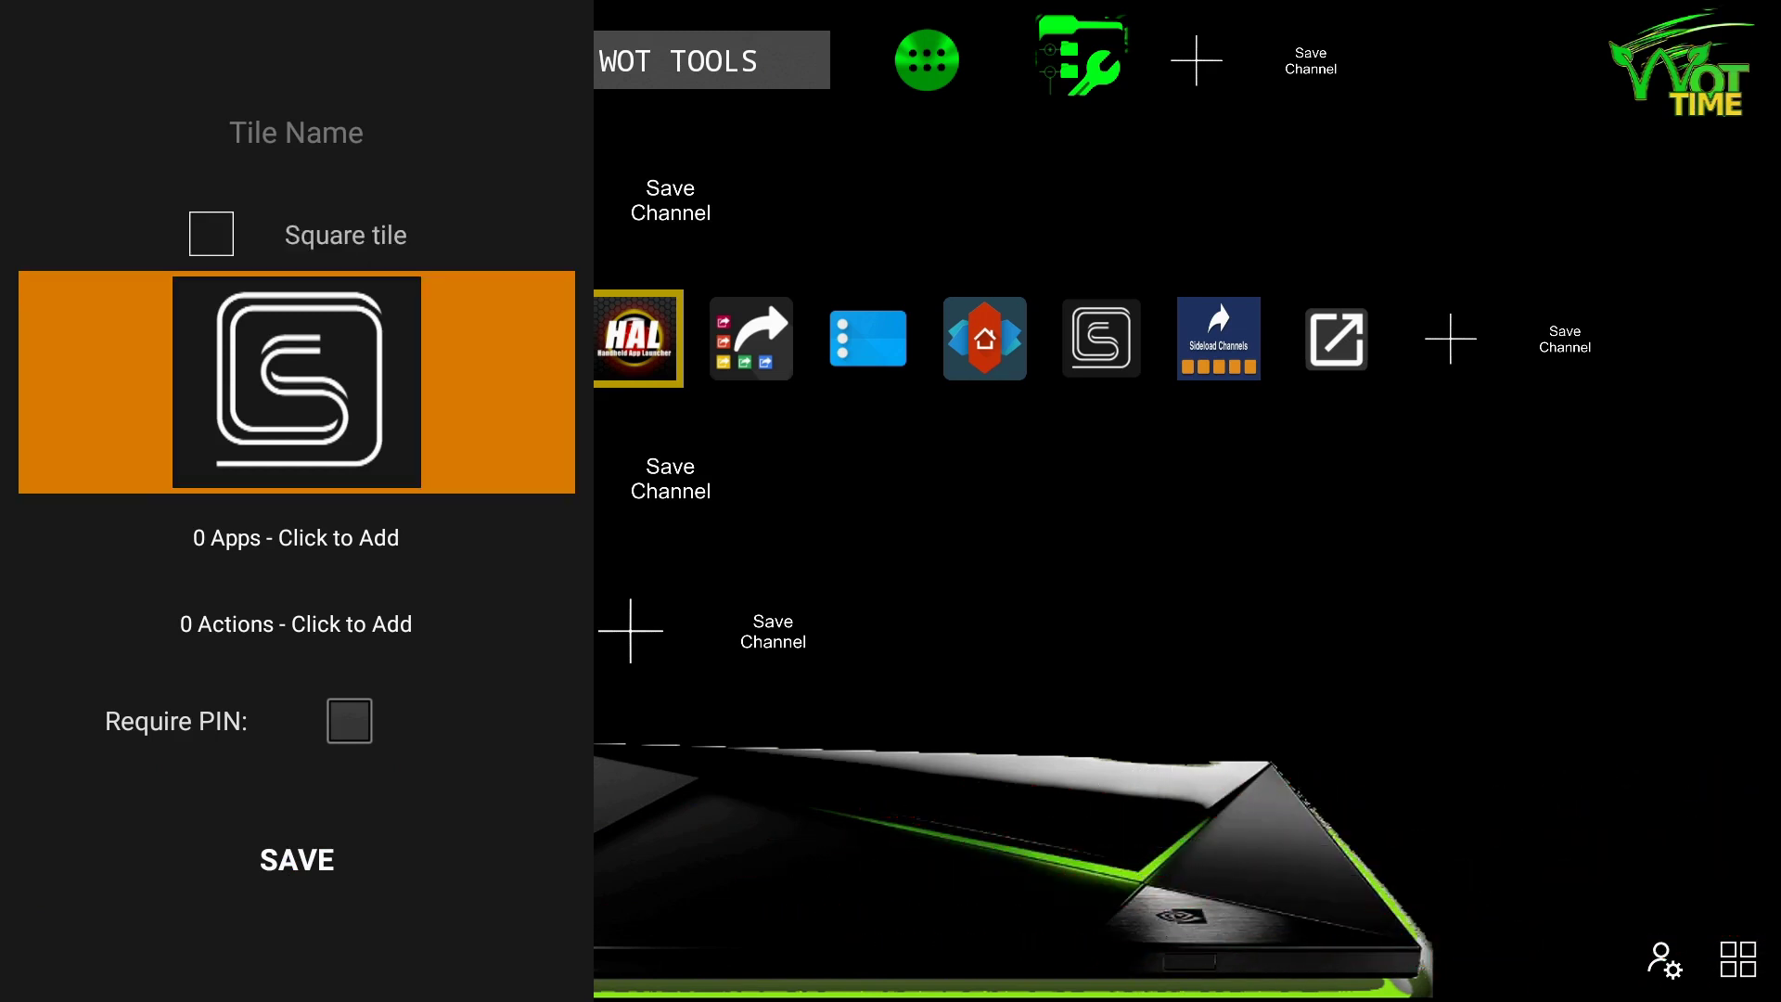
Choose Icon pack as the tile's icon source and open the G.O IconPack.
key("Return")
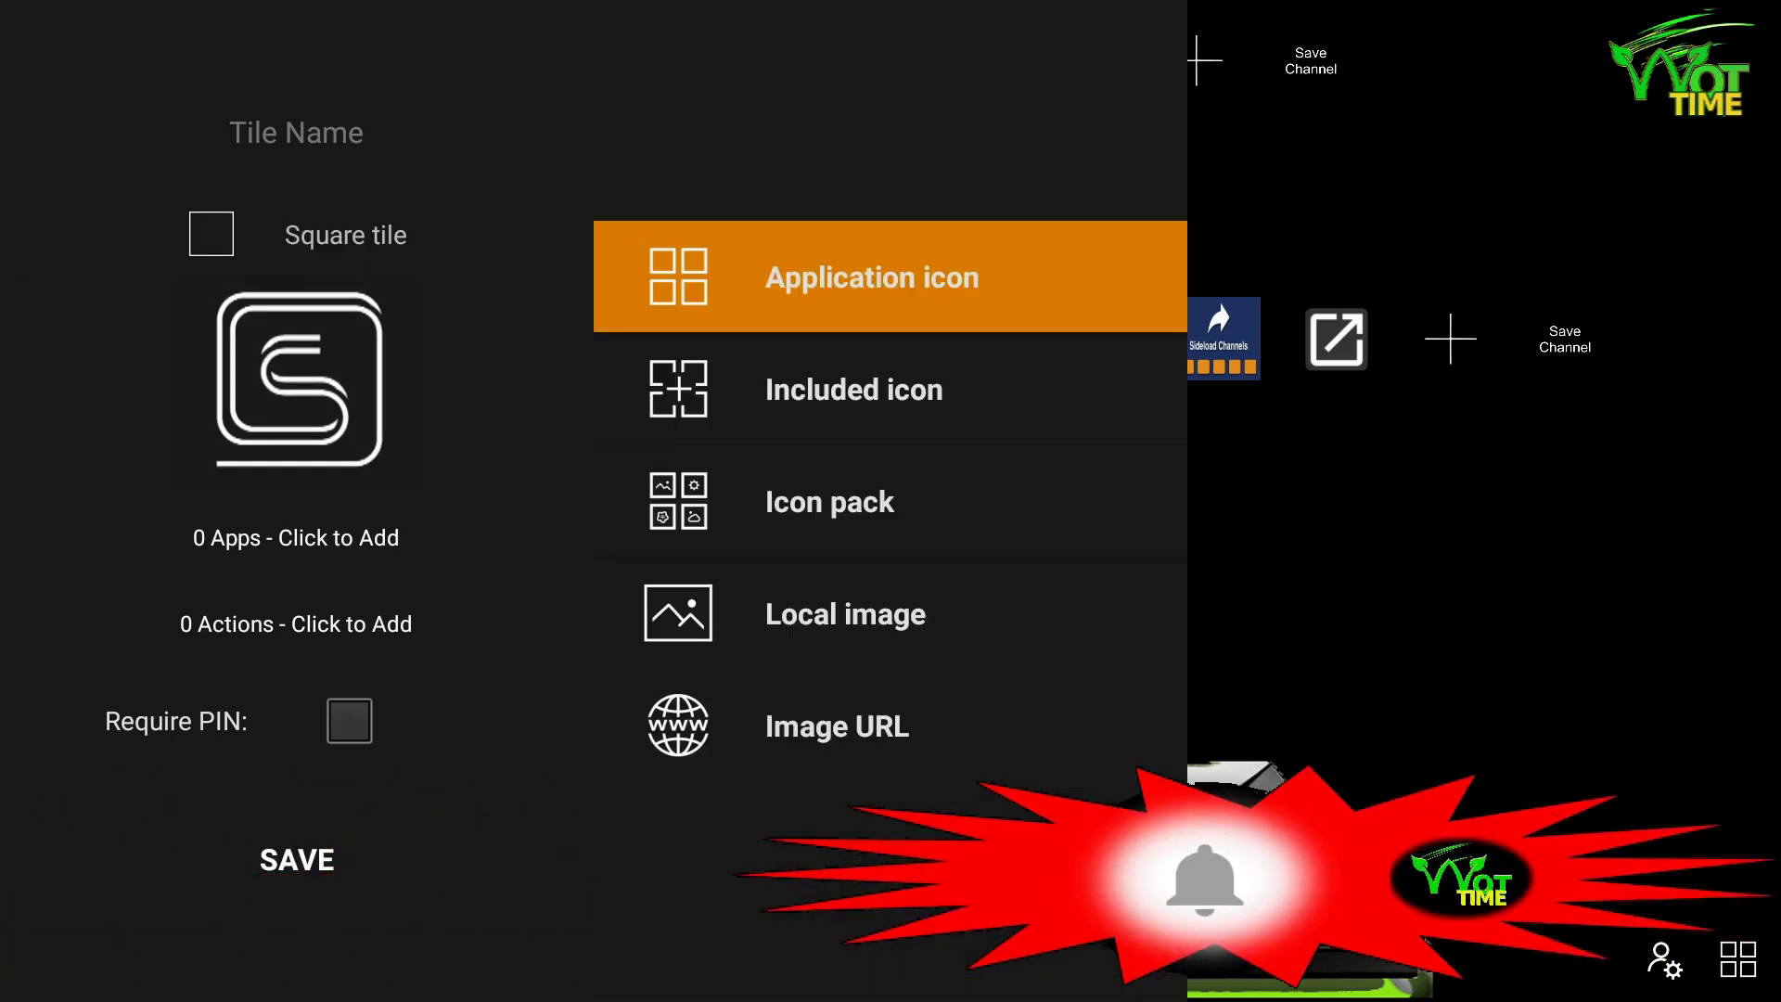
key("Down")
key("Down")
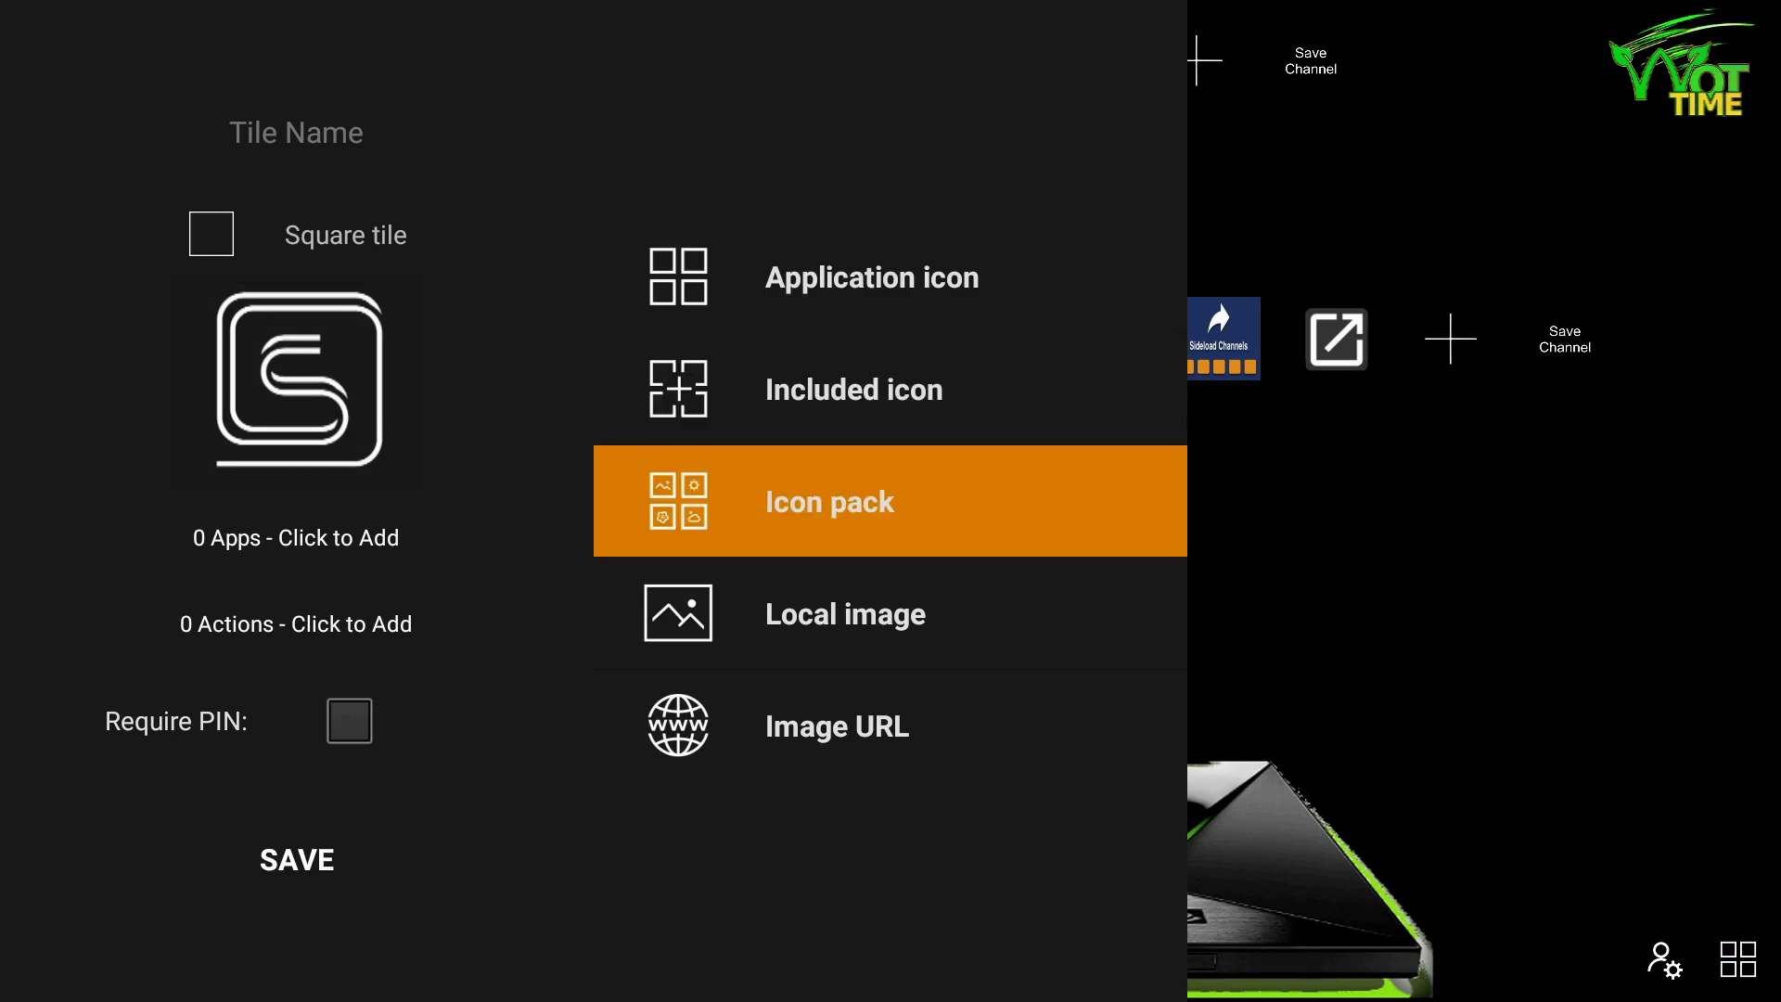
key("Return")
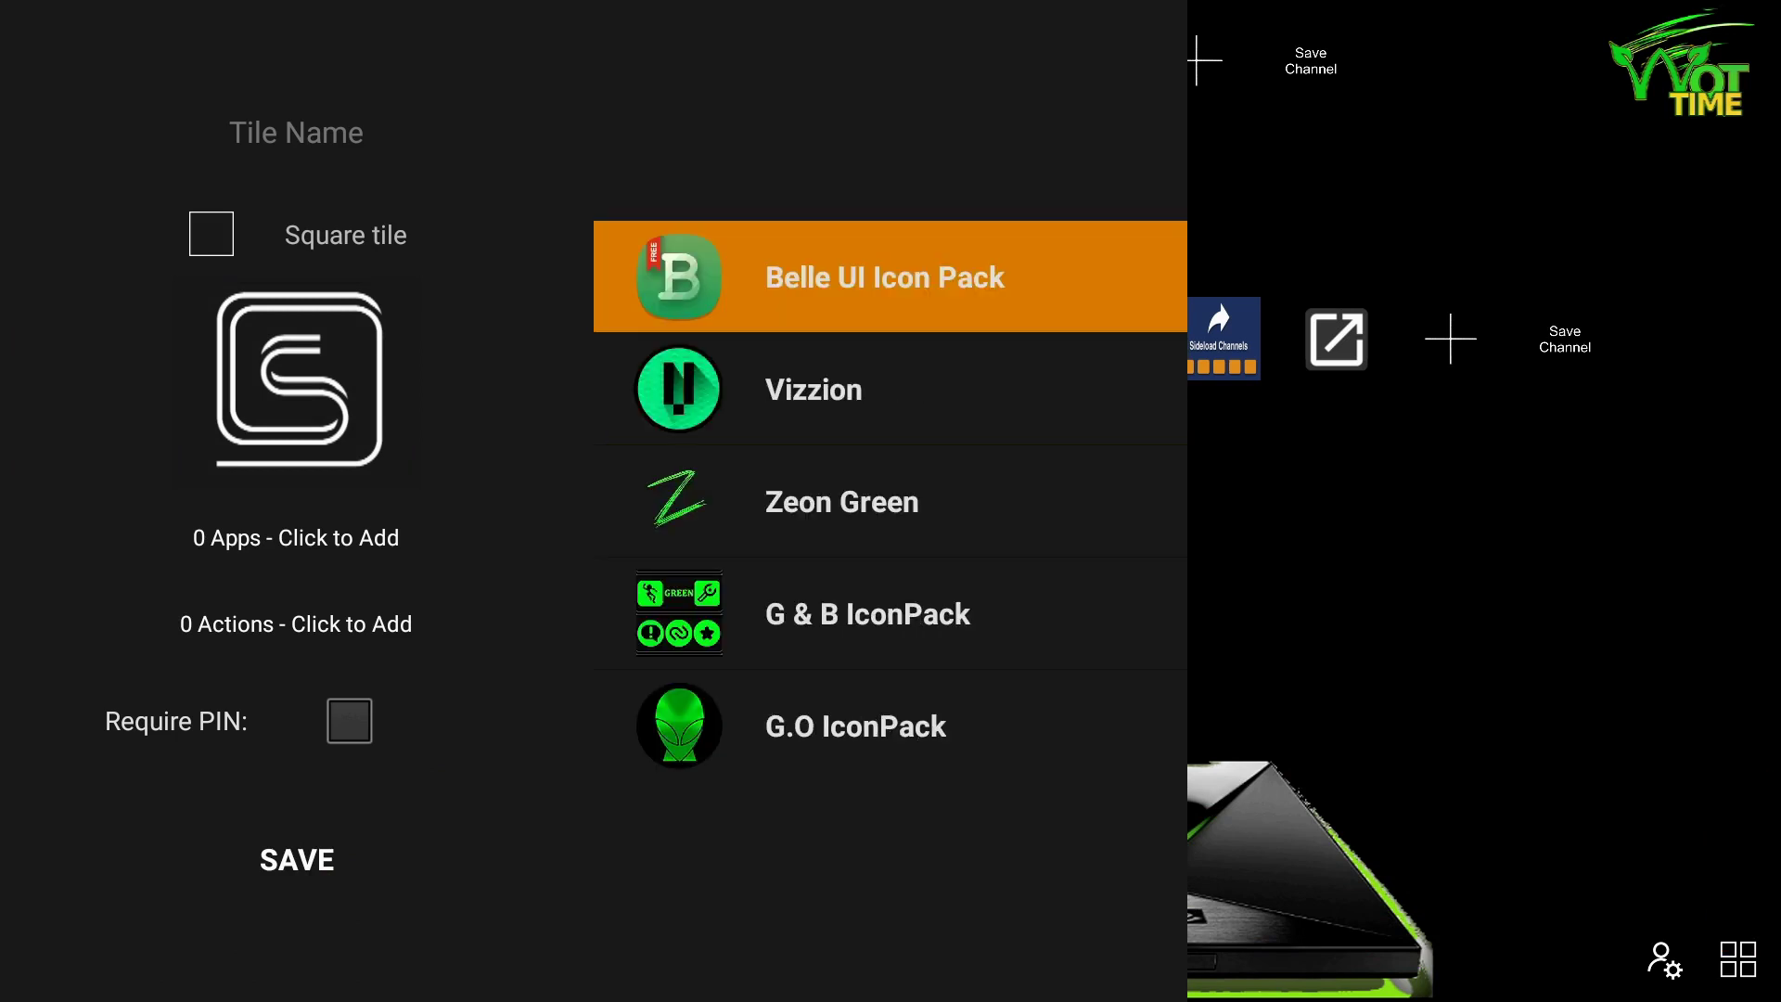
key("Down")
key("Down")
key("Down")
key("Down")
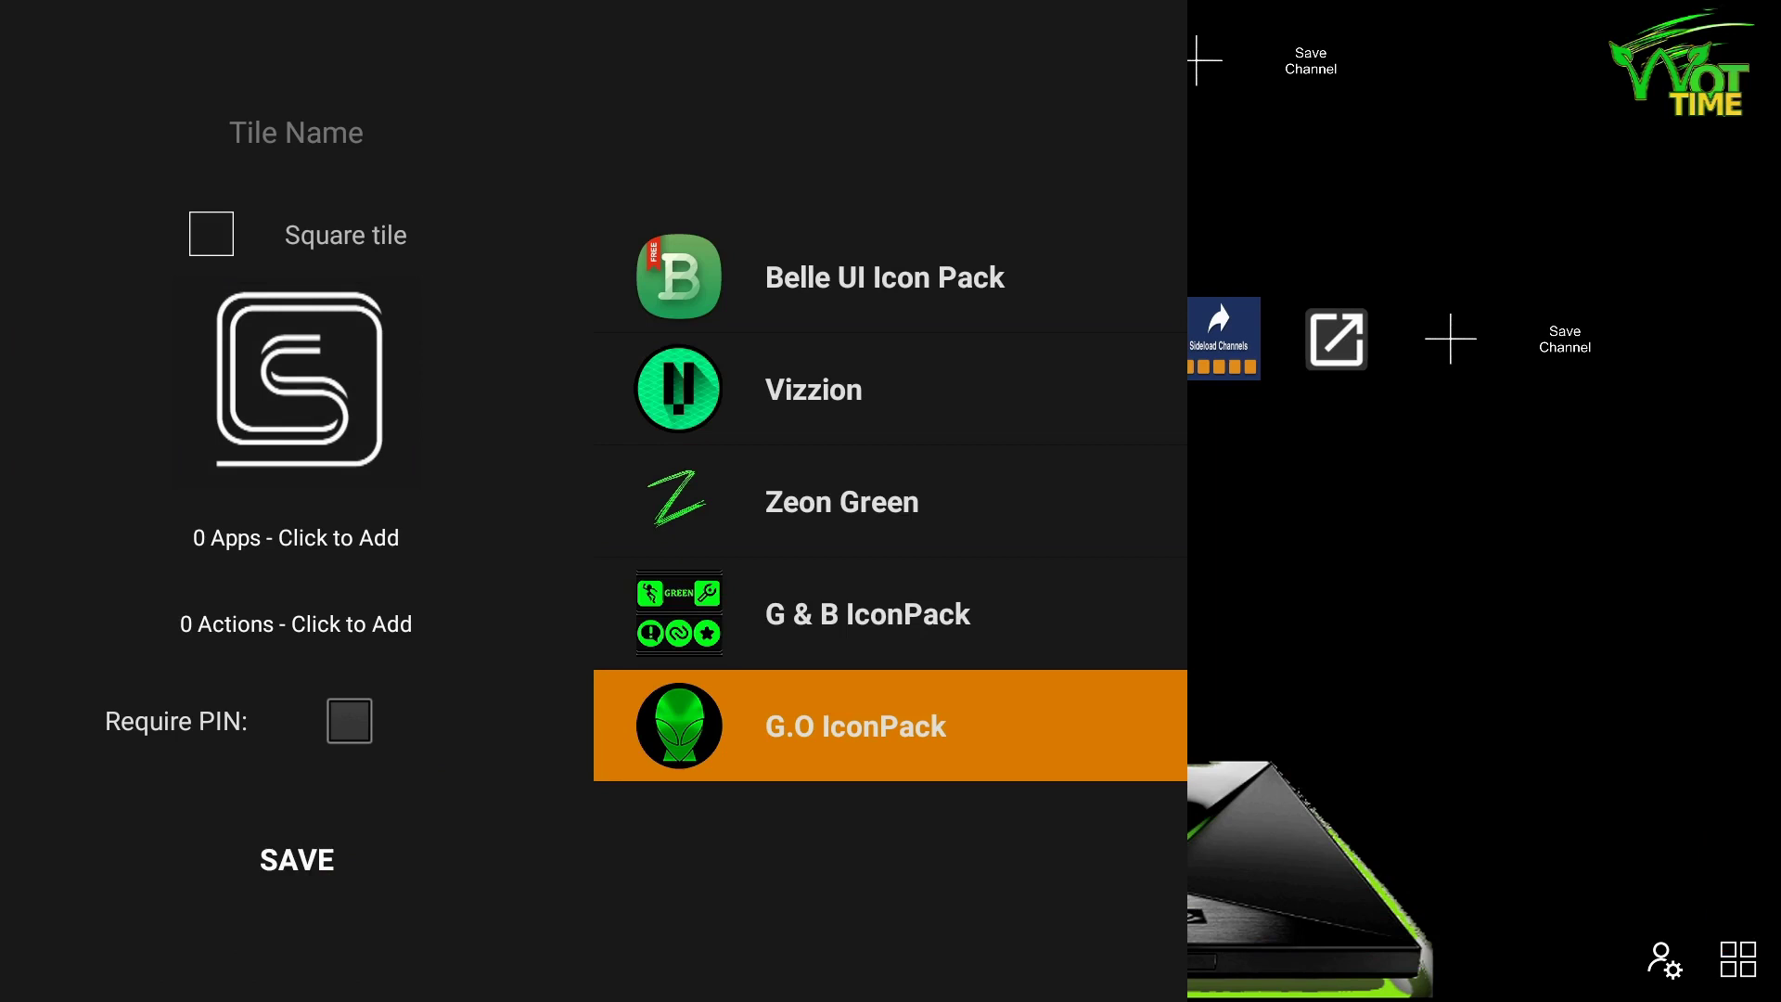
key("Return")
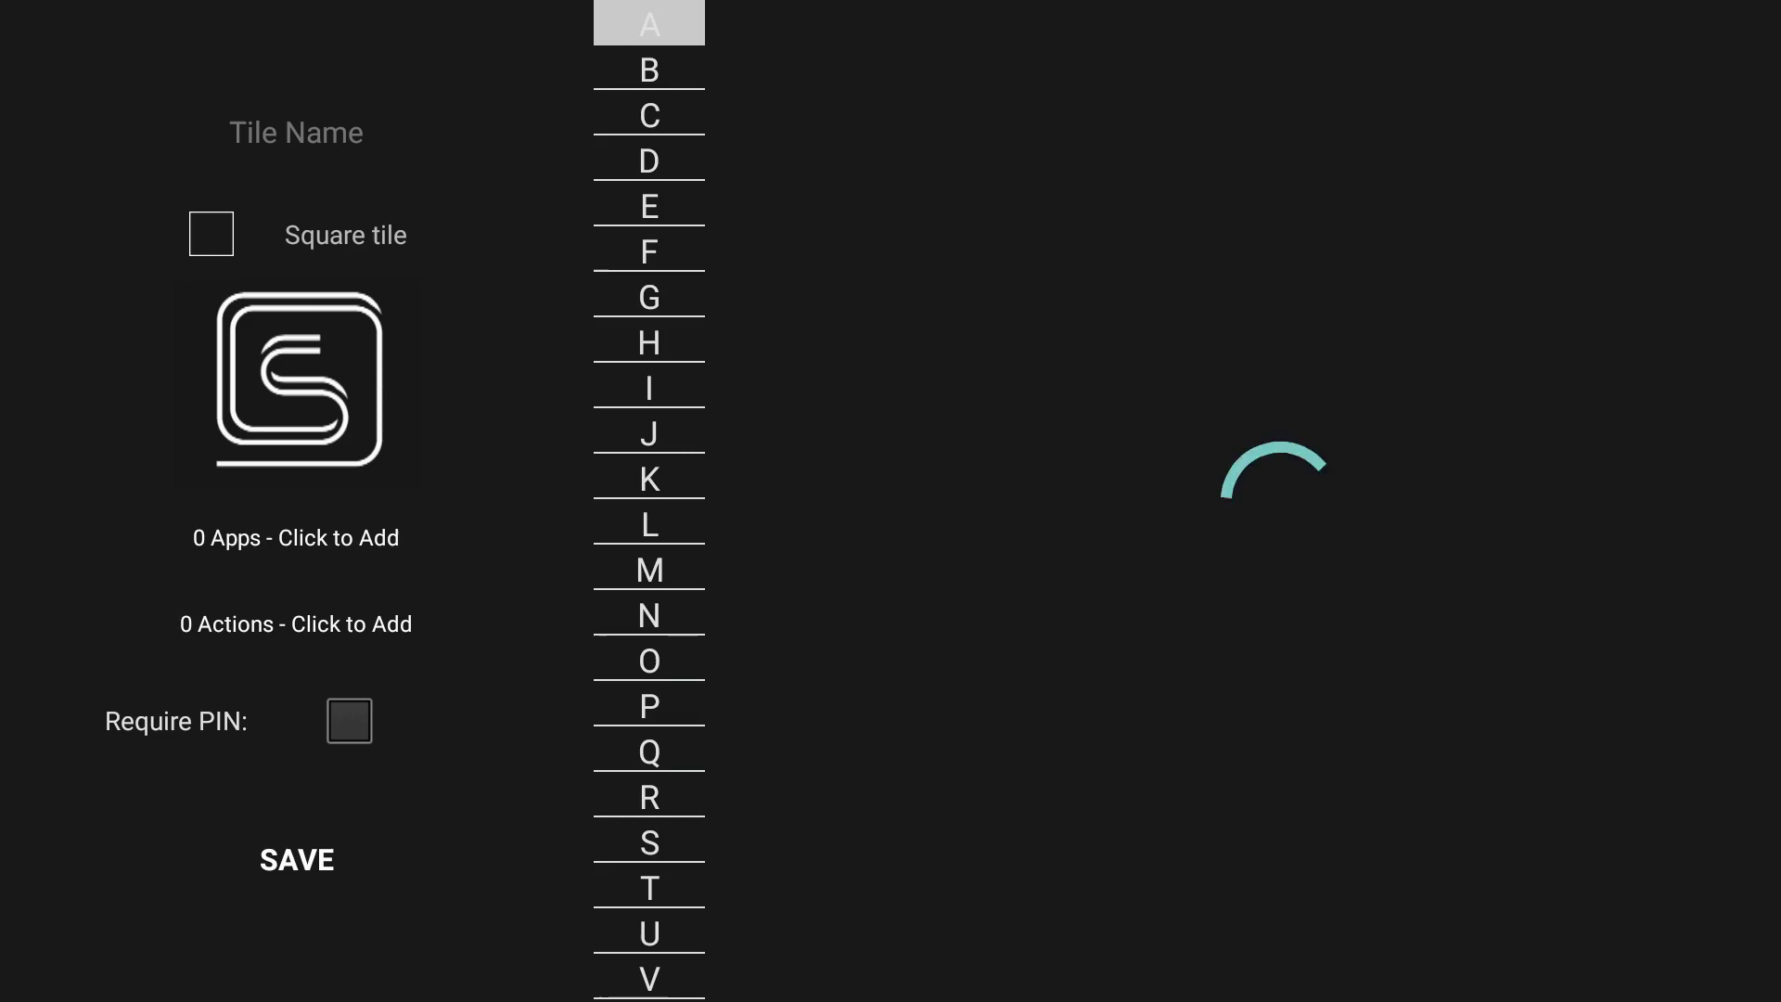
Jump to W in the icon index and open the winsource green arrow variants.
key("Down")
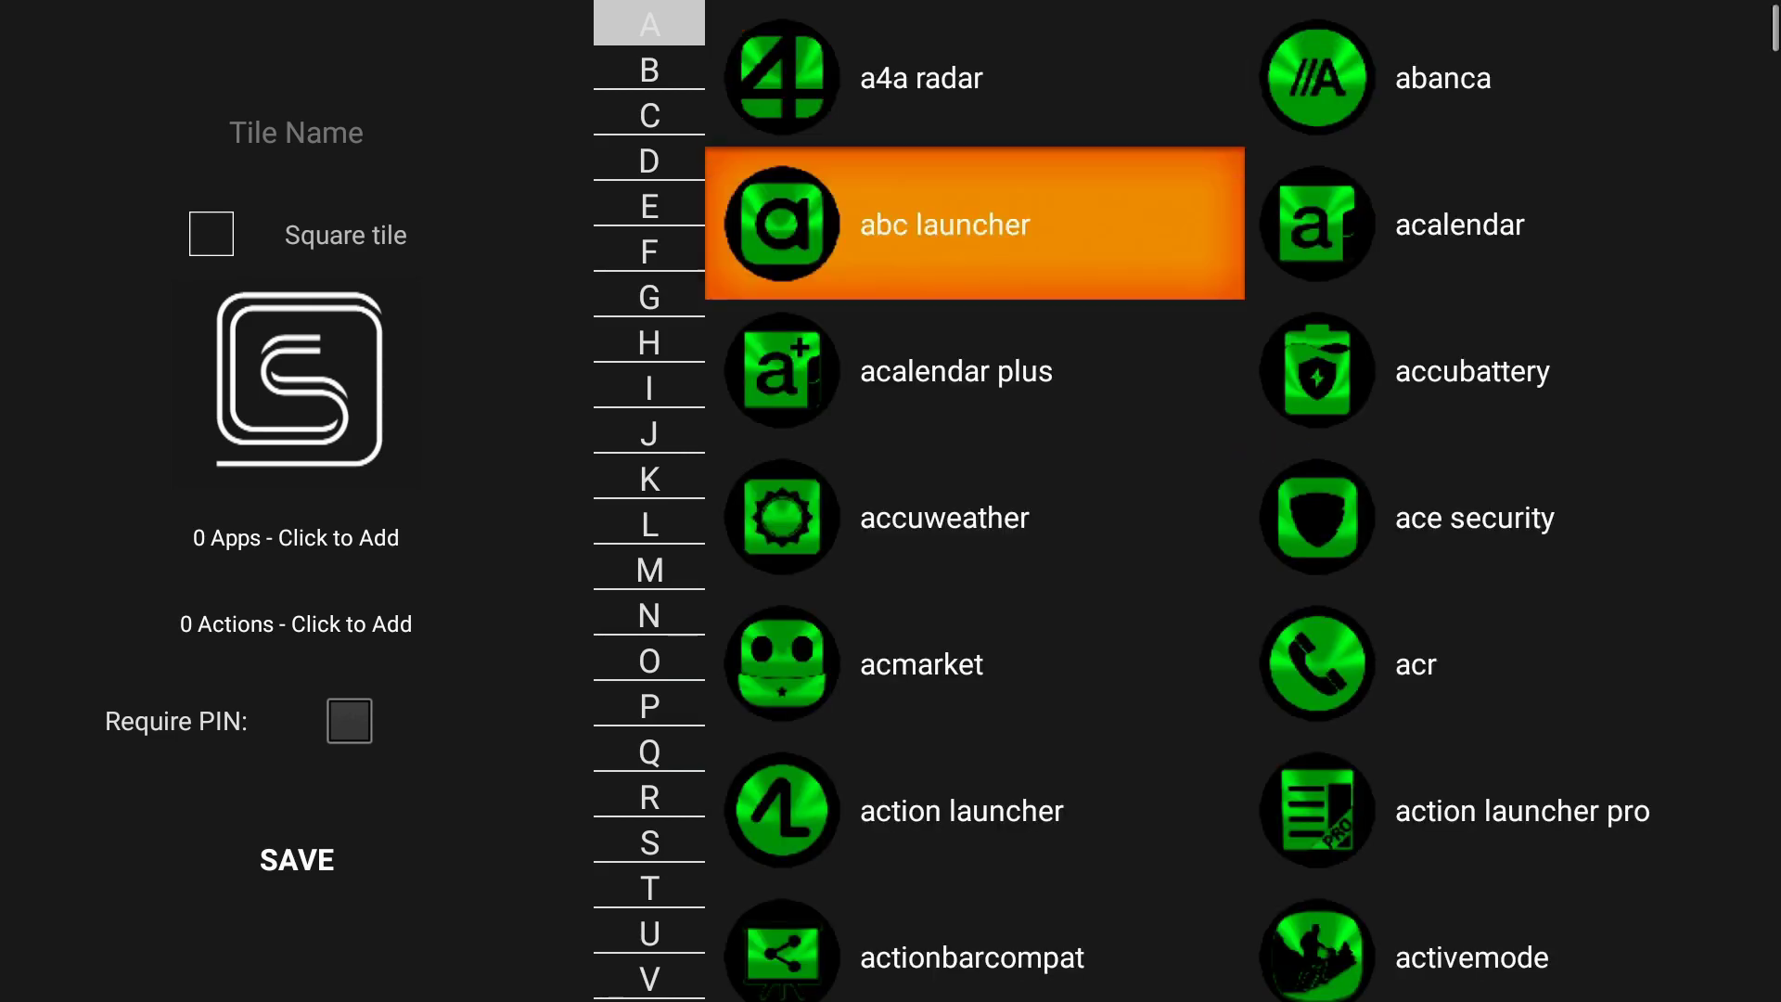
key("Left")
key("Down")
key("Down")
key("Down")
key("Down")
key("Down")
key("Down")
key("Down")
key("Down")
key("Down")
key("Down")
key("Down")
key("Down")
key("Down")
key("Down")
key("Down")
key("Down")
key("Down")
key("Down")
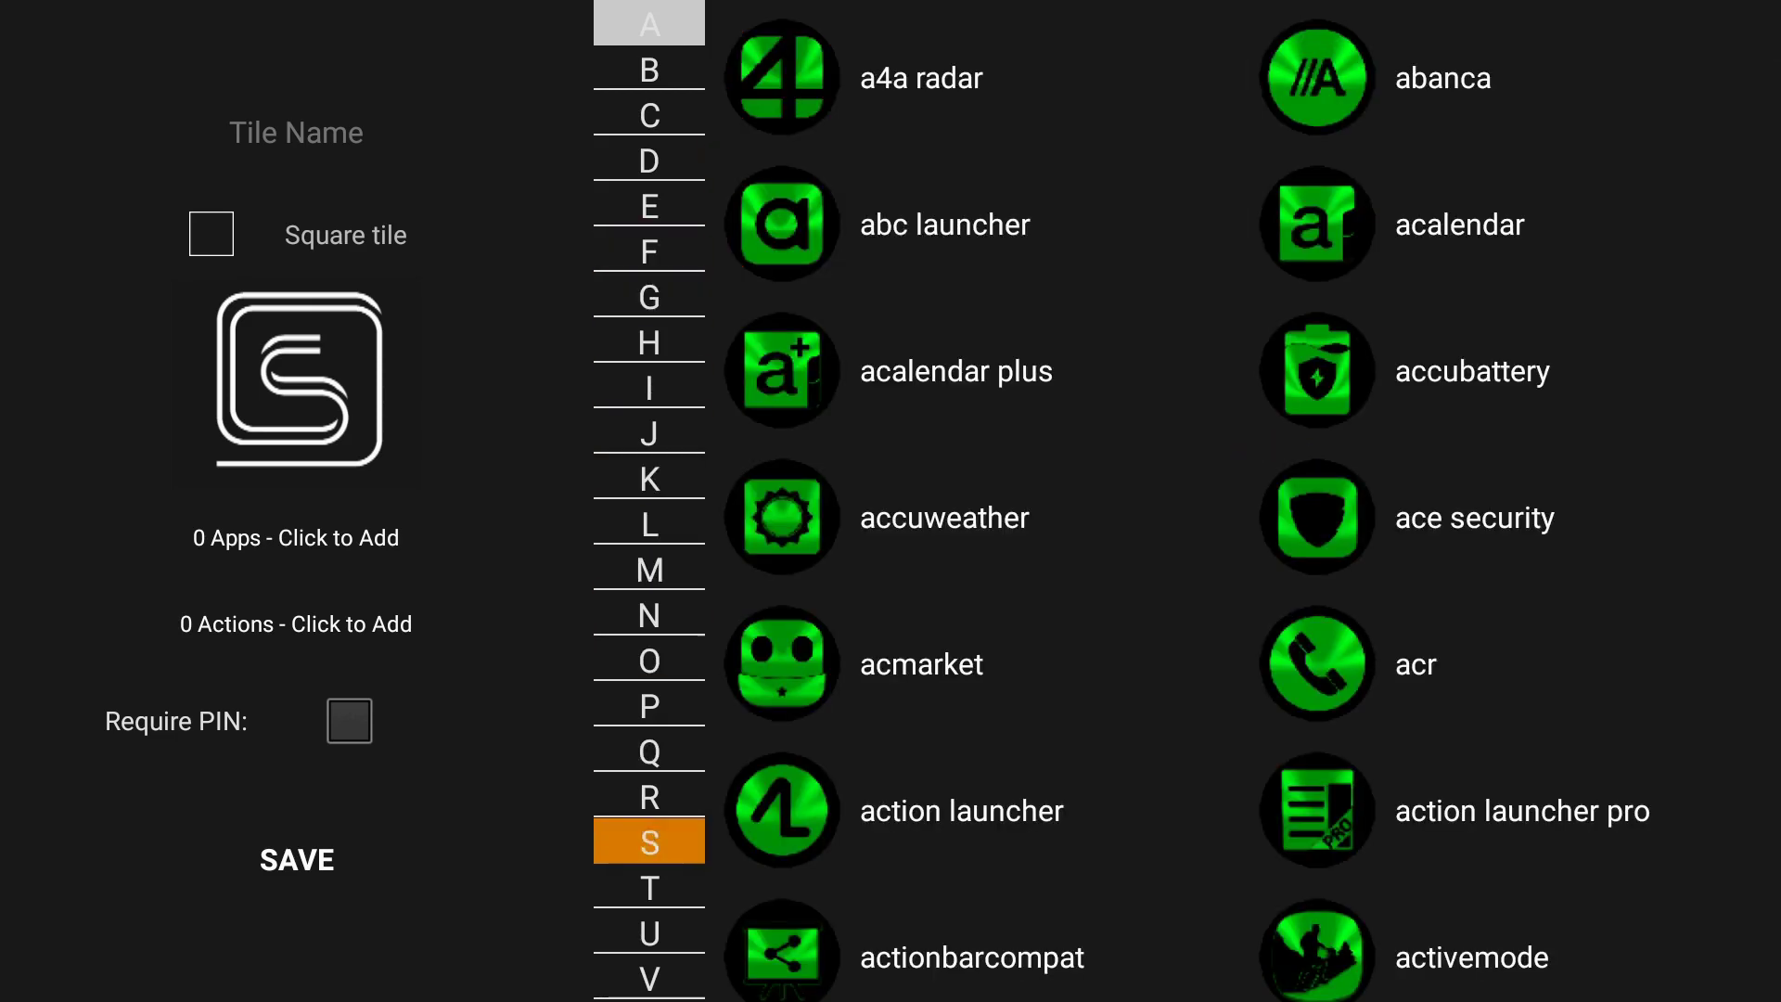
key("Up")
key("Return")
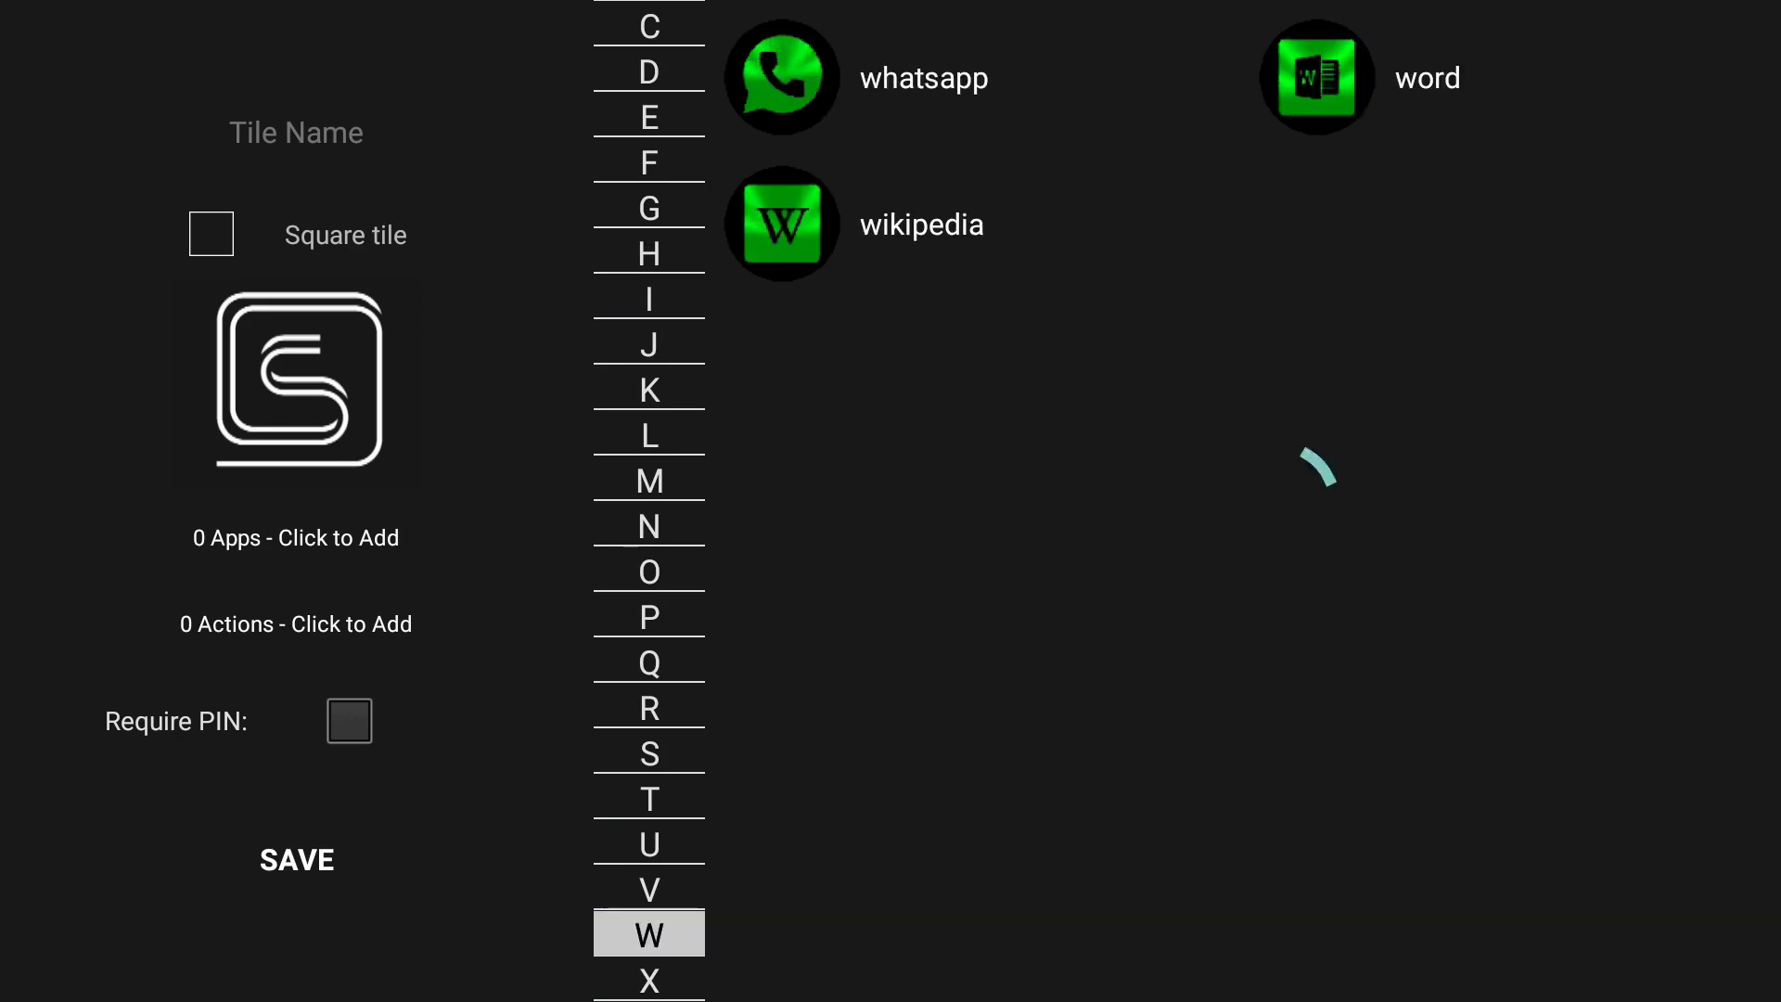
key("Down")
key("Down")
key("Down")
key("Down")
key("Down")
key("Down")
key("Down")
key("Down")
key("Down")
key("Down")
key("Down")
key("Down")
key("Down")
key("Down")
key("Down")
key("Down")
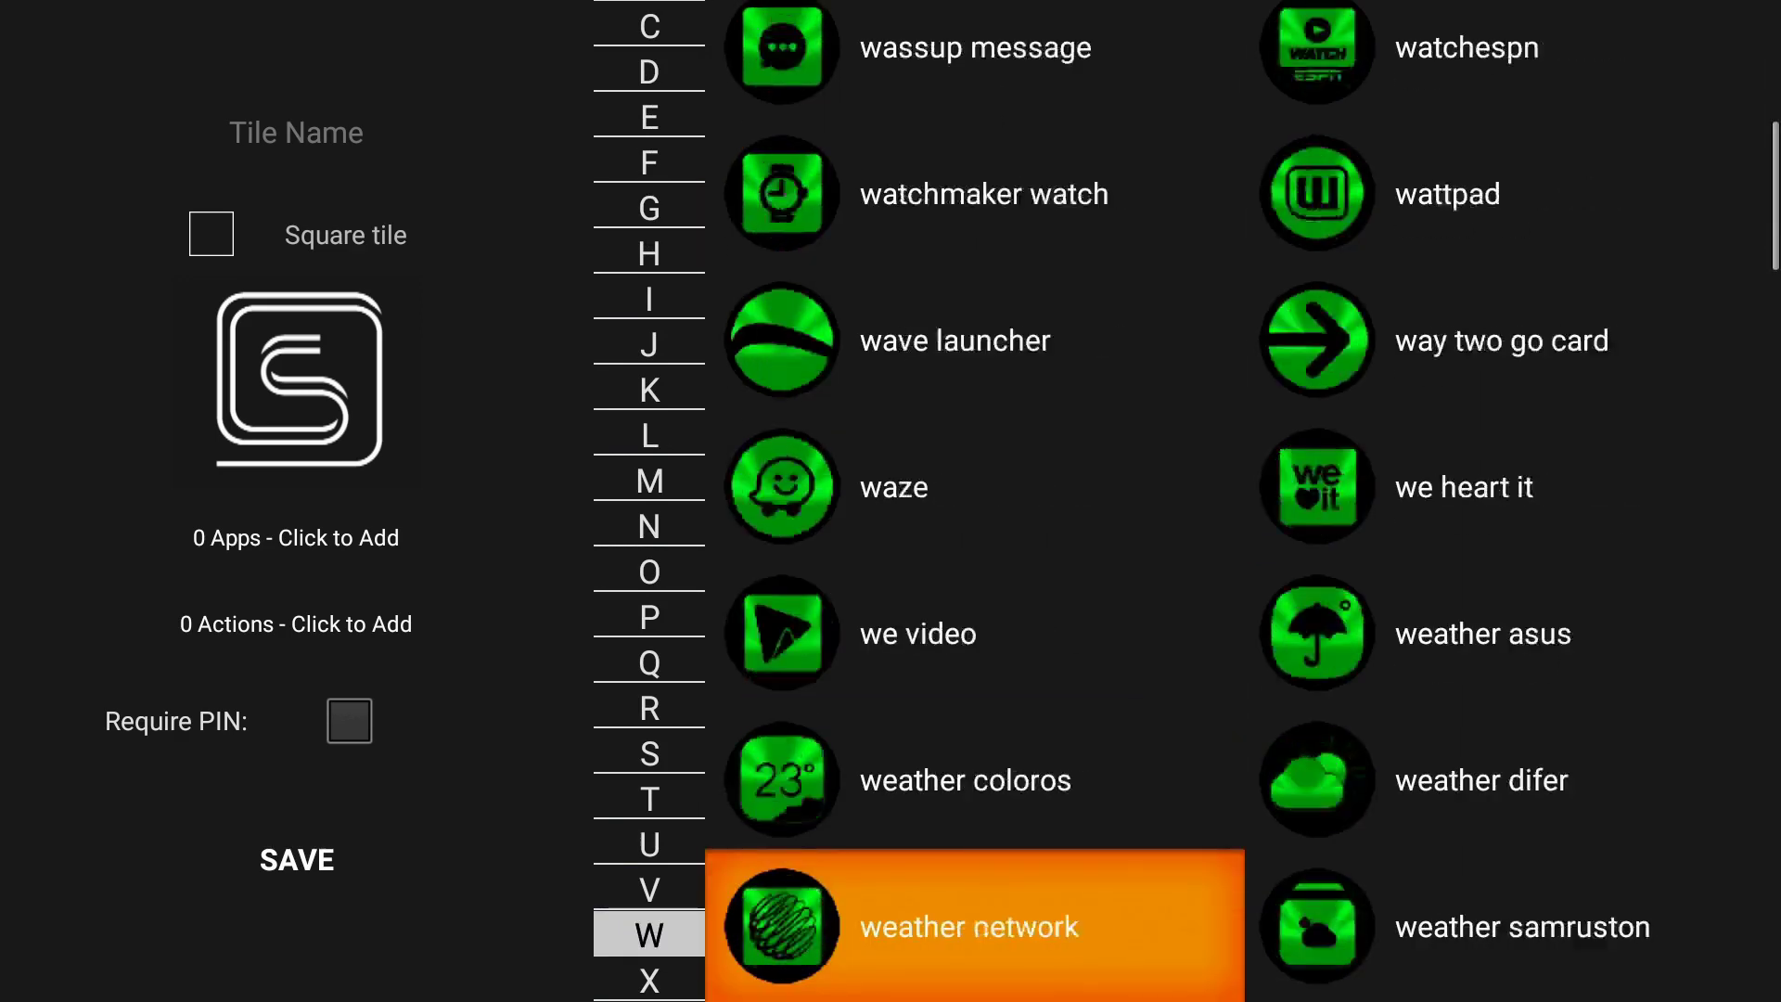
key("Down")
key("Down")
key("Down")
key("Down")
key("Down")
key("Down")
key("Down")
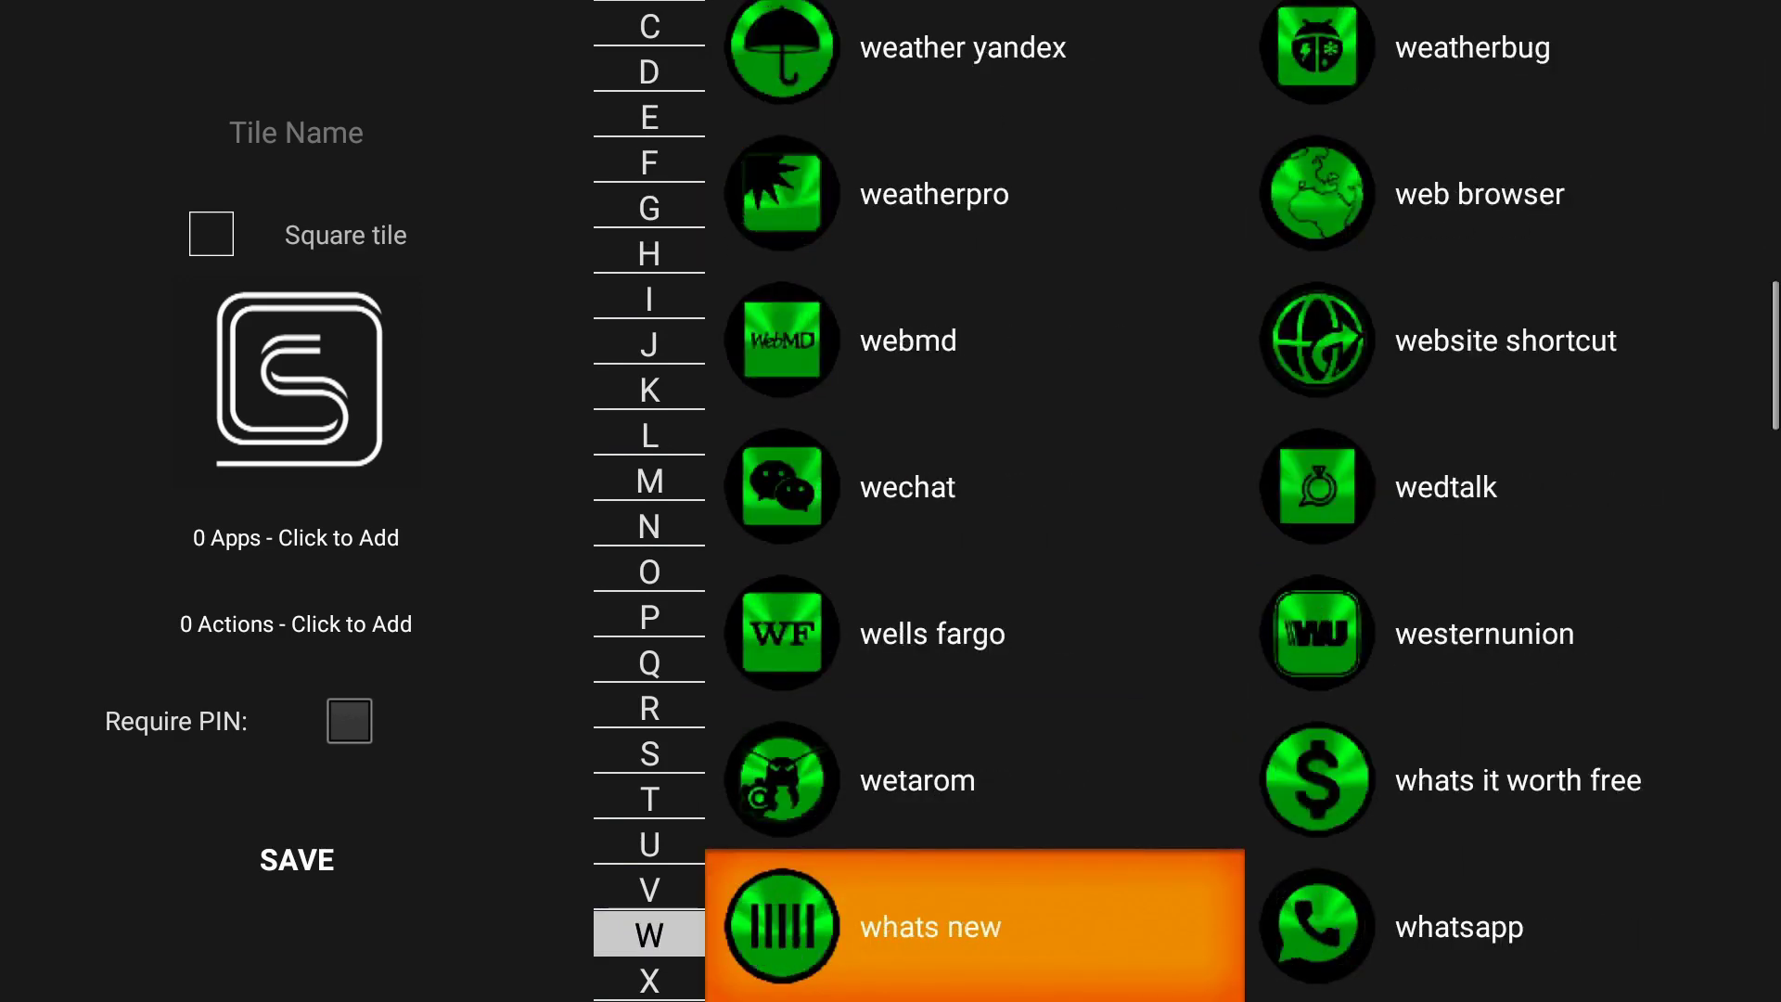
key("Down")
key("Down")
key("Down")
key("Down")
key("Down")
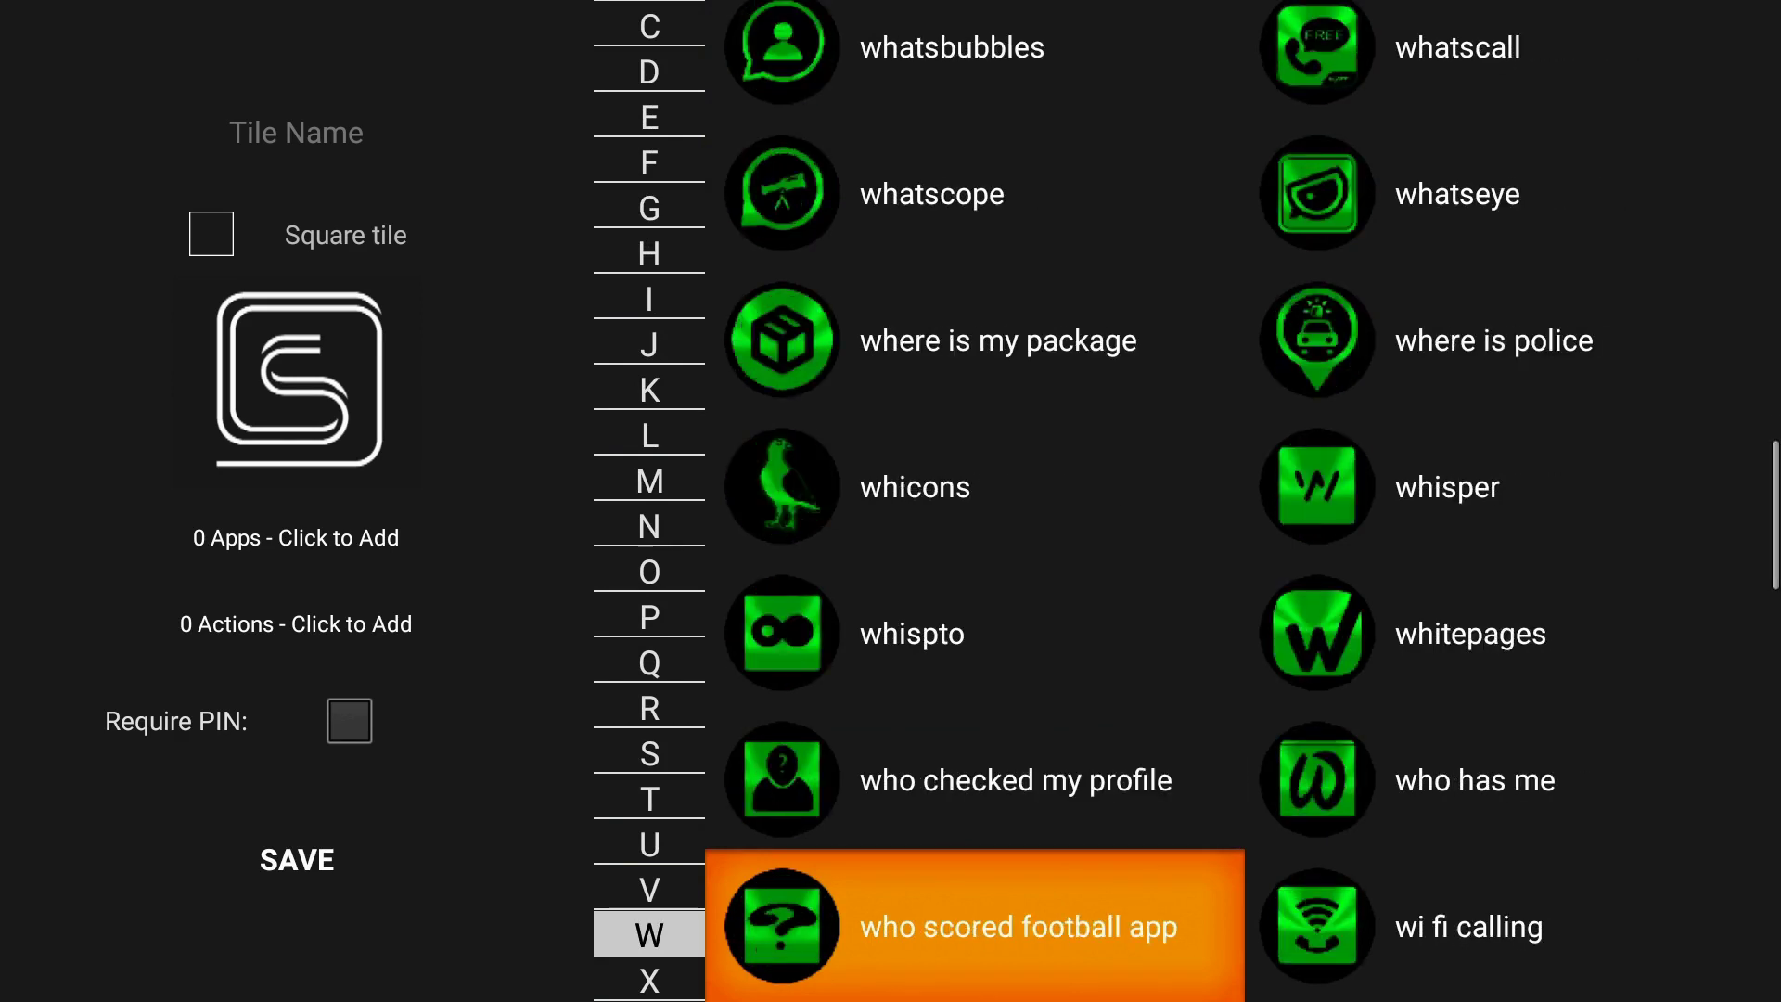
key("Down")
key("Down")
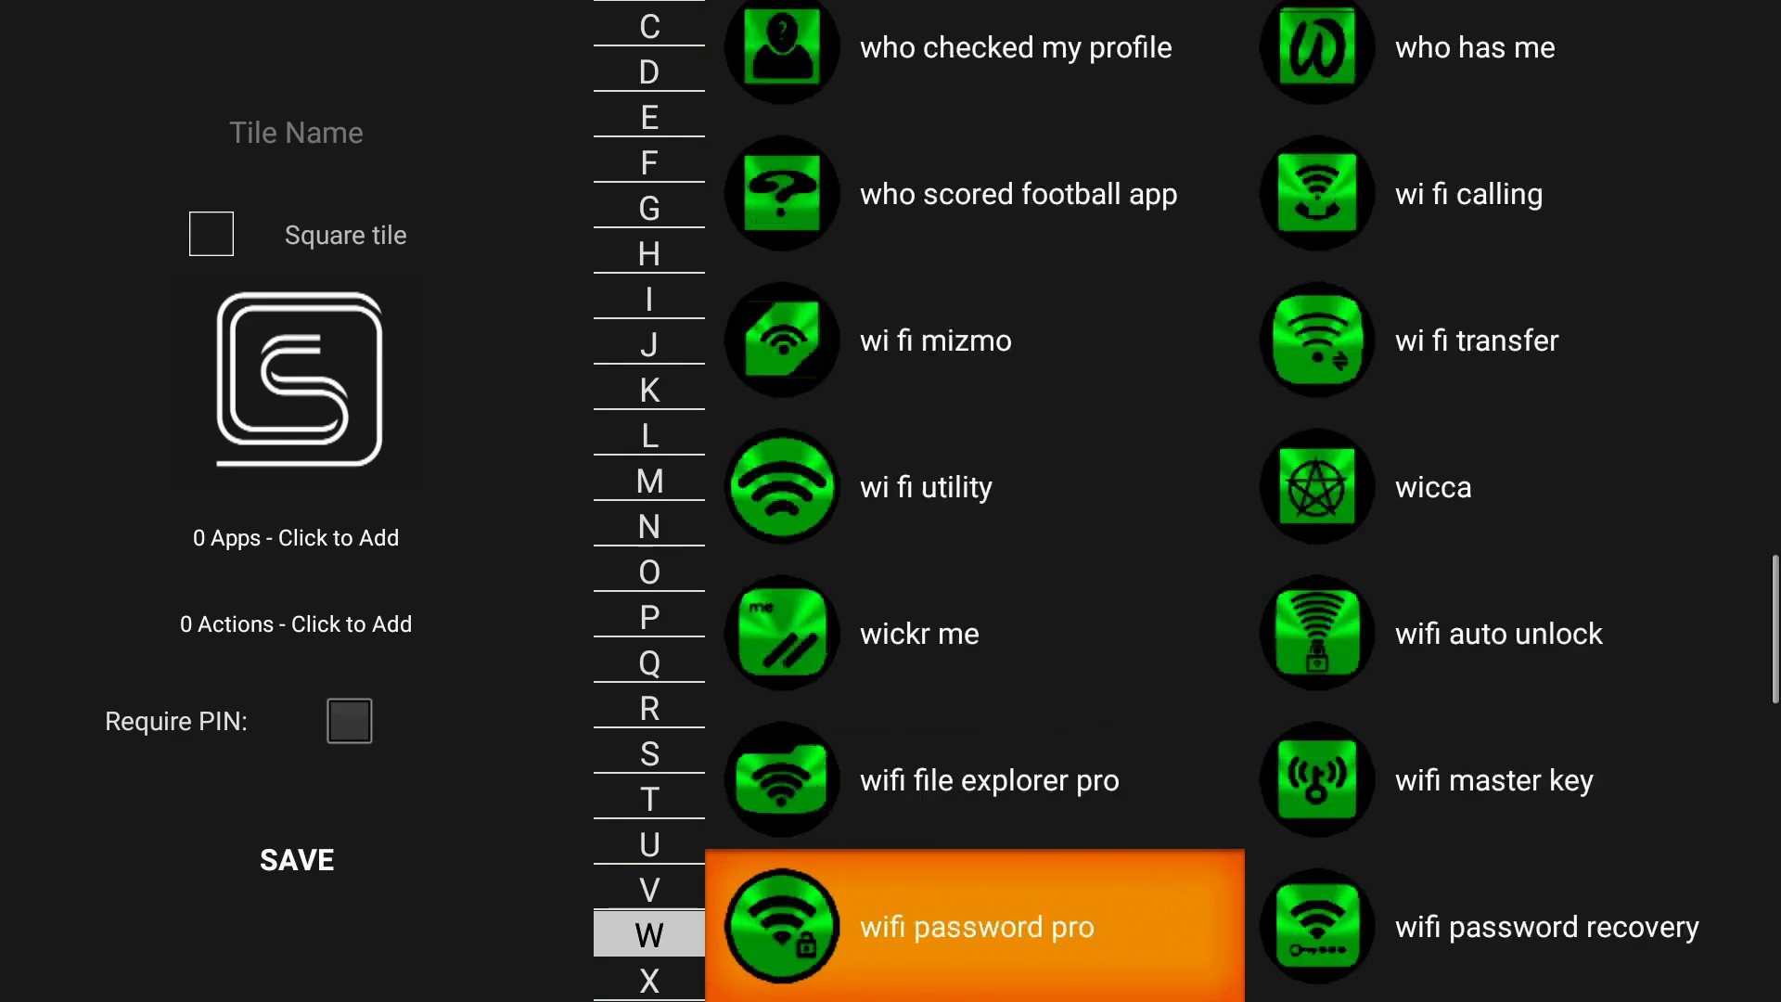
key("Down")
key("Down")
key("Down")
key("Down")
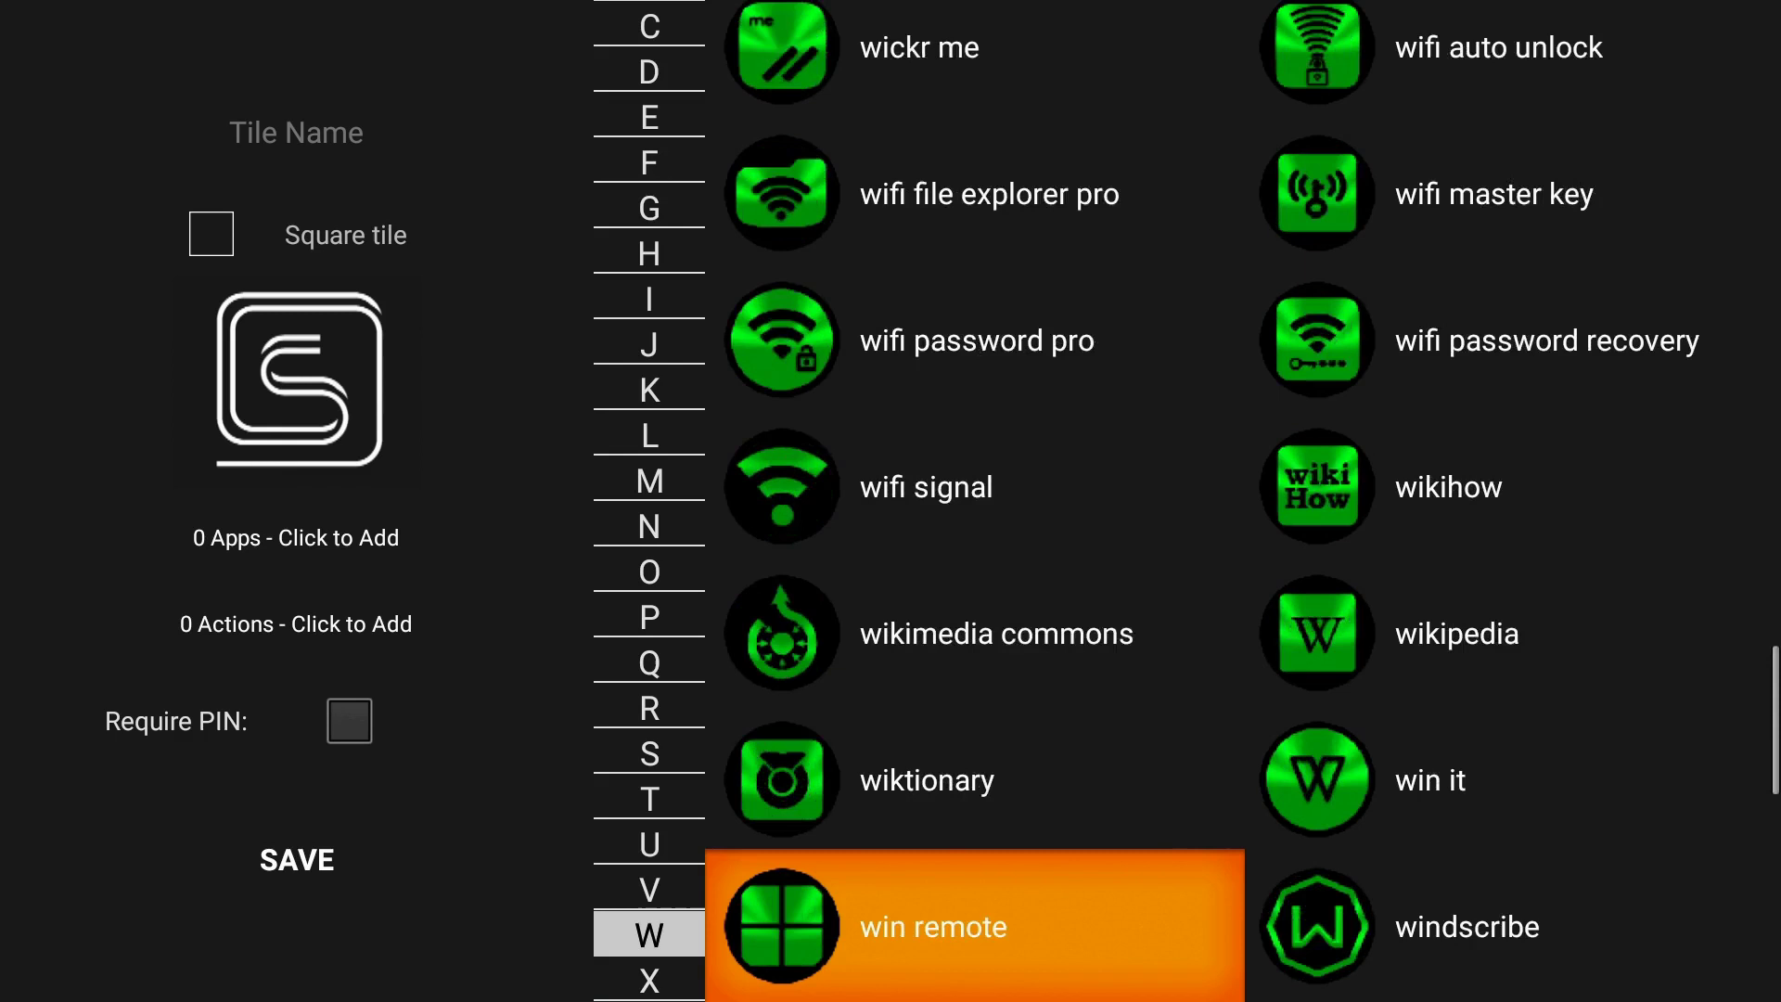
key("Down")
key("Down")
key("Down")
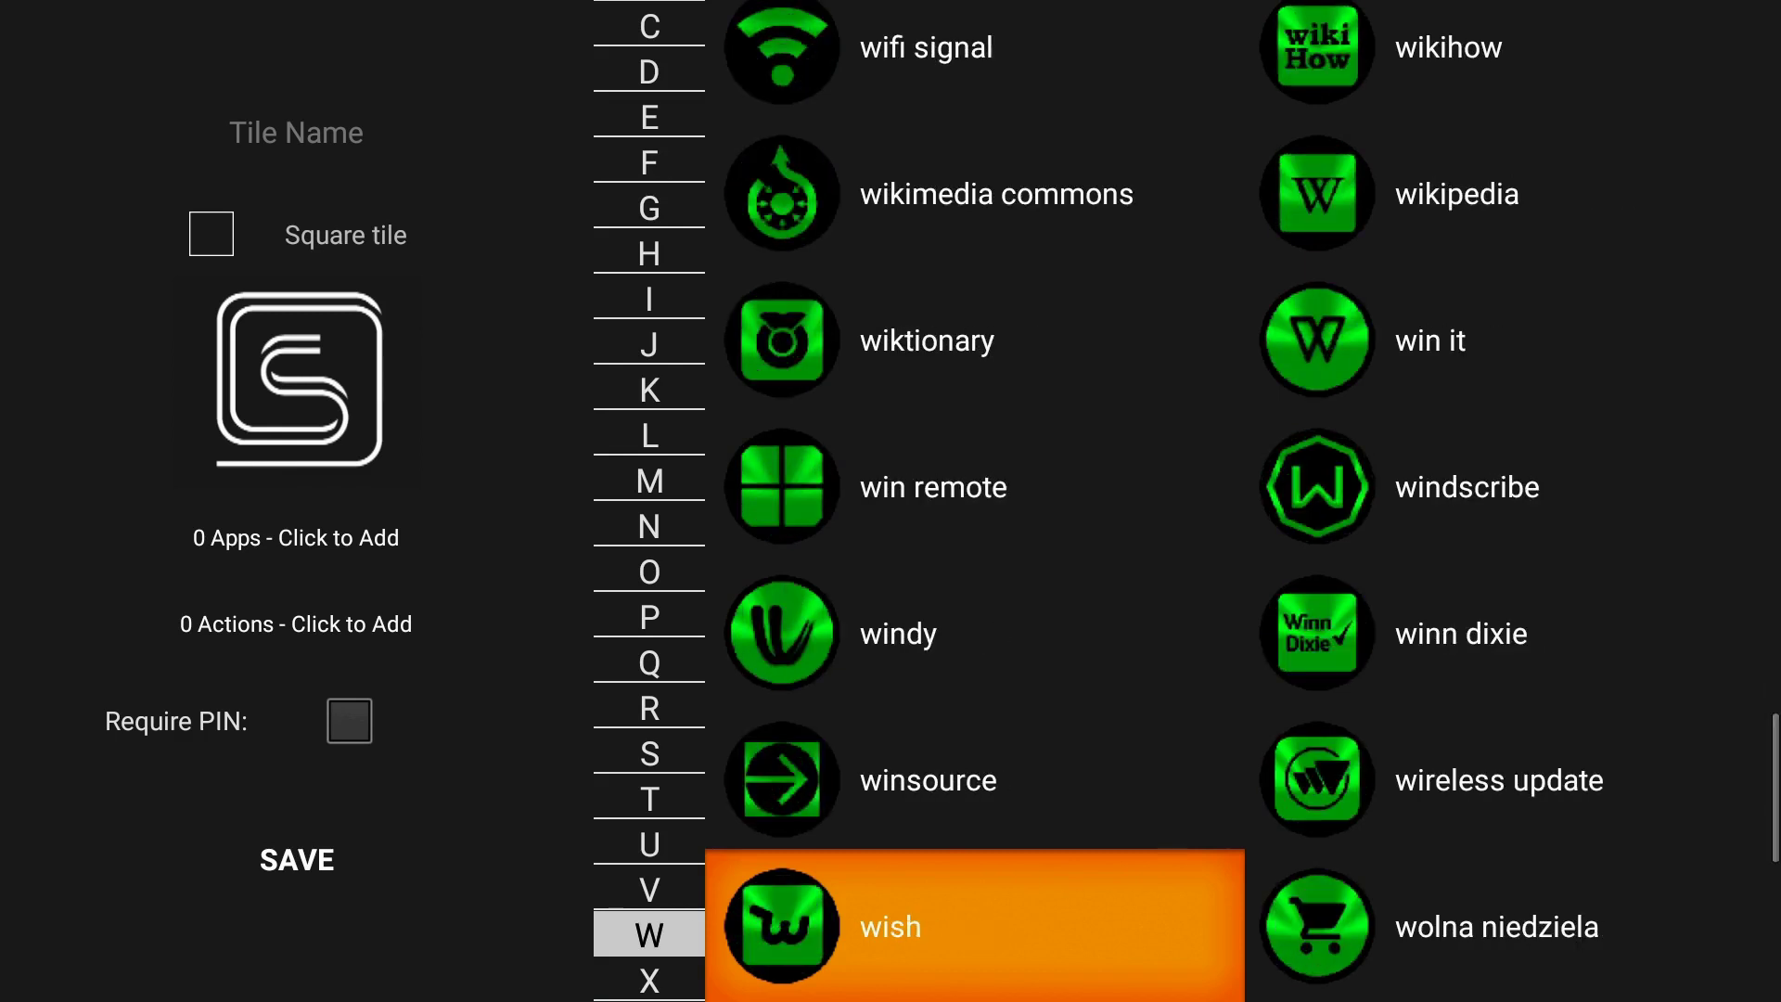
key("Up")
key("Return")
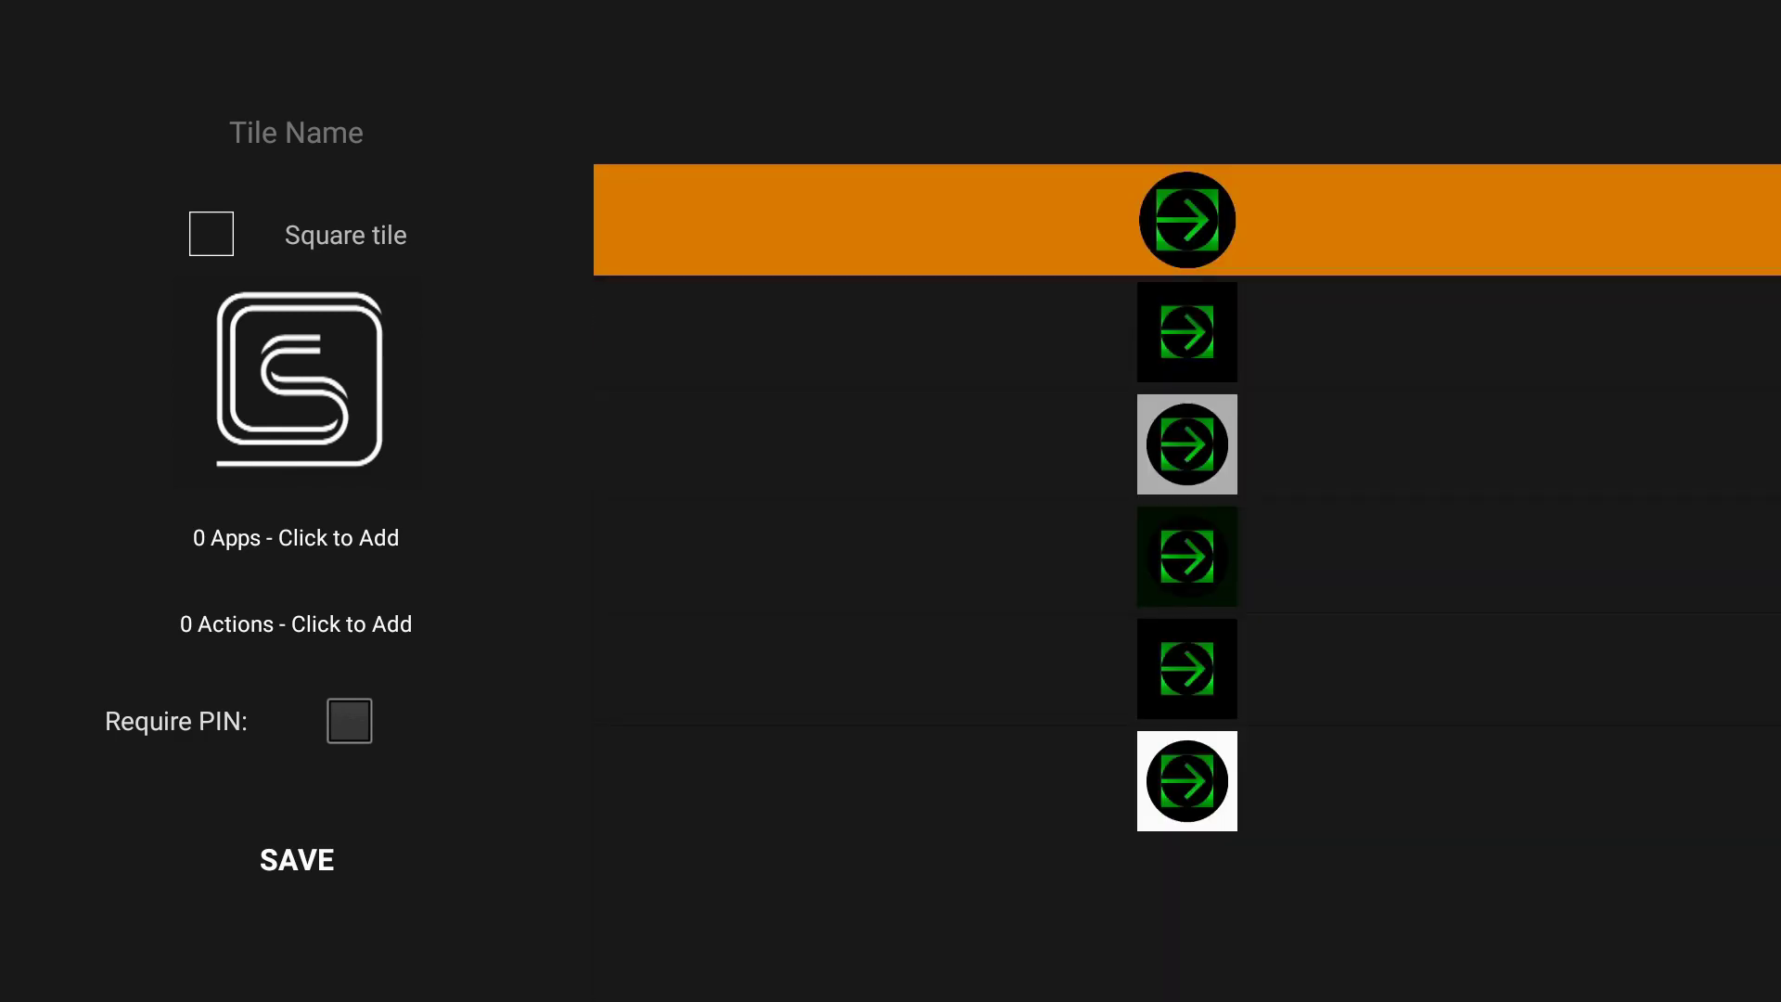
Use the round green arrow icon and assign the Nvidia Power Menu action to the tile.
key("Return")
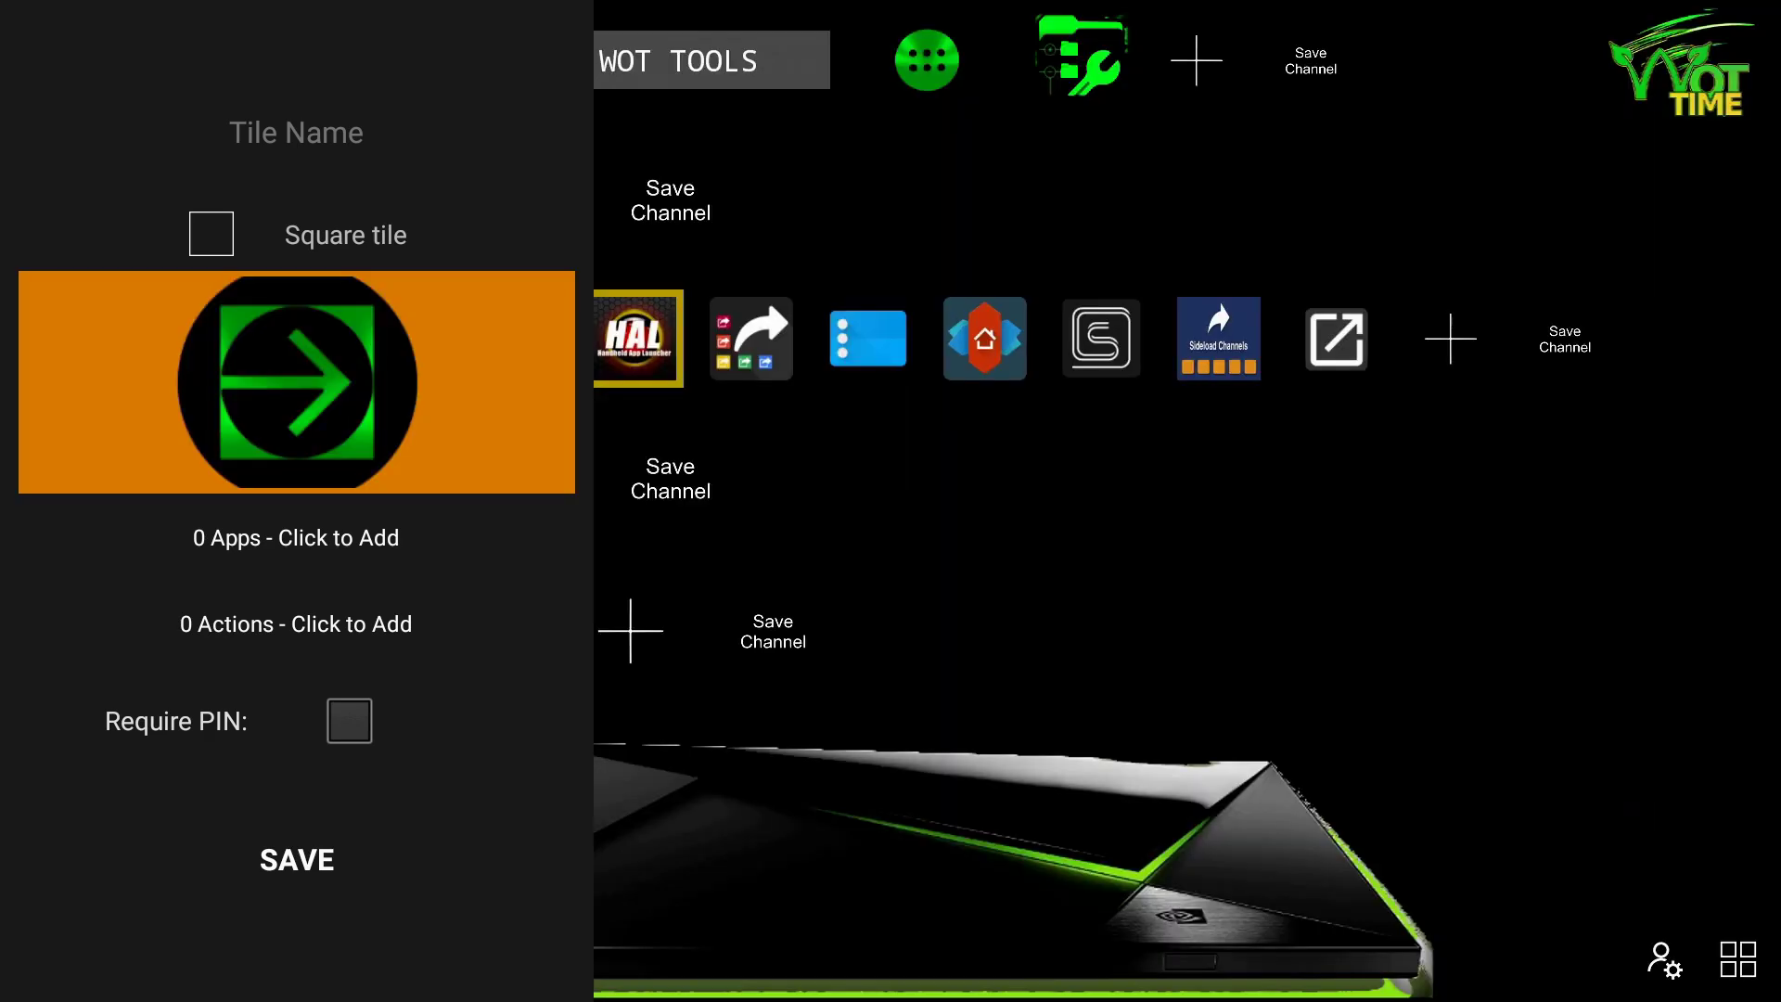
key("Down")
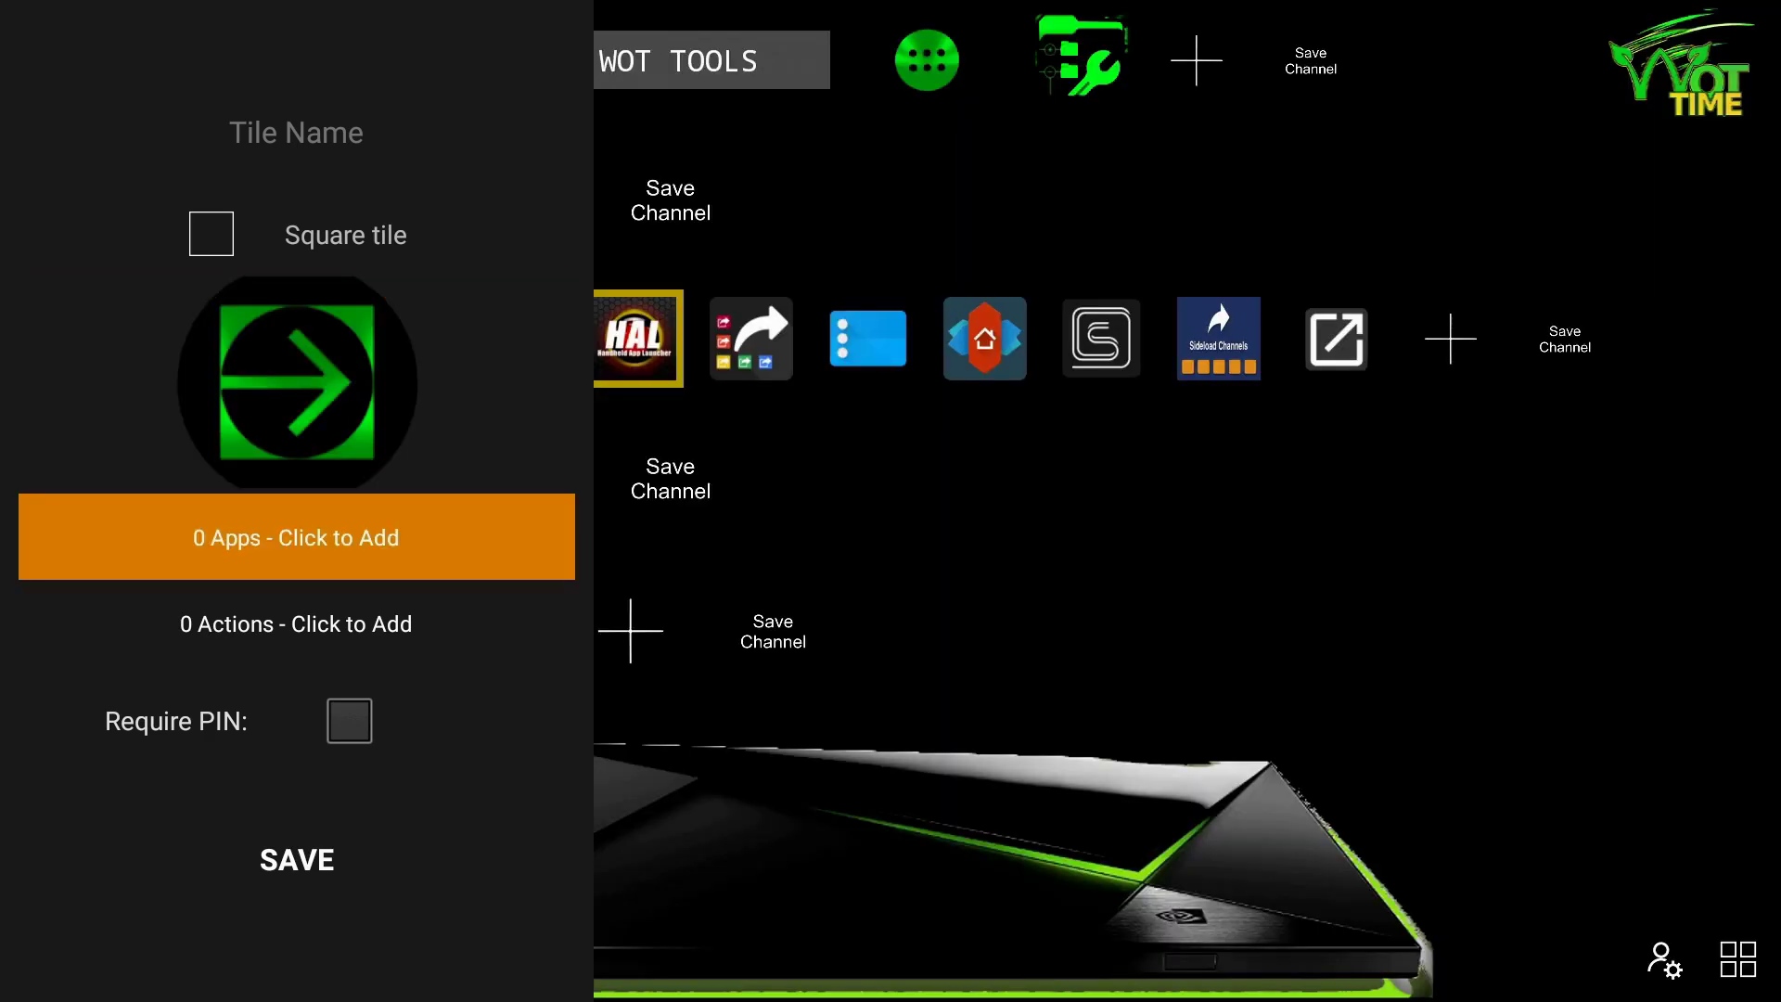
key("Down")
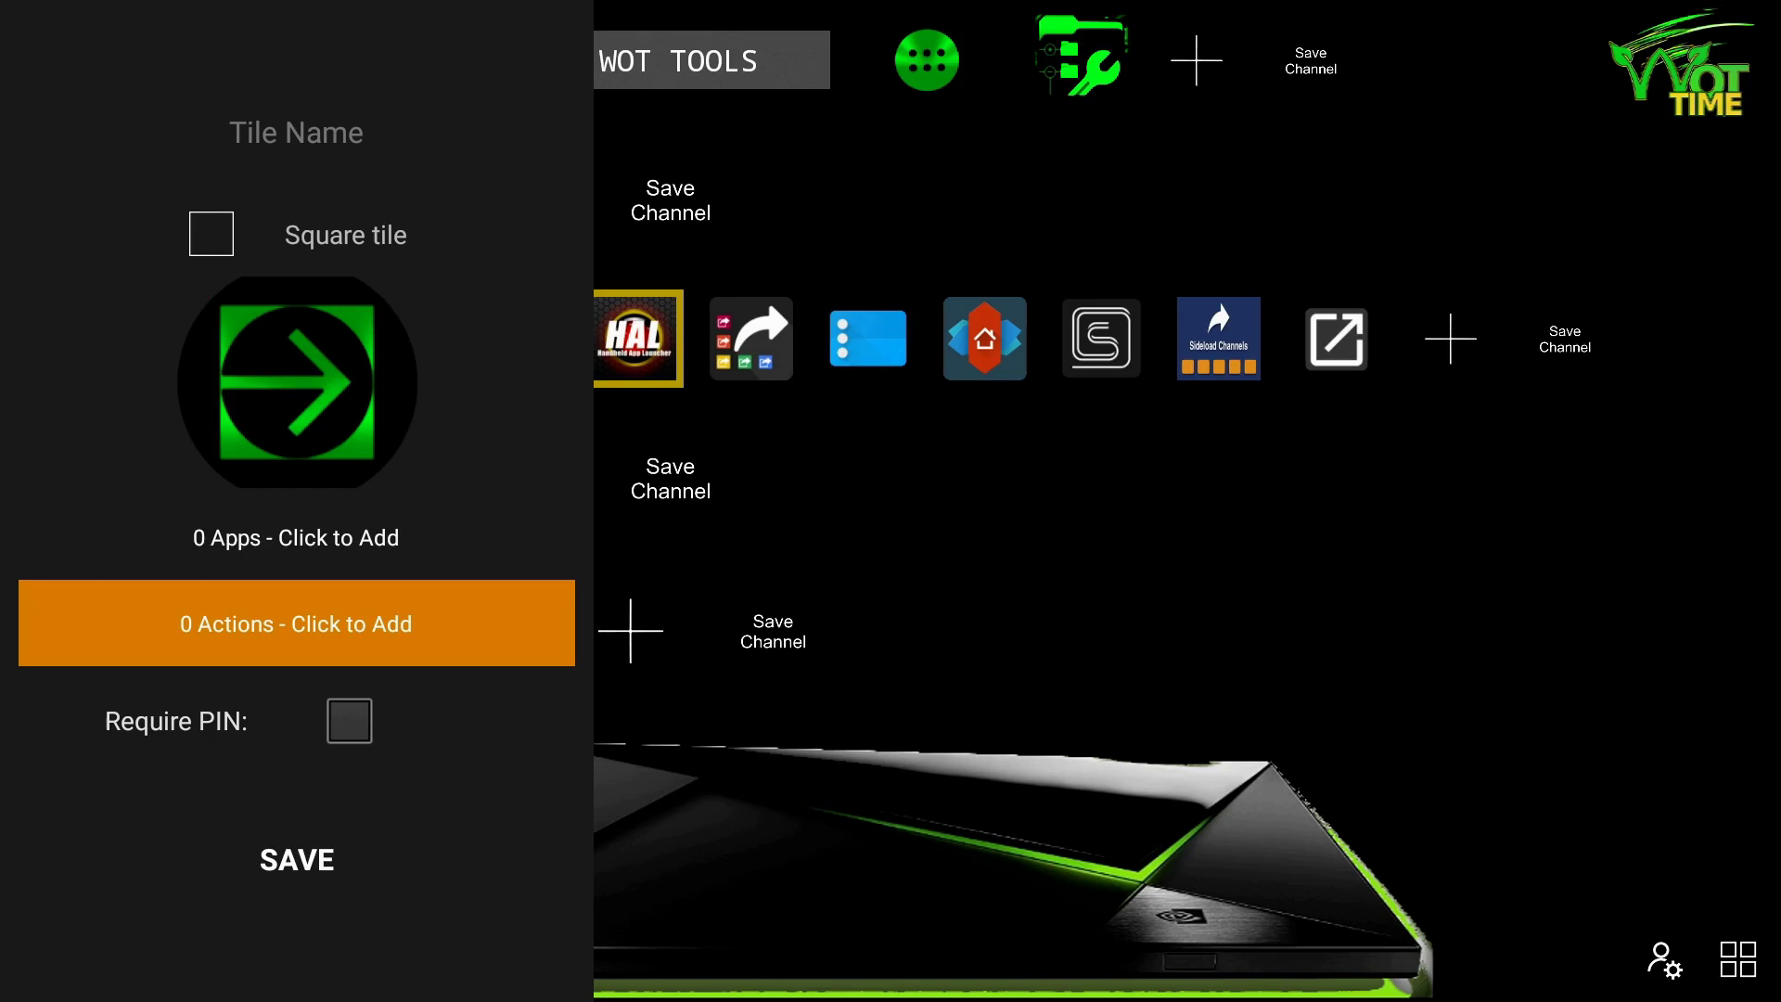
key("Return")
key("Down")
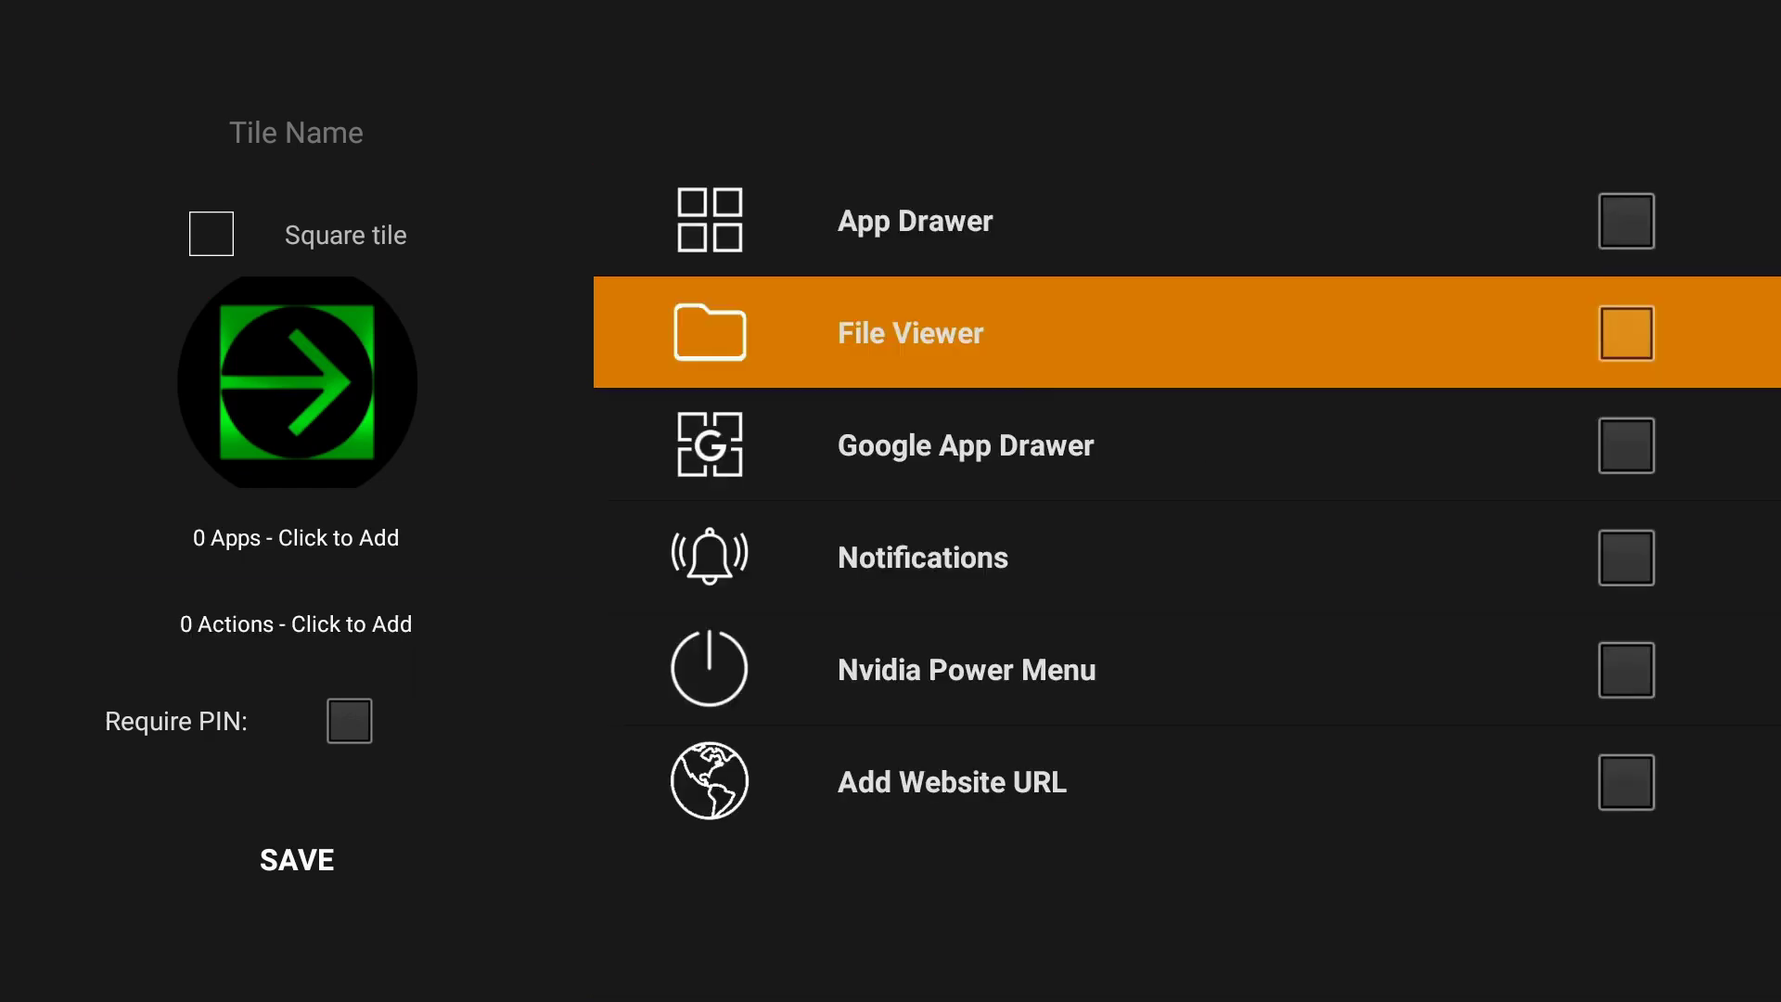
key("Down")
key("Down")
key("Down")
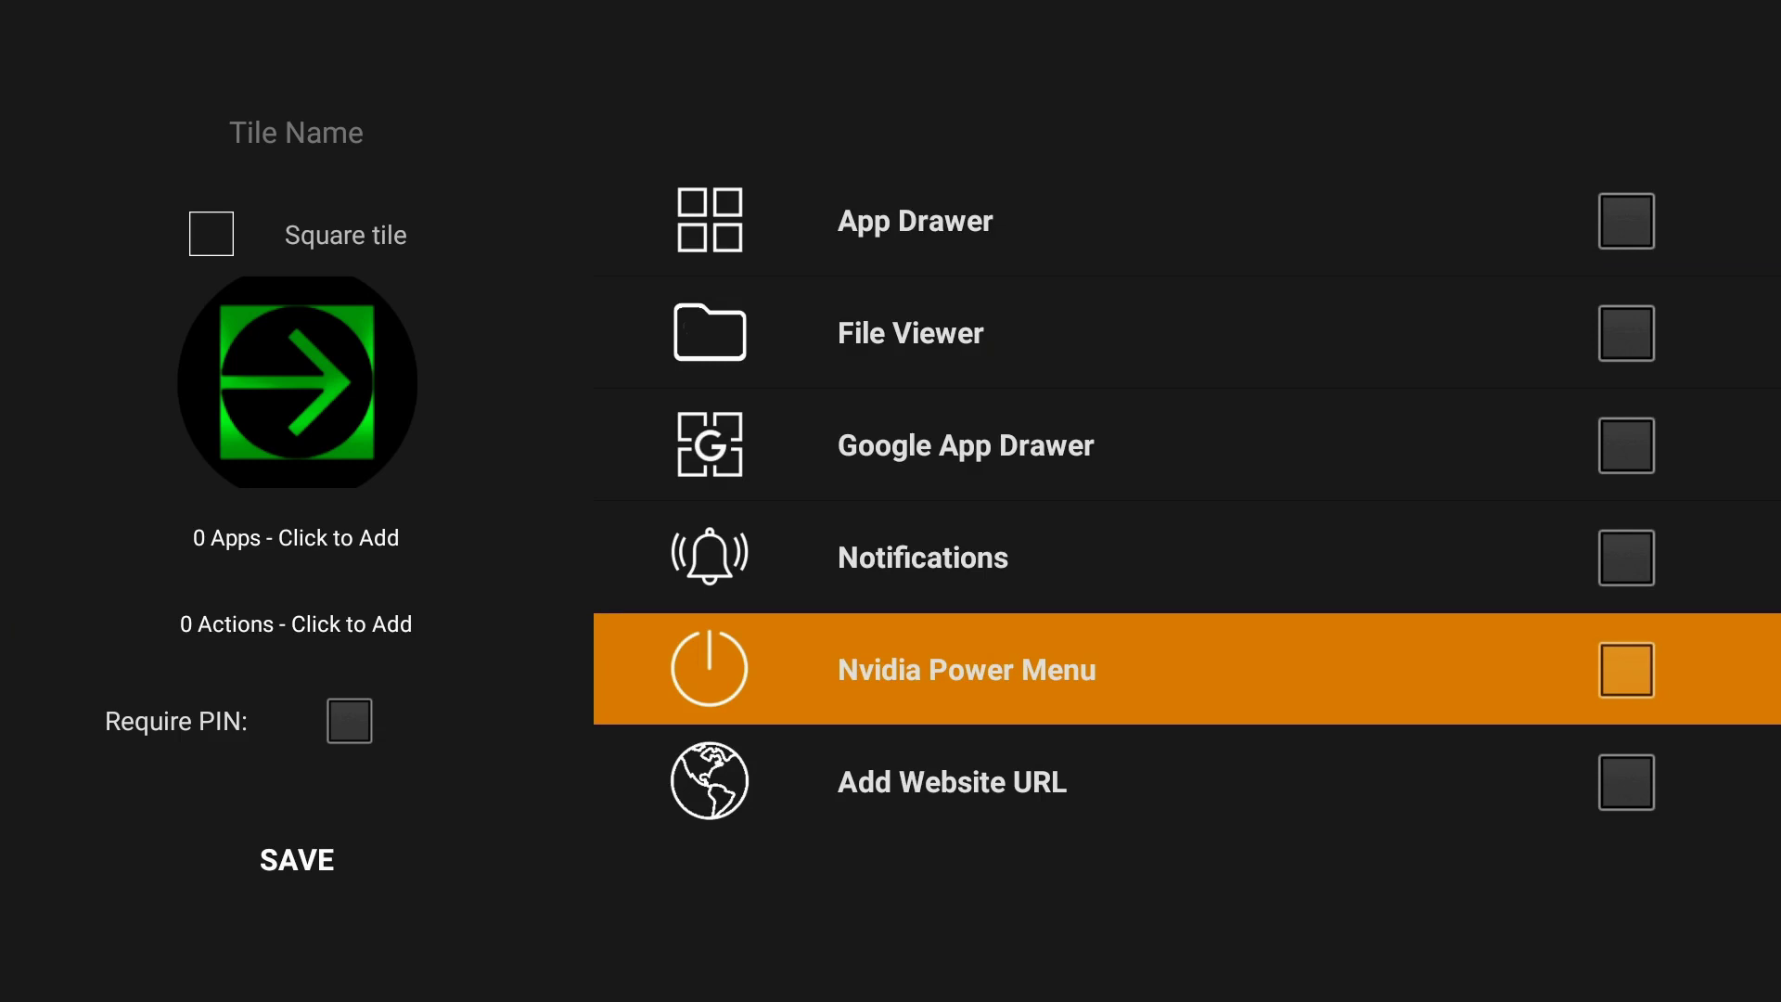
key("Return")
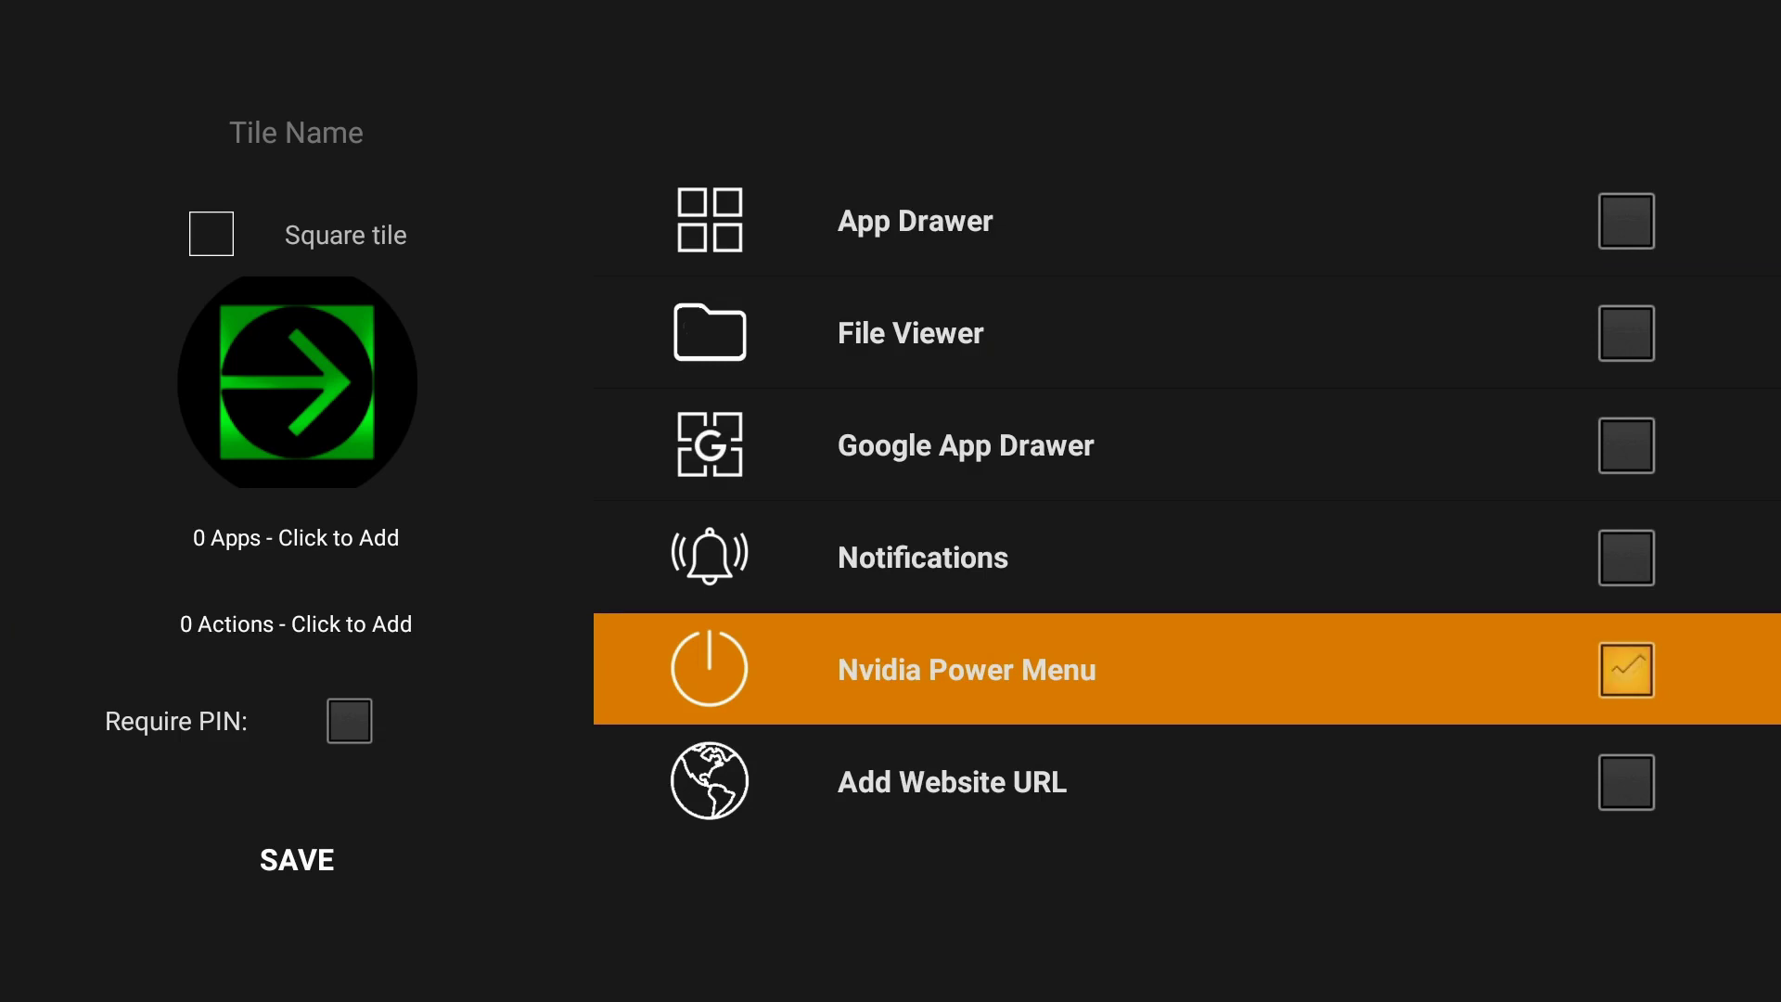
Close the actions list and save the new arrow tile.
key("Left")
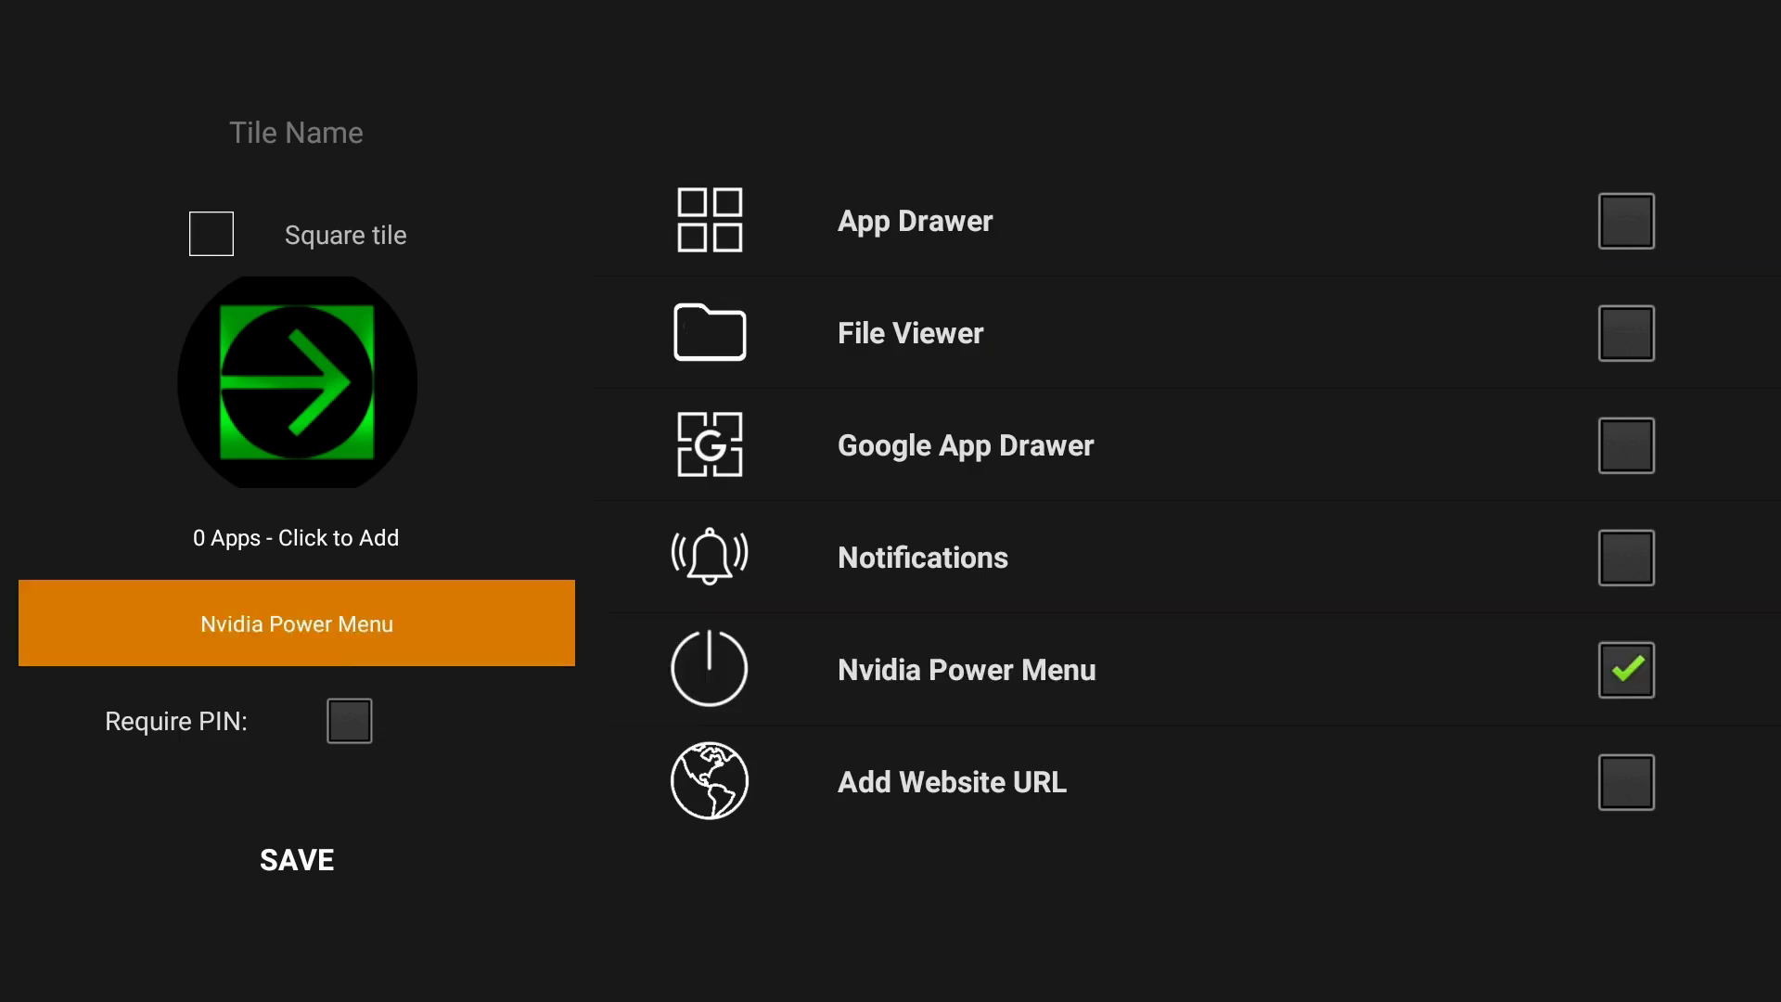
key("Down")
key("Down")
key("Return")
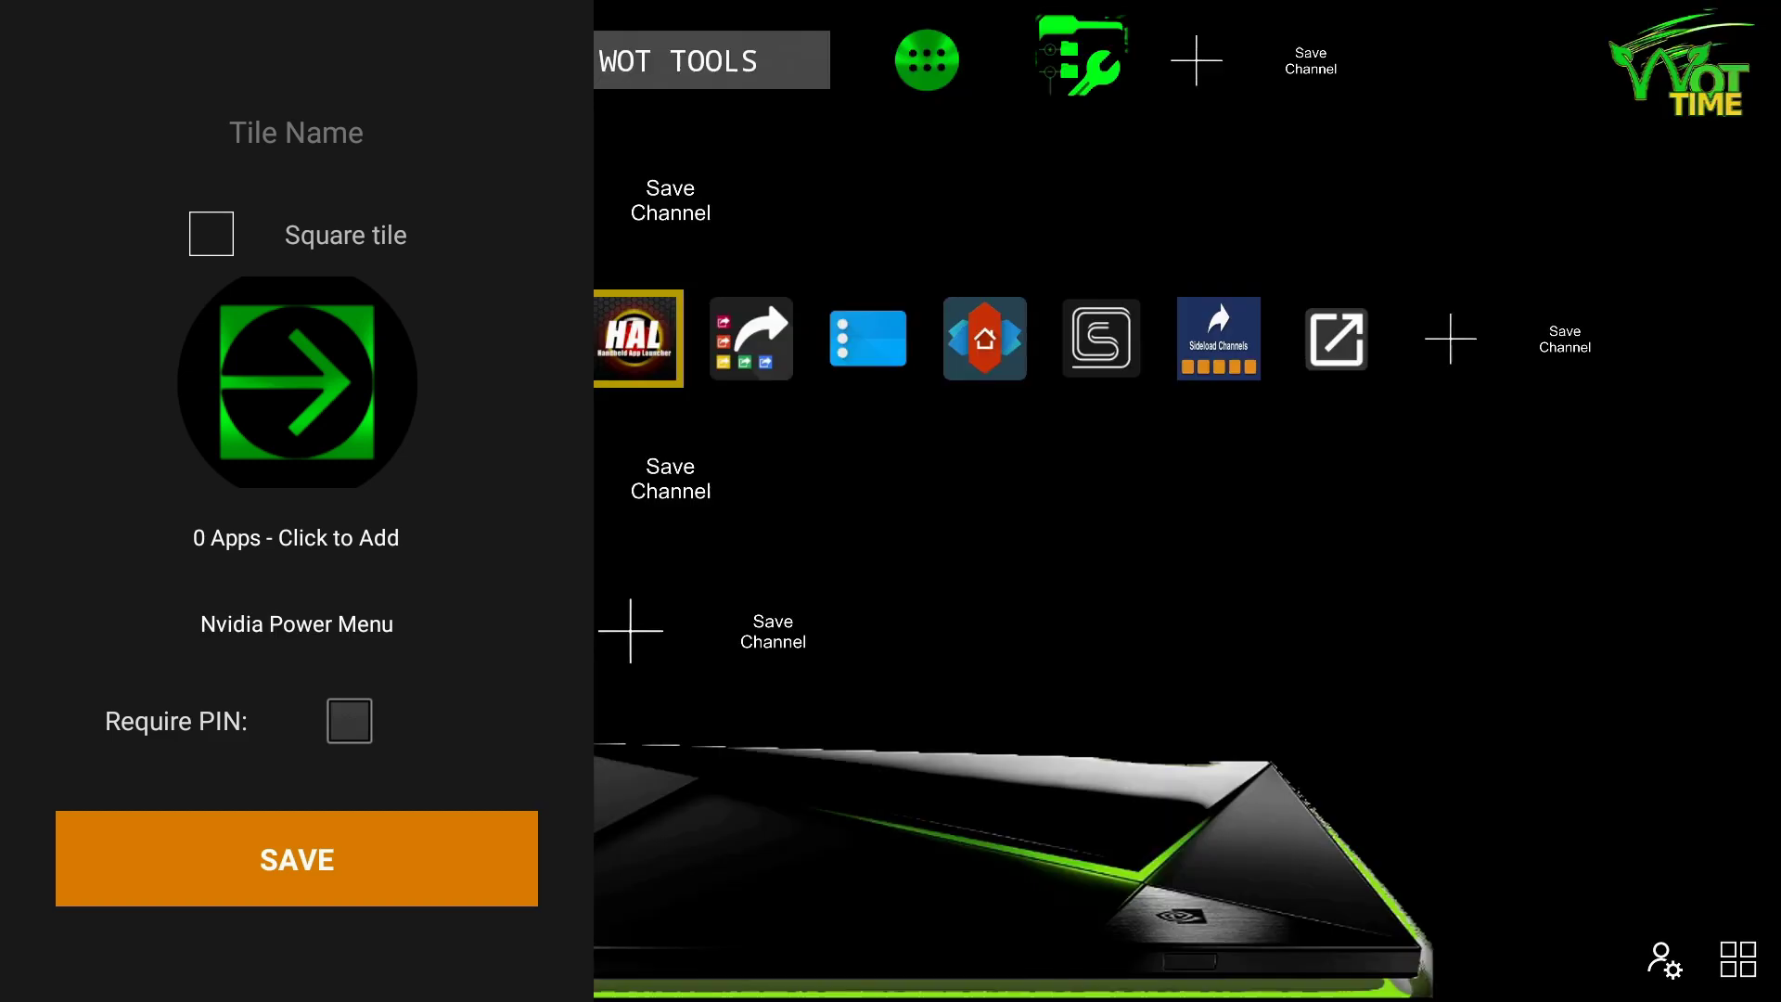
key("Return")
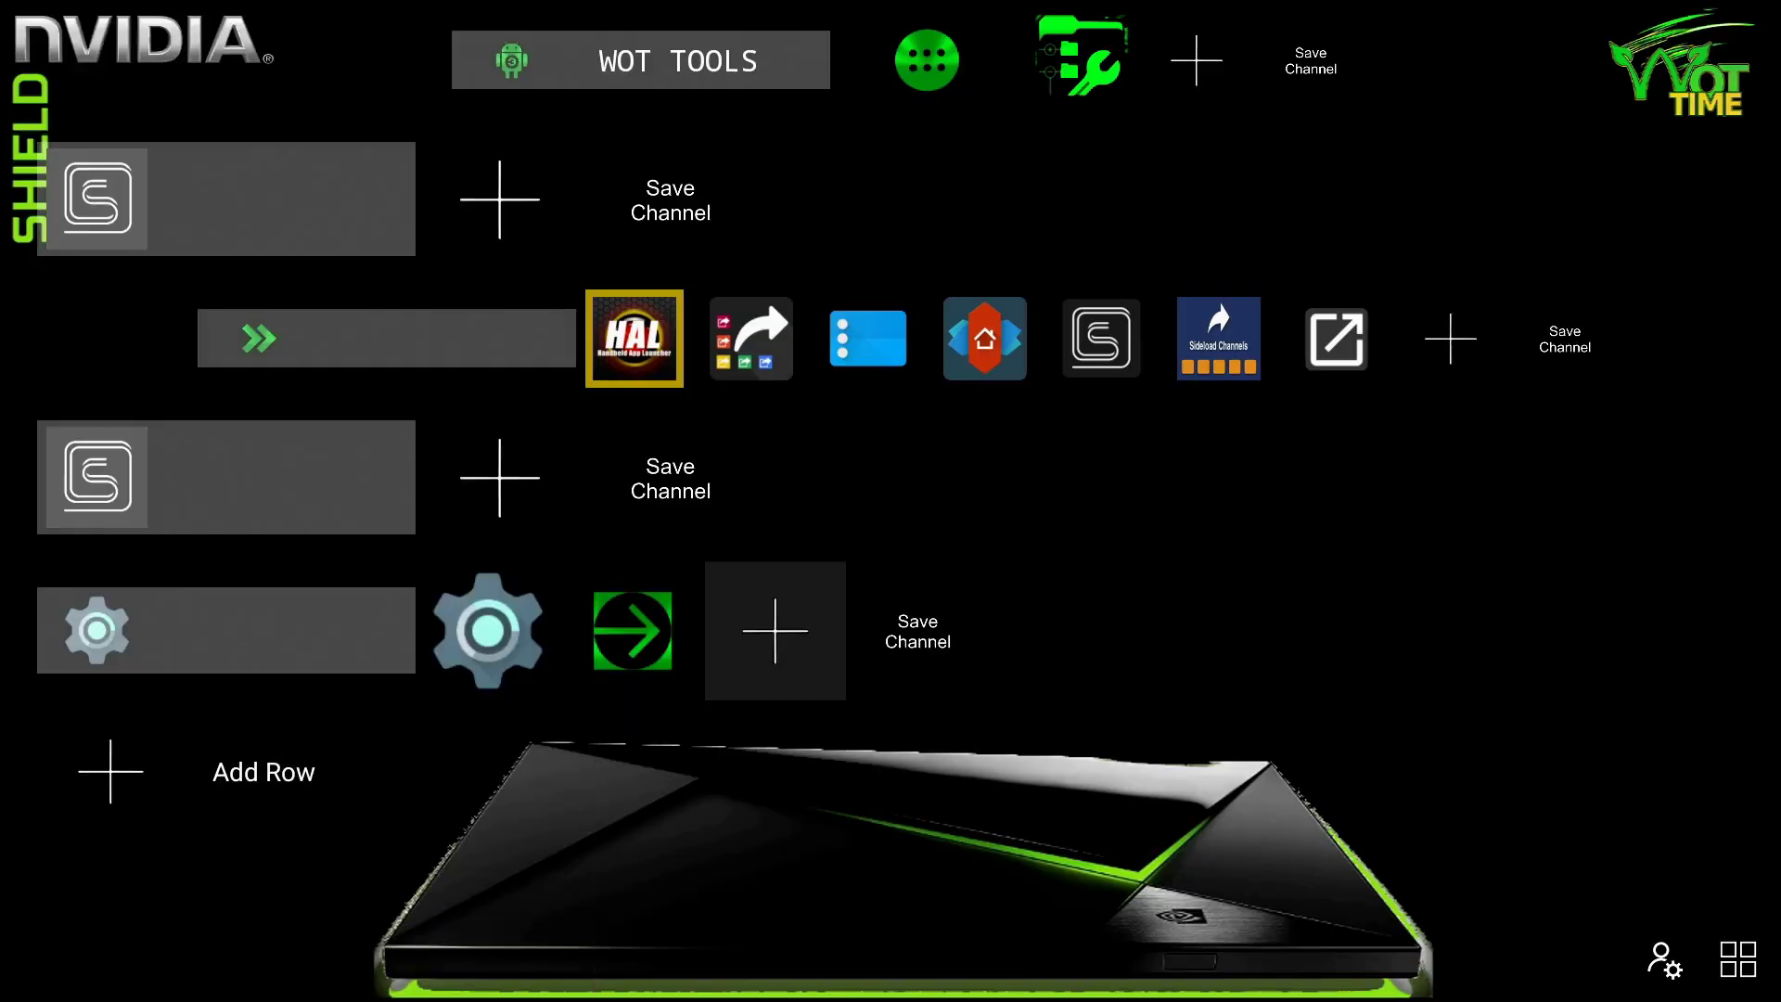
Choose Edit tile on the existing Settings gear tile and open its icon source choices.
key("Left")
key("Left")
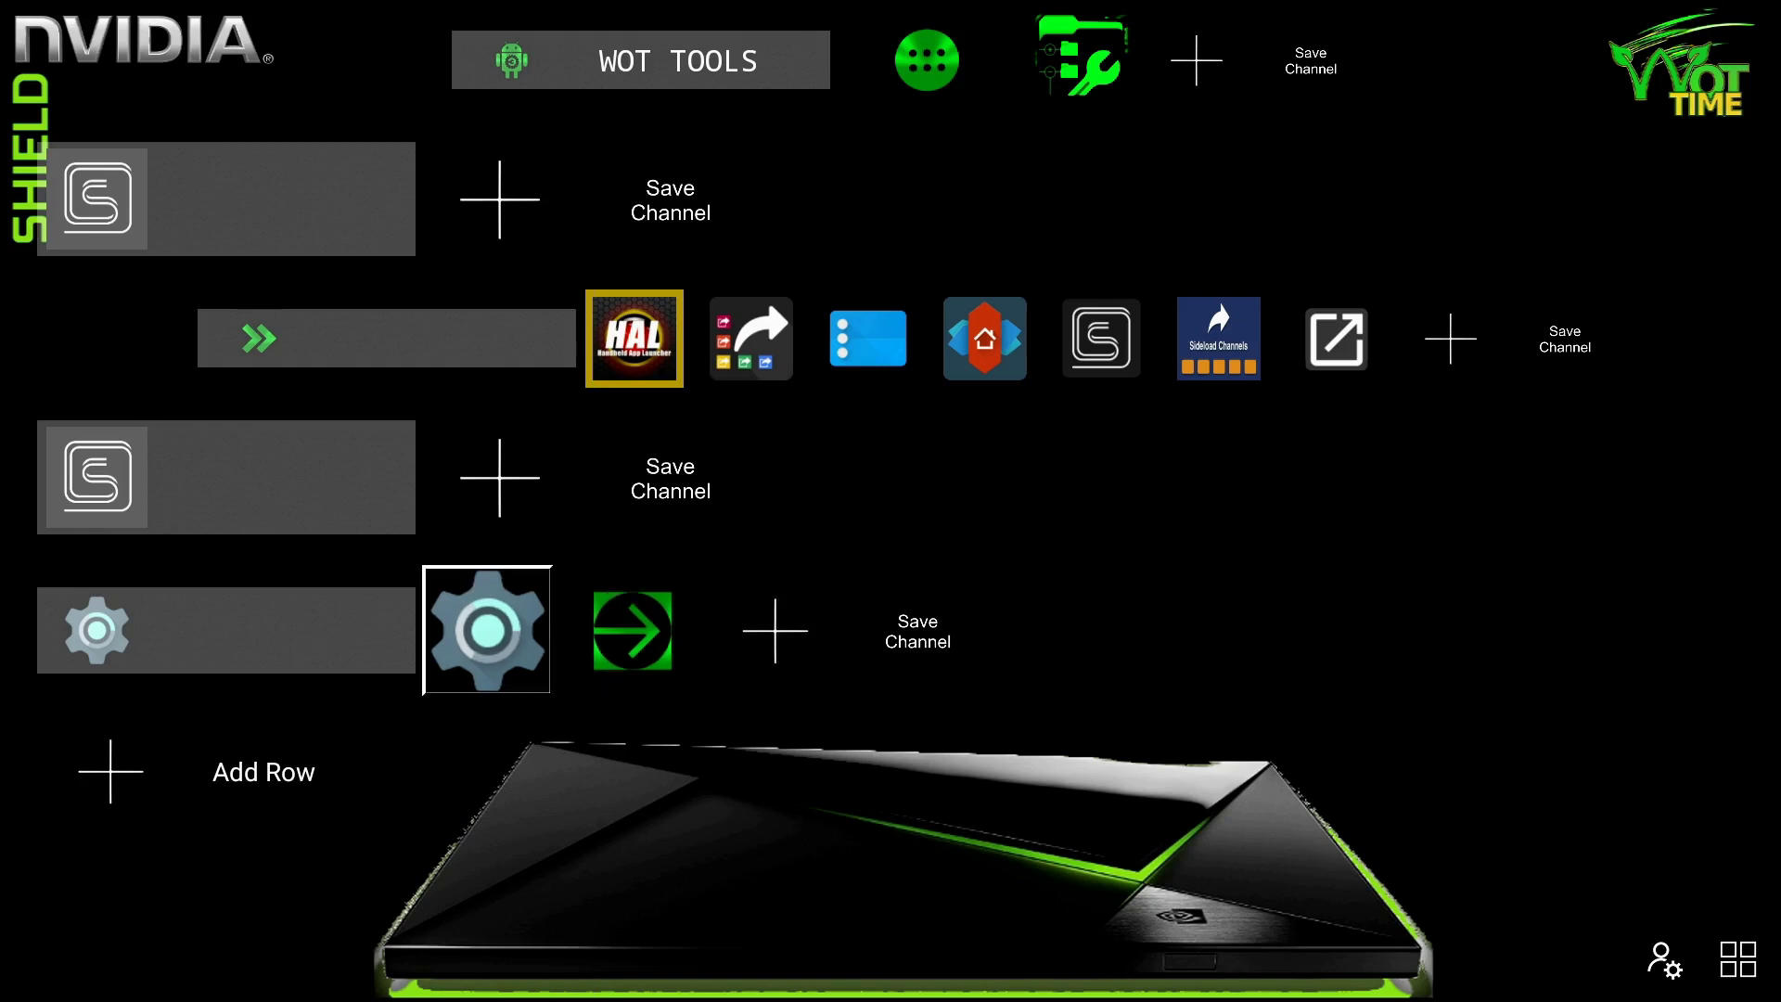
key("Return")
key("Down")
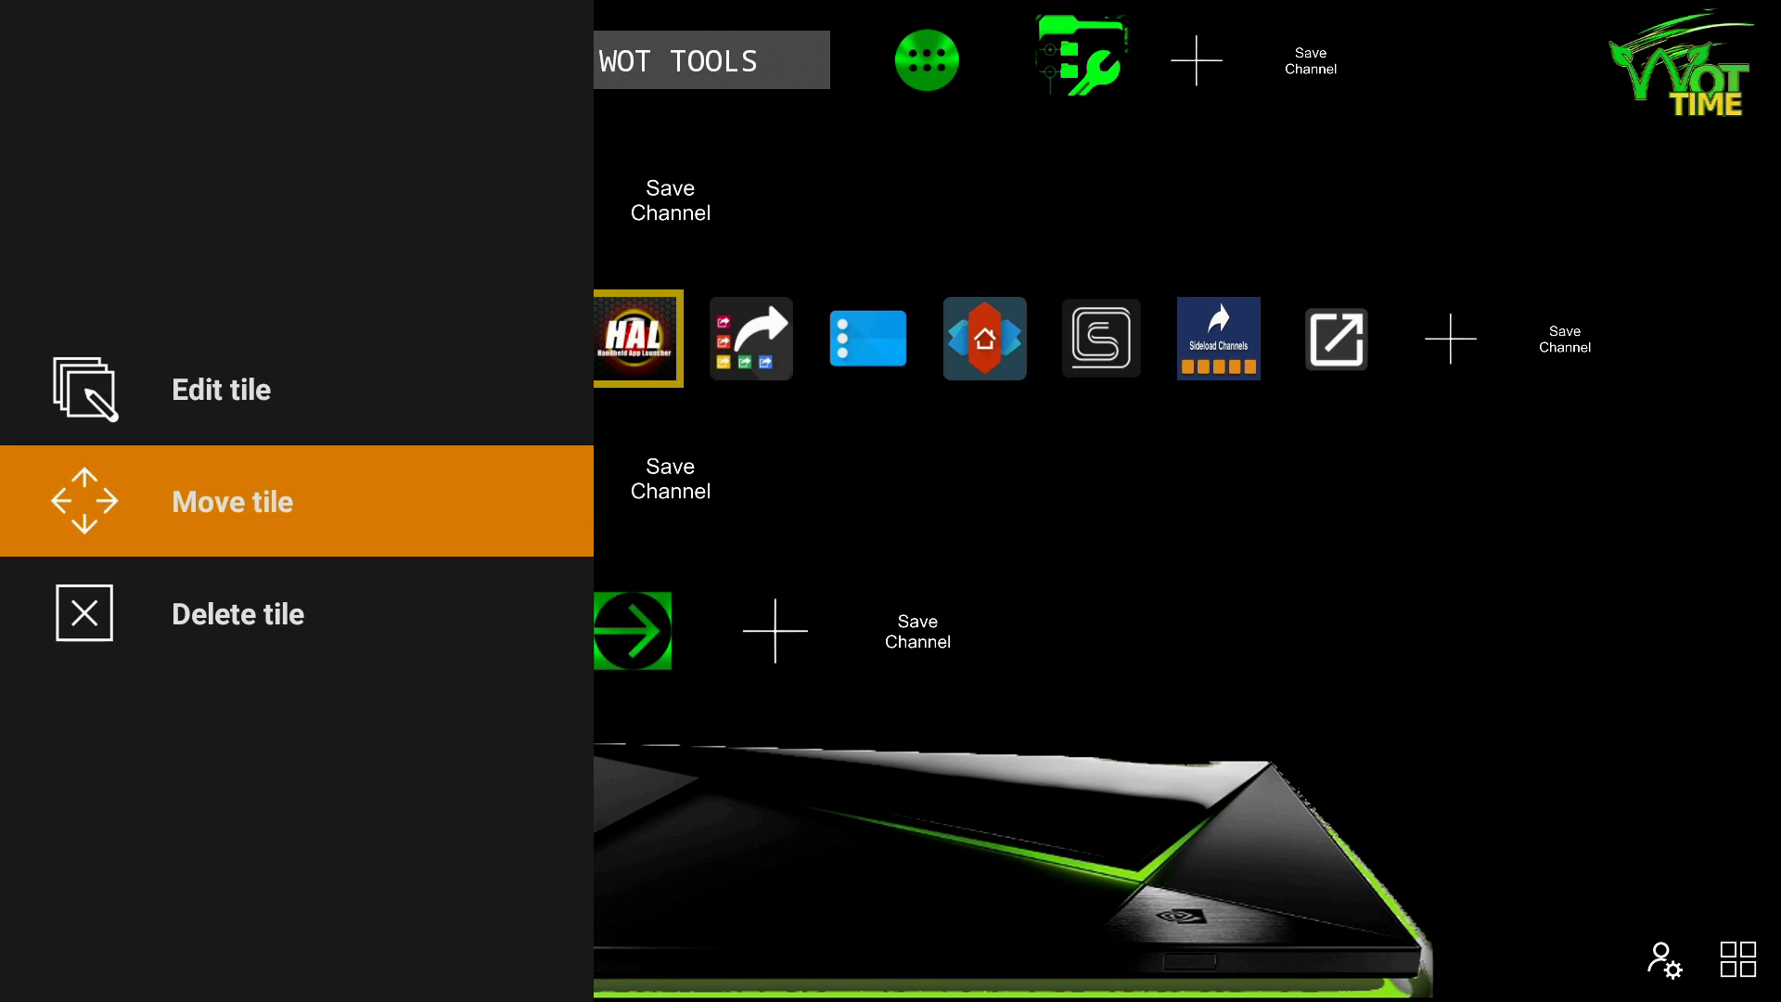
key("Up")
key("Return")
key("Down")
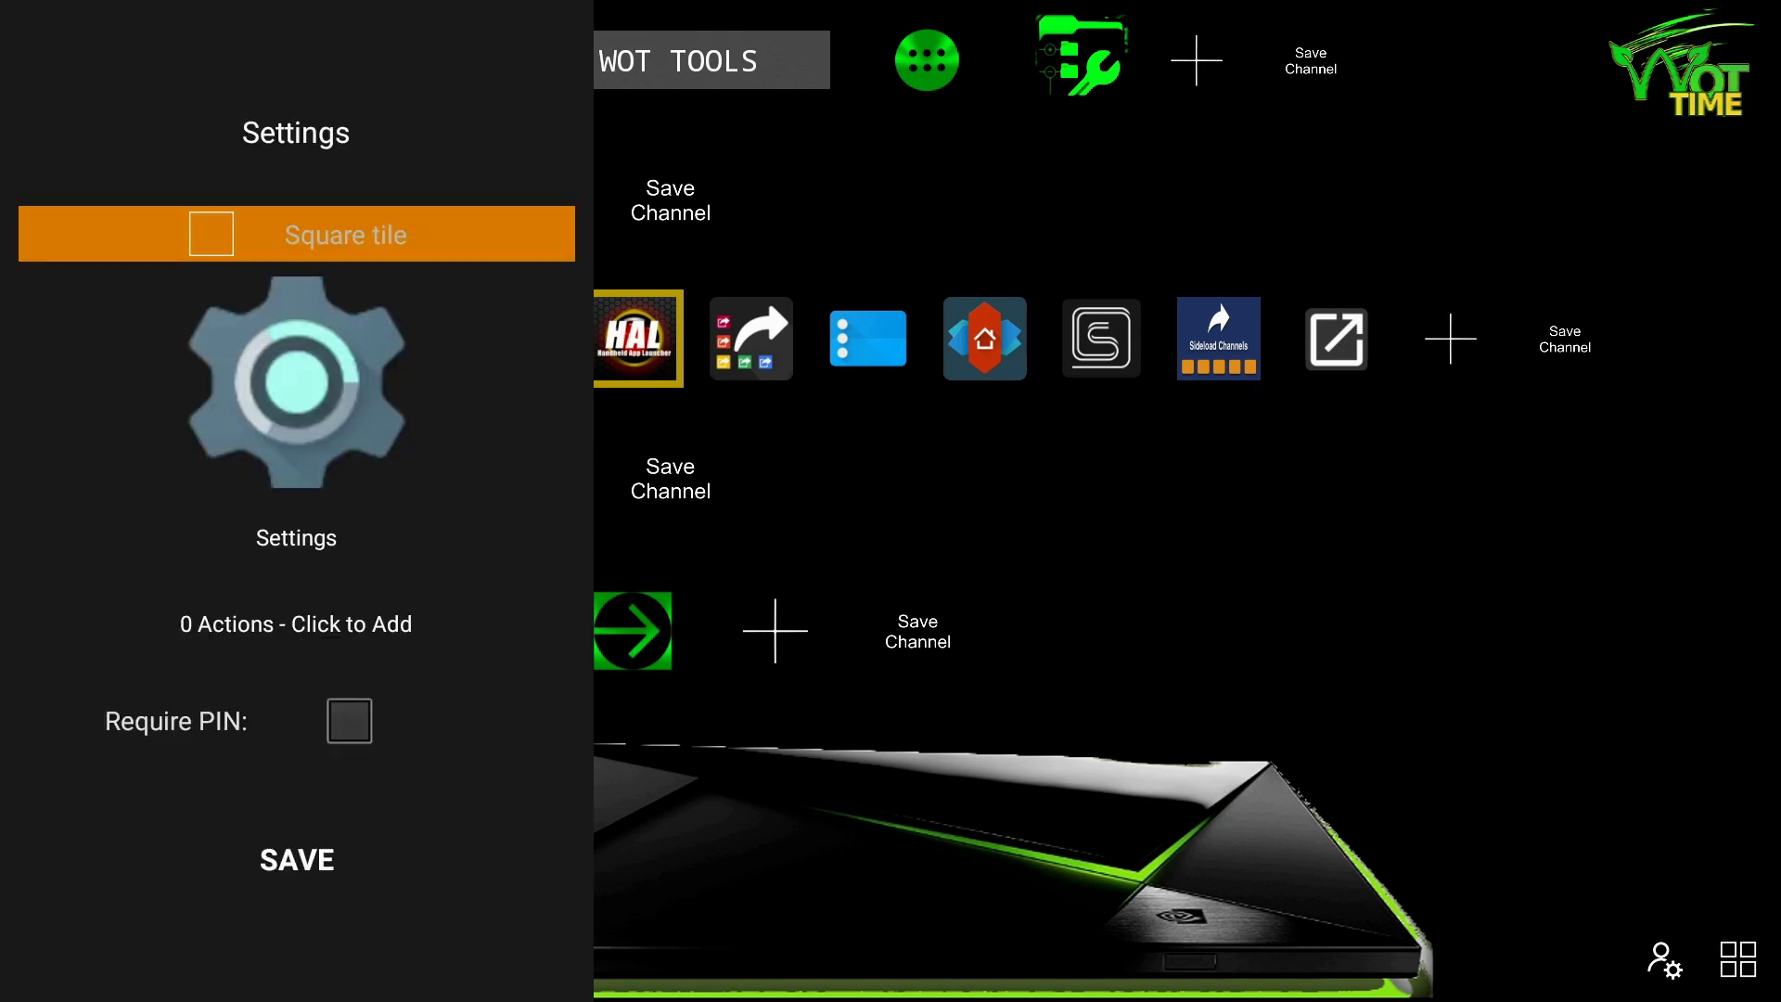
key("Down")
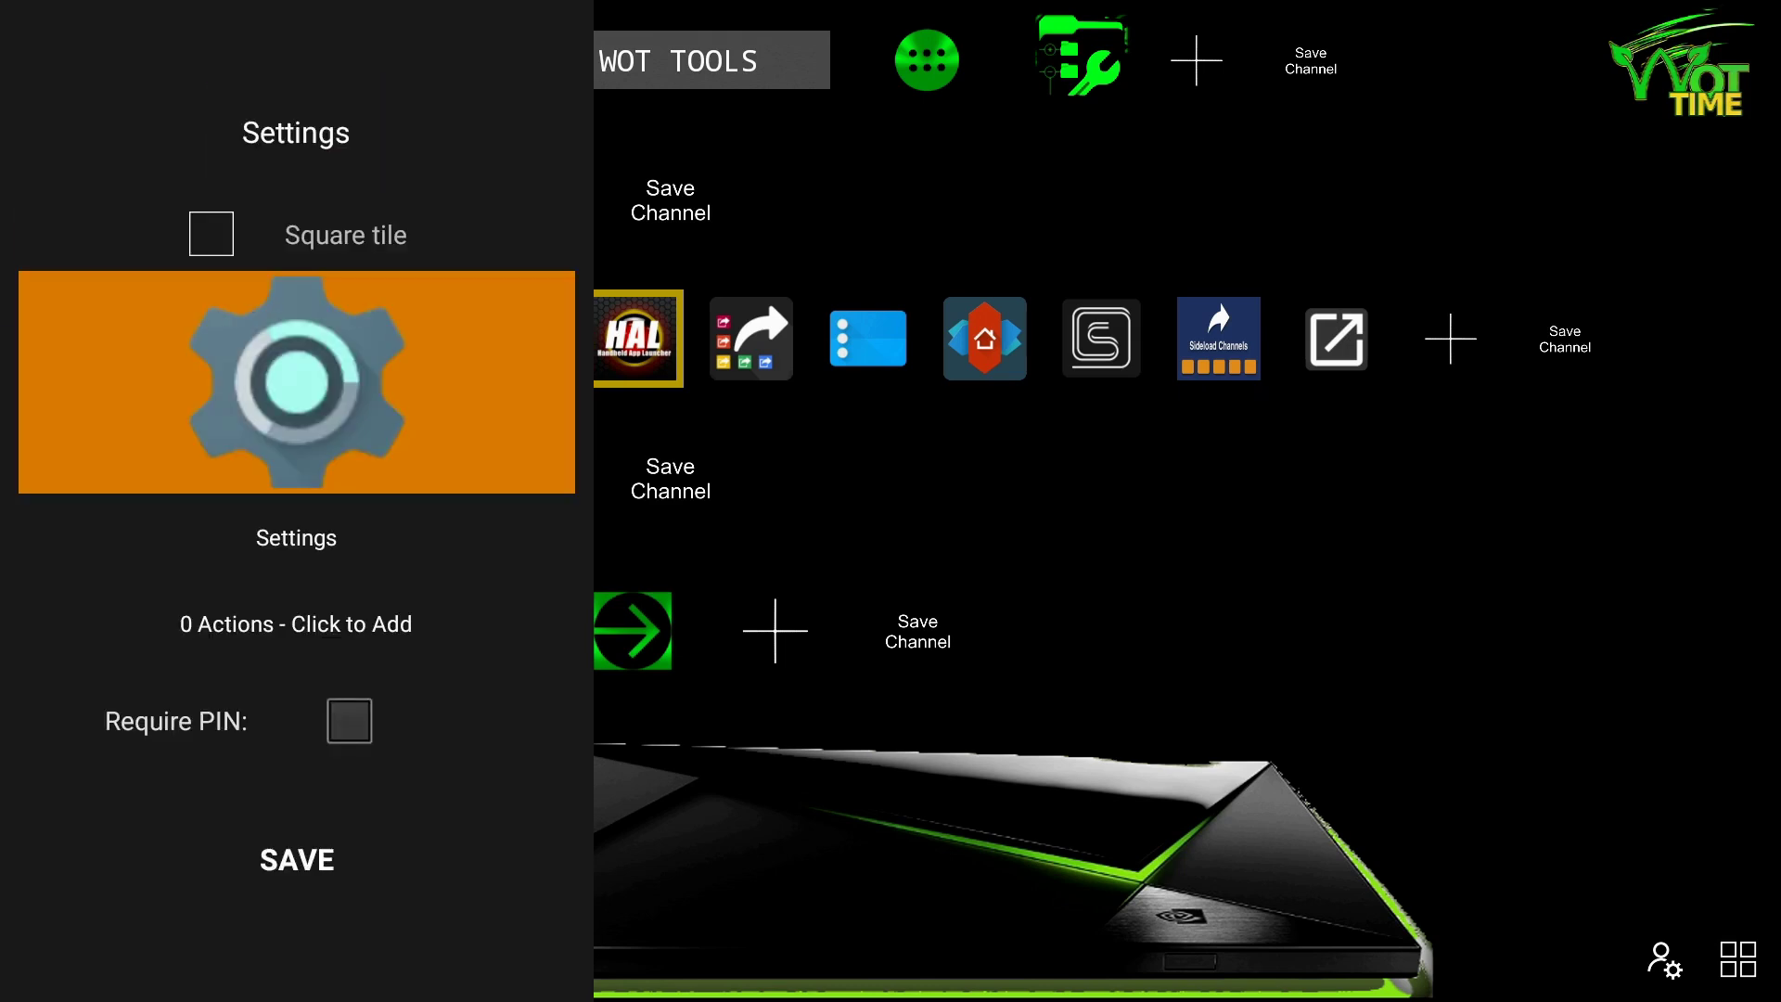
key("Return")
Choose Icon pack as the icon source and open the G.O IconPack.
key("Down")
key("Down")
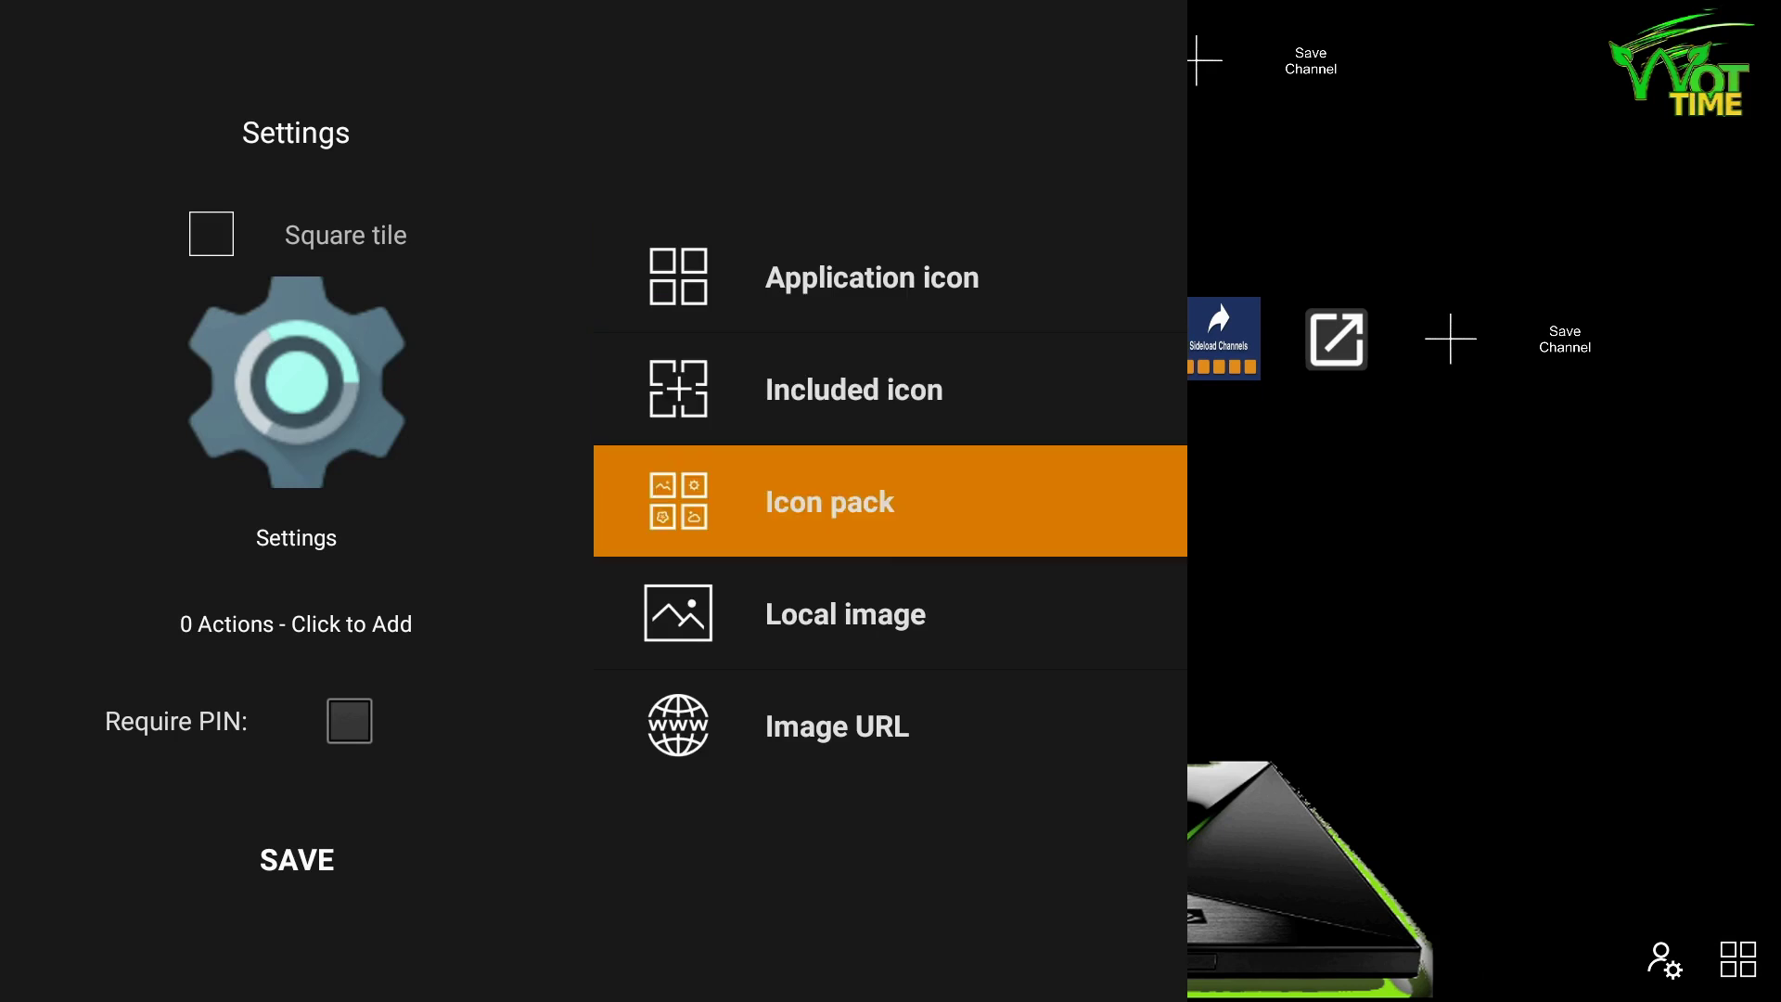
key("Return")
key("Down")
key("Down")
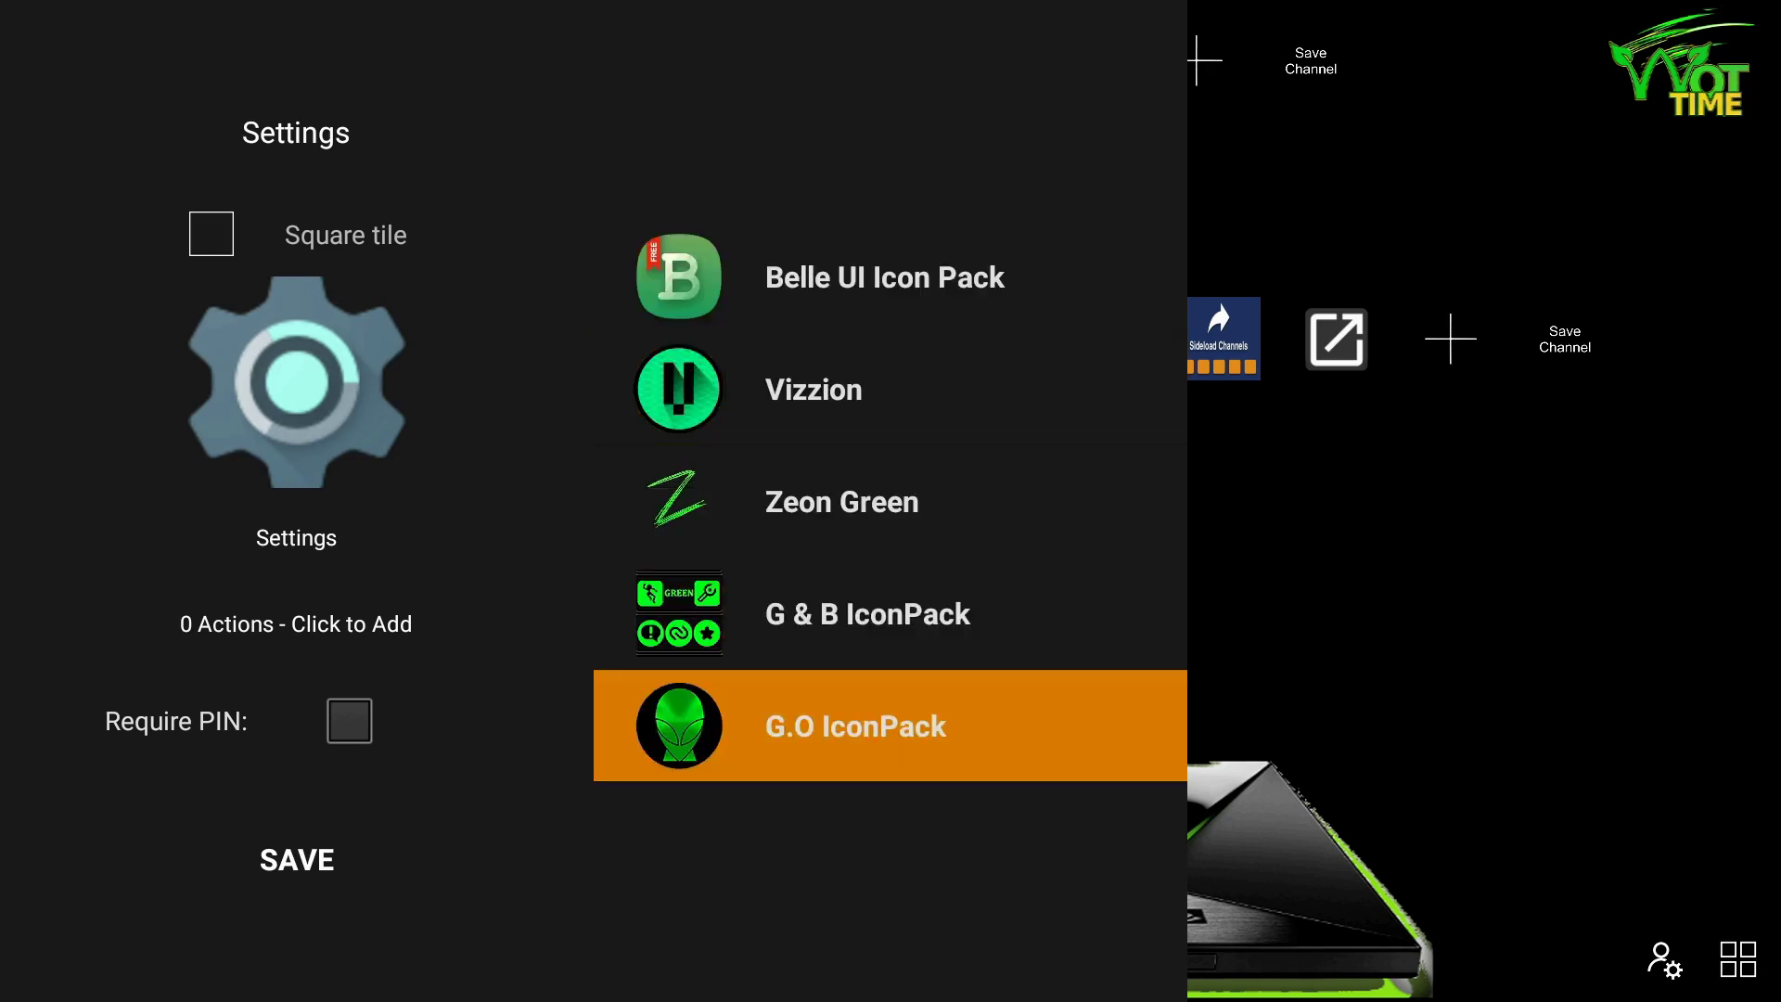
key("Return")
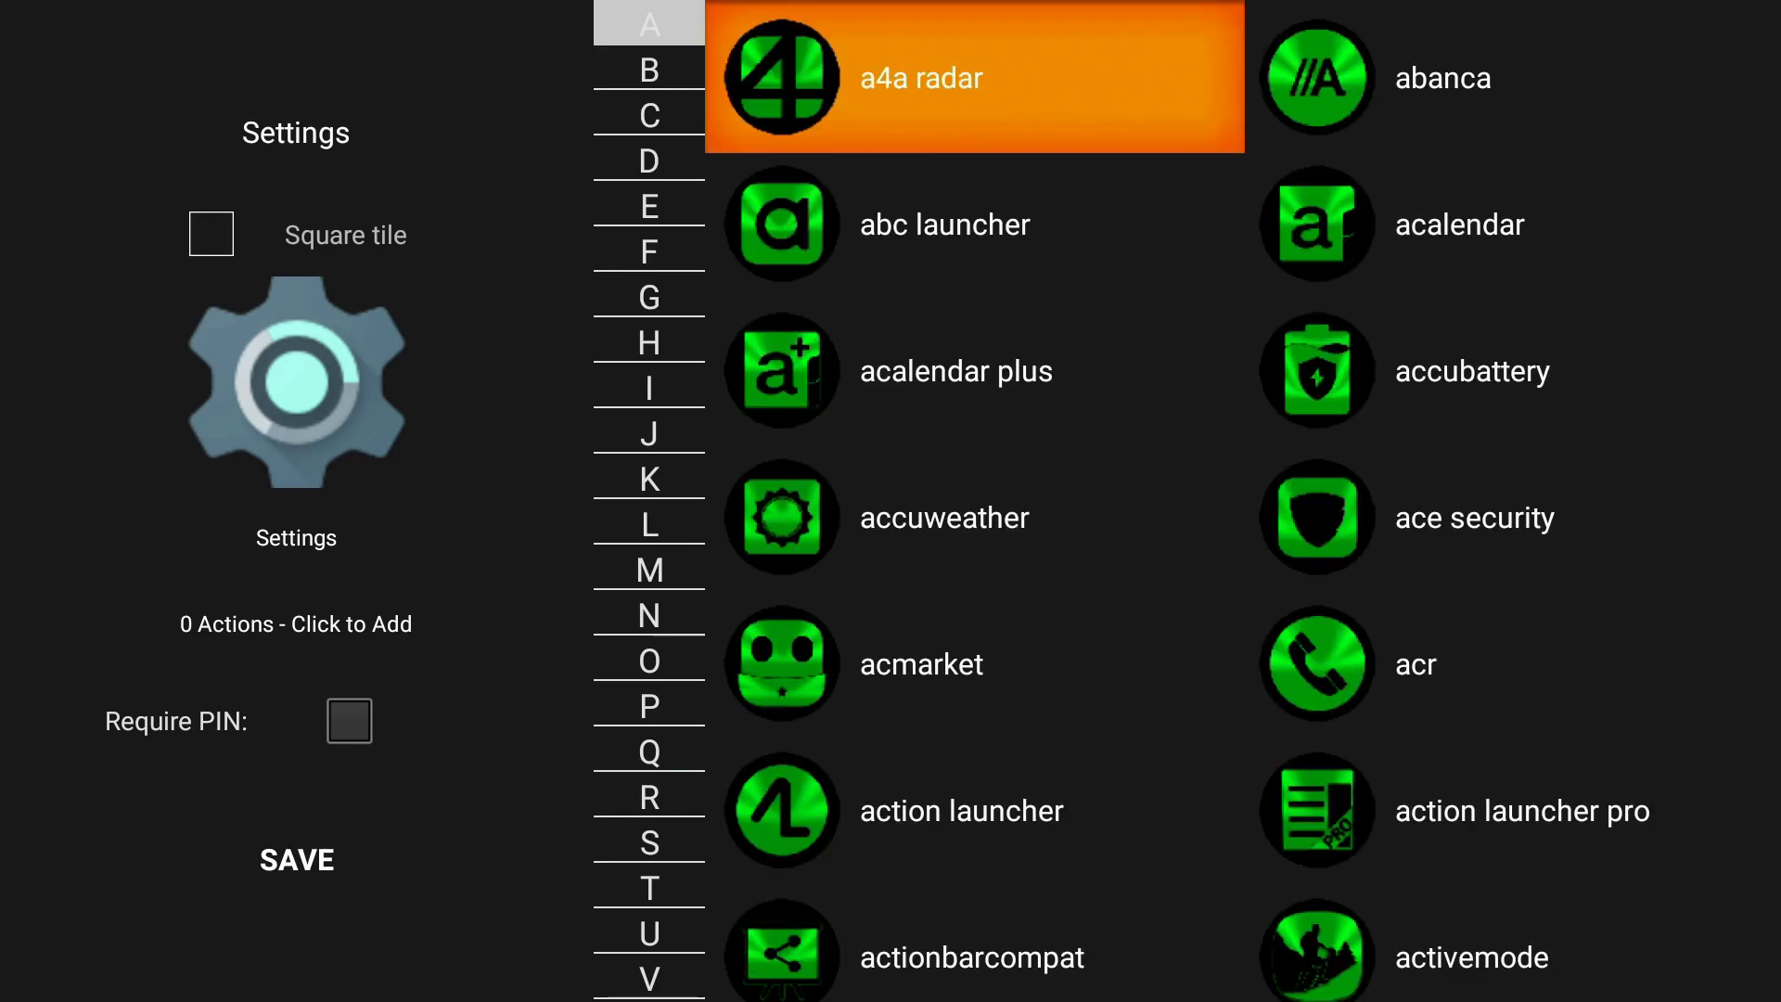
Jump to S and apply the round green 'settings' gear variant to the tile.
key("Left")
key("Down")
key("Down")
key("Down")
key("Down")
key("Down")
key("Down")
key("Down")
key("Down")
key("Down")
key("Down")
key("Down")
key("Down")
key("Down")
key("Down")
key("Down")
key("Down")
key("Down")
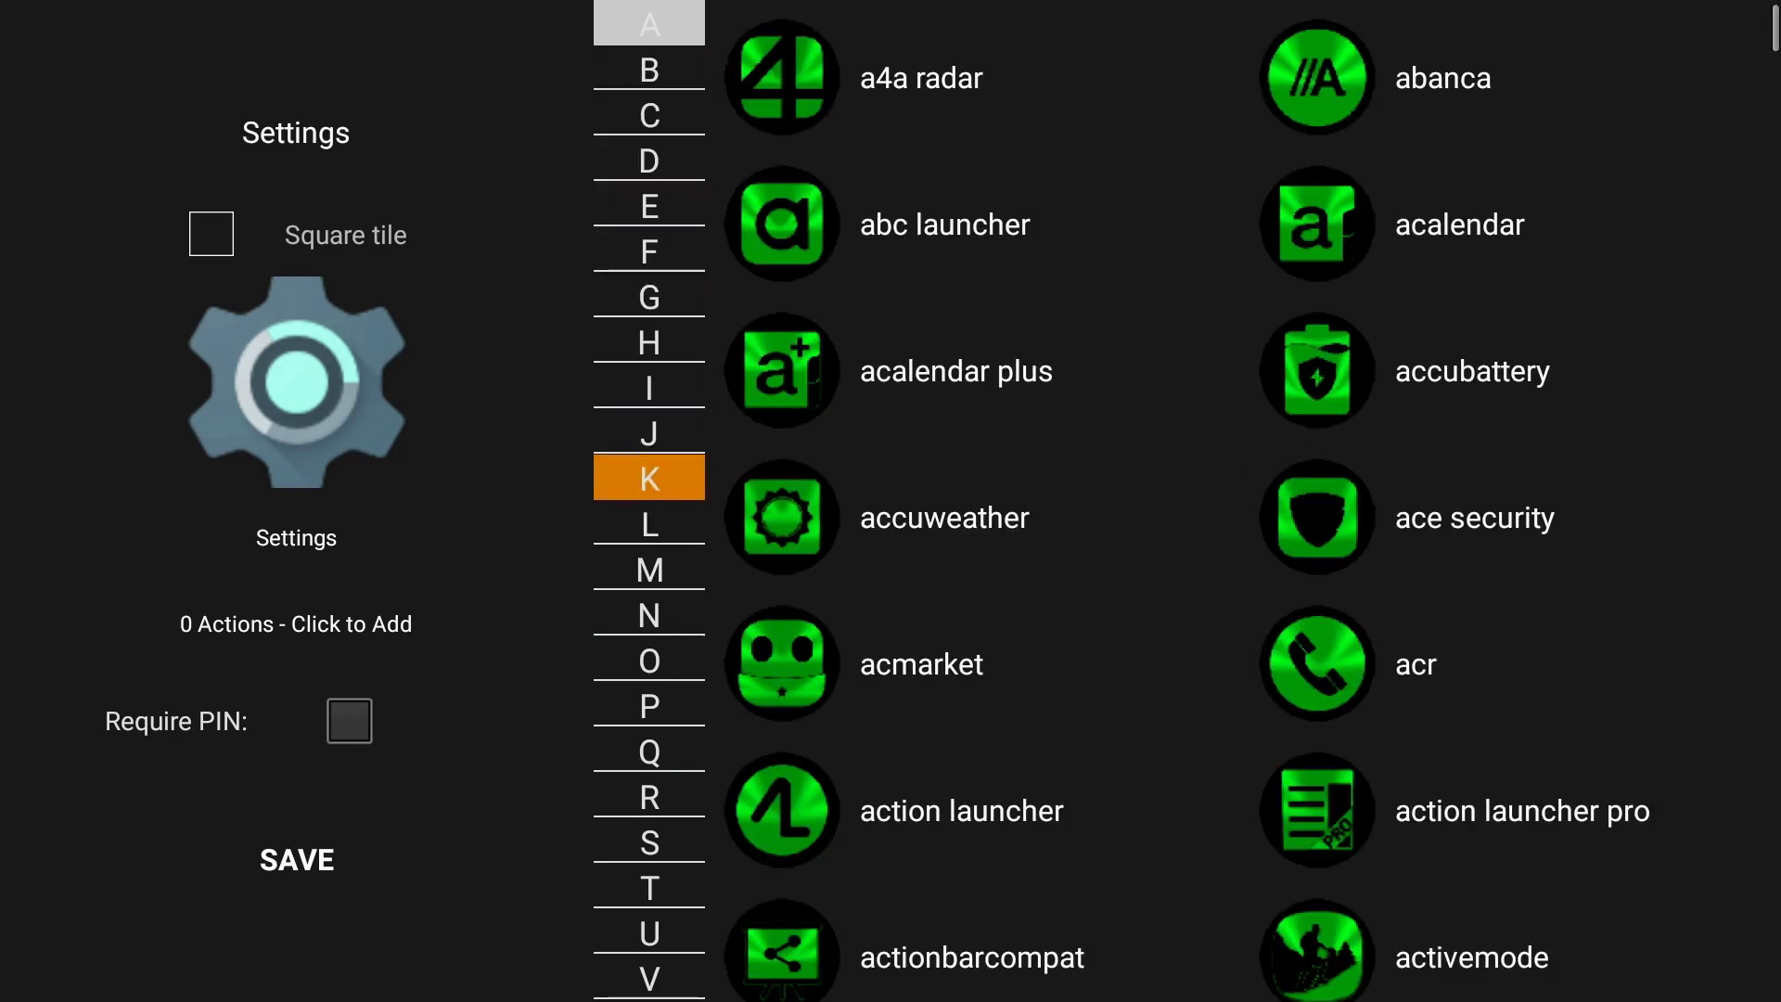
key("Return")
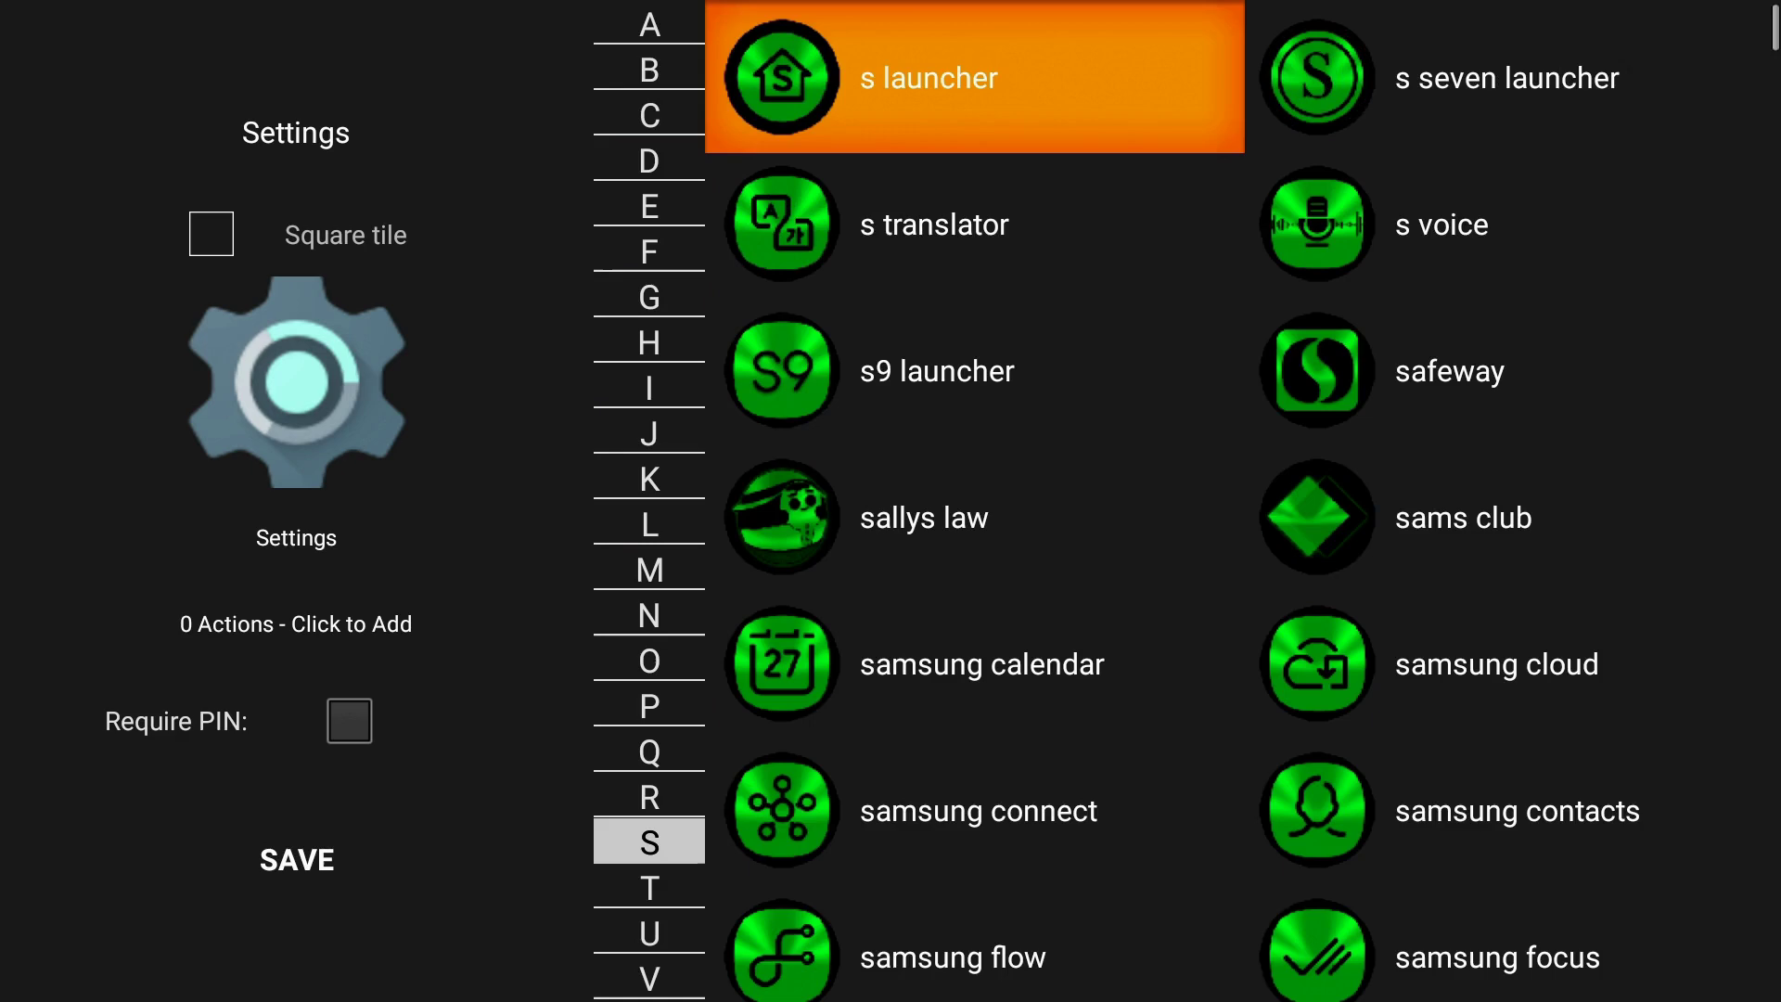
key("Down")
key("Down")
key("Down")
key("Down")
key("Down")
key("Down")
key("Down")
key("Down")
key("Down")
key("Down")
key("Down")
key("Down")
key("Down")
key("Down")
key("Down")
key("Down")
key("Down")
key("Down")
key("Down")
key("Down")
key("Down")
key("Down")
key("Down")
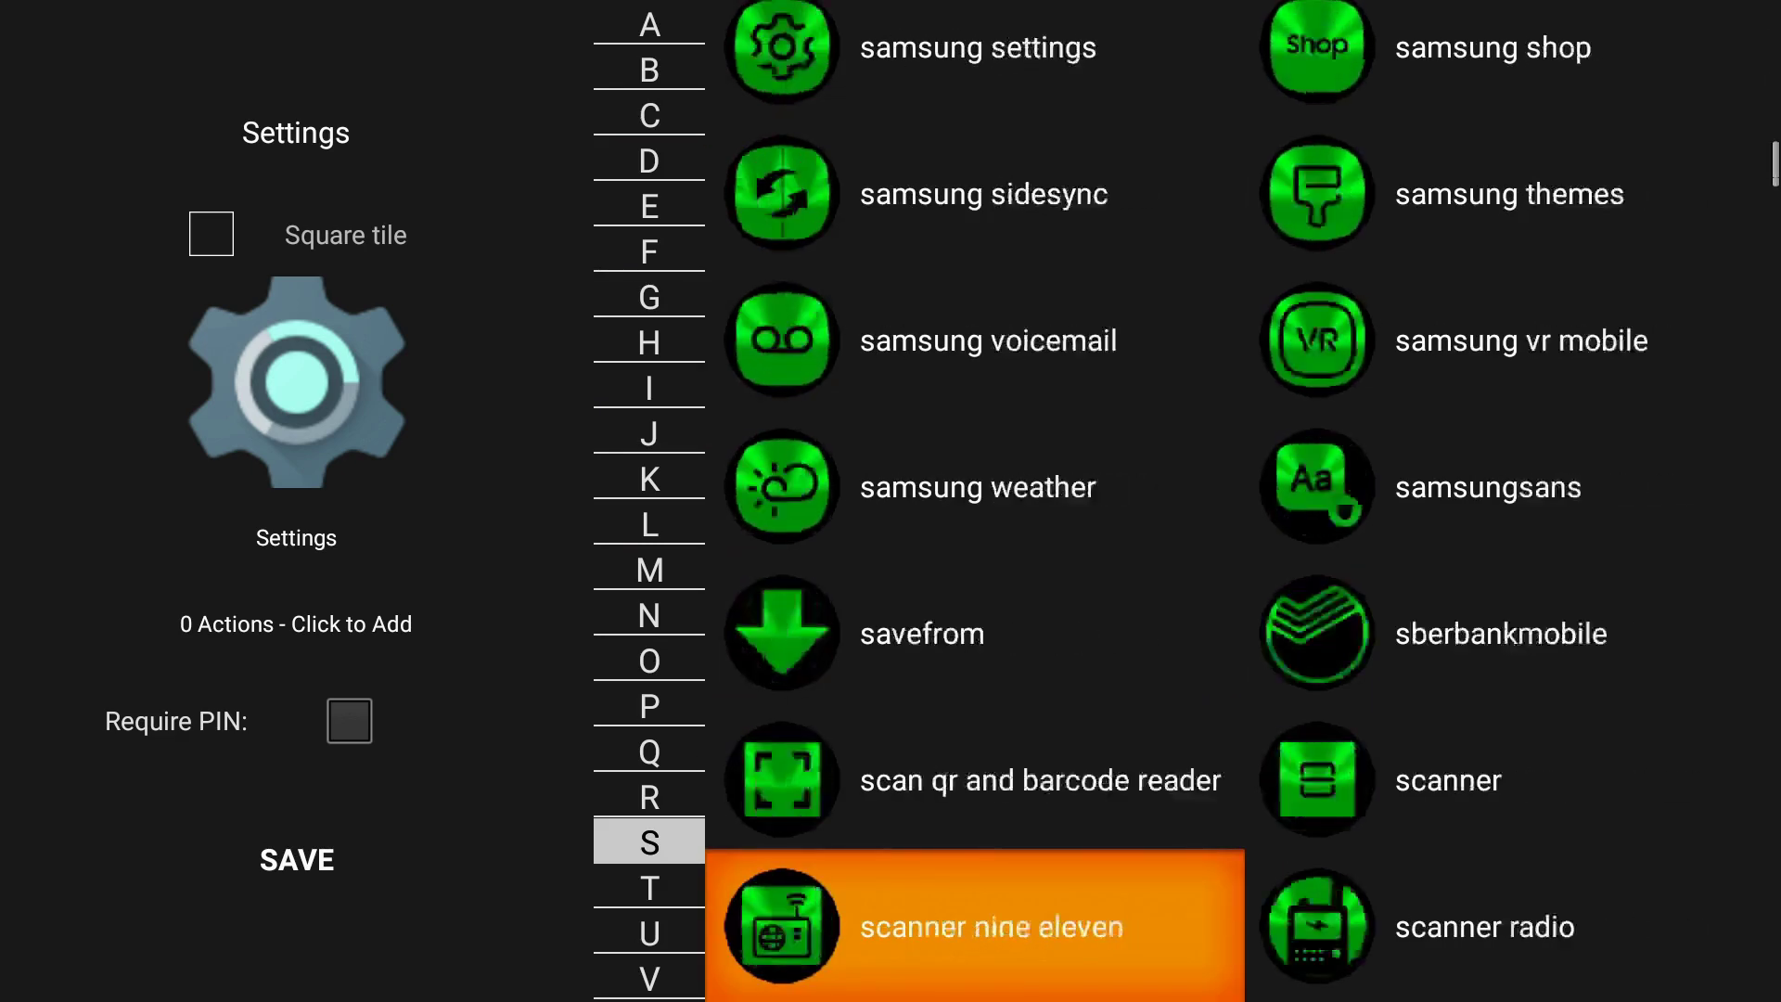
key("Down")
key("Down")
key("Down")
key("Down")
key("Down")
key("Down")
key("Down")
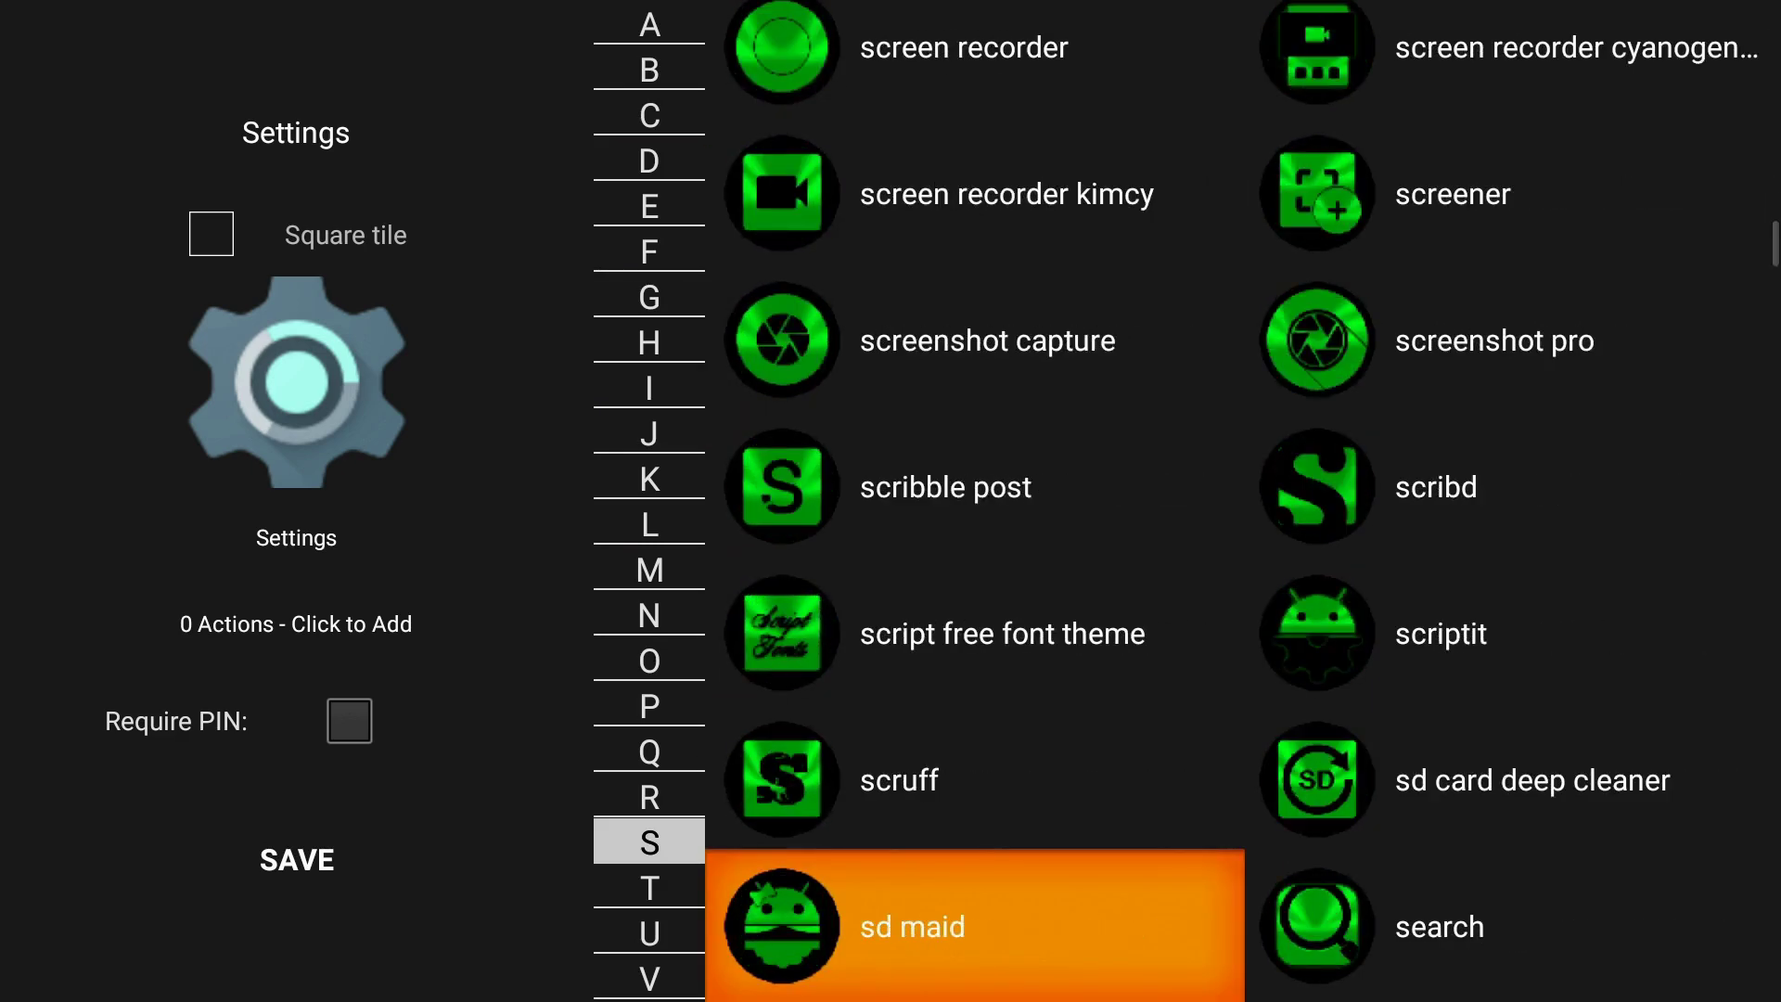
key("Down")
key("Down")
key("Down")
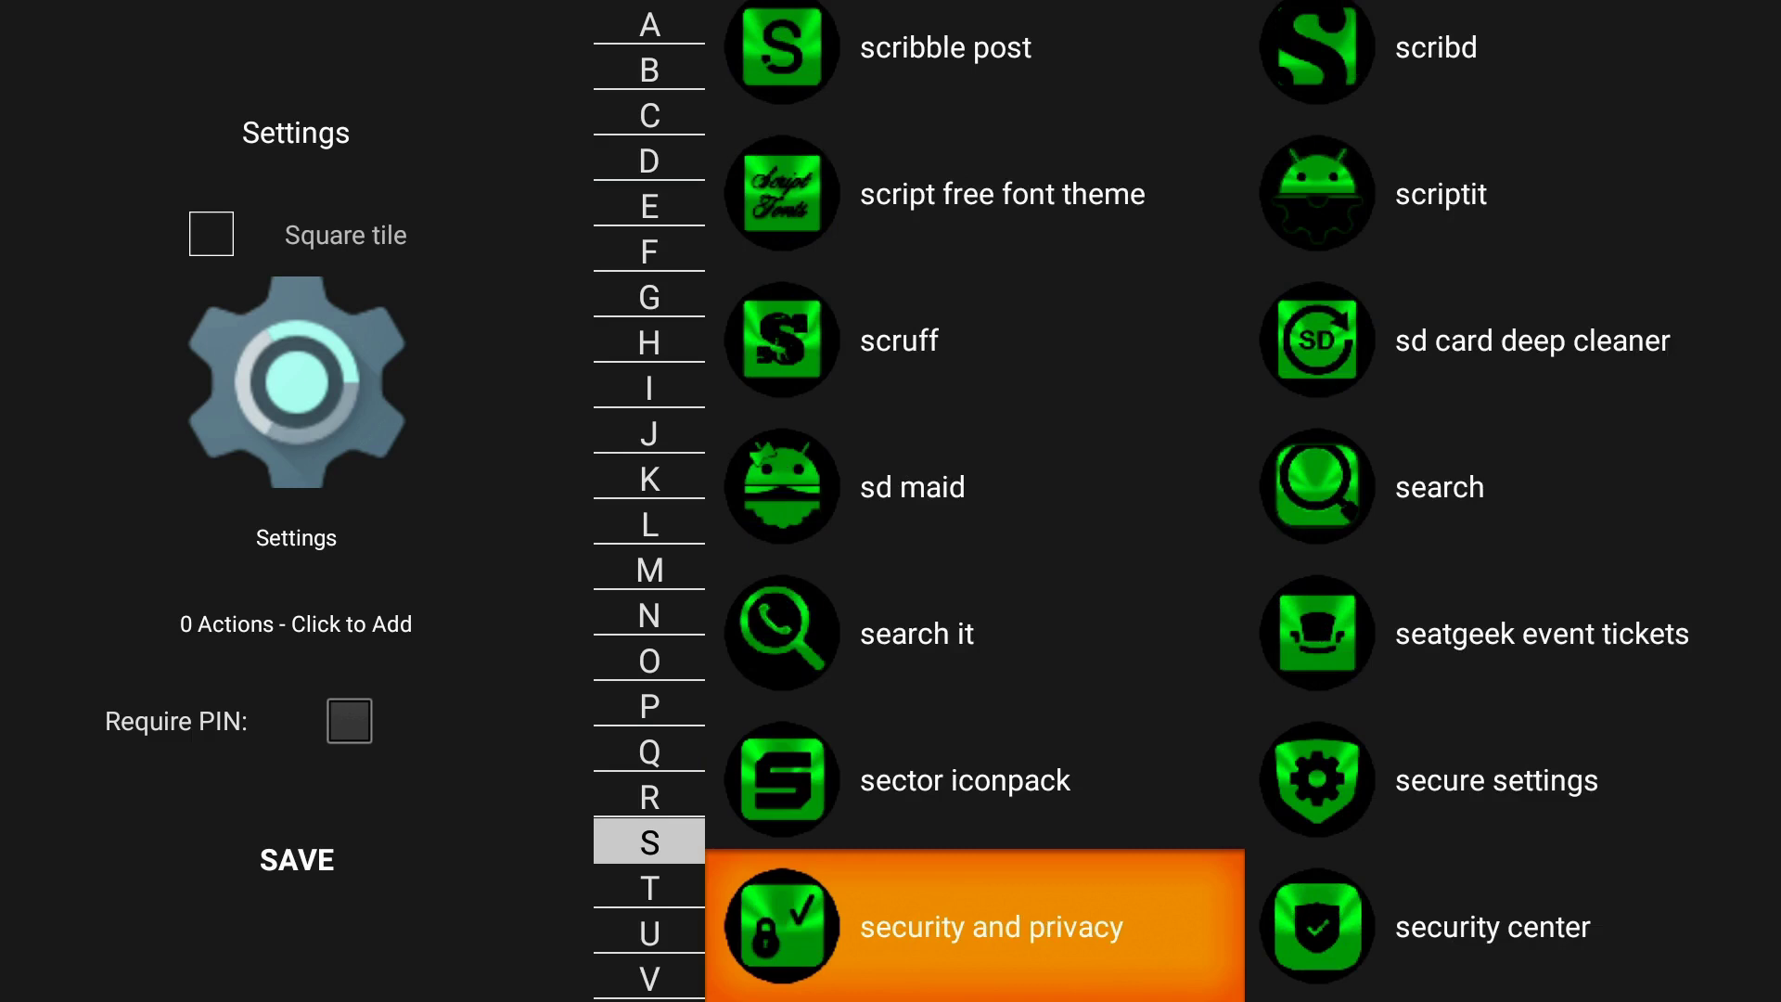
key("Down")
key("Down")
key("Down")
key("Down")
key("Down")
key("Down")
key("Down")
key("Down")
key("Down")
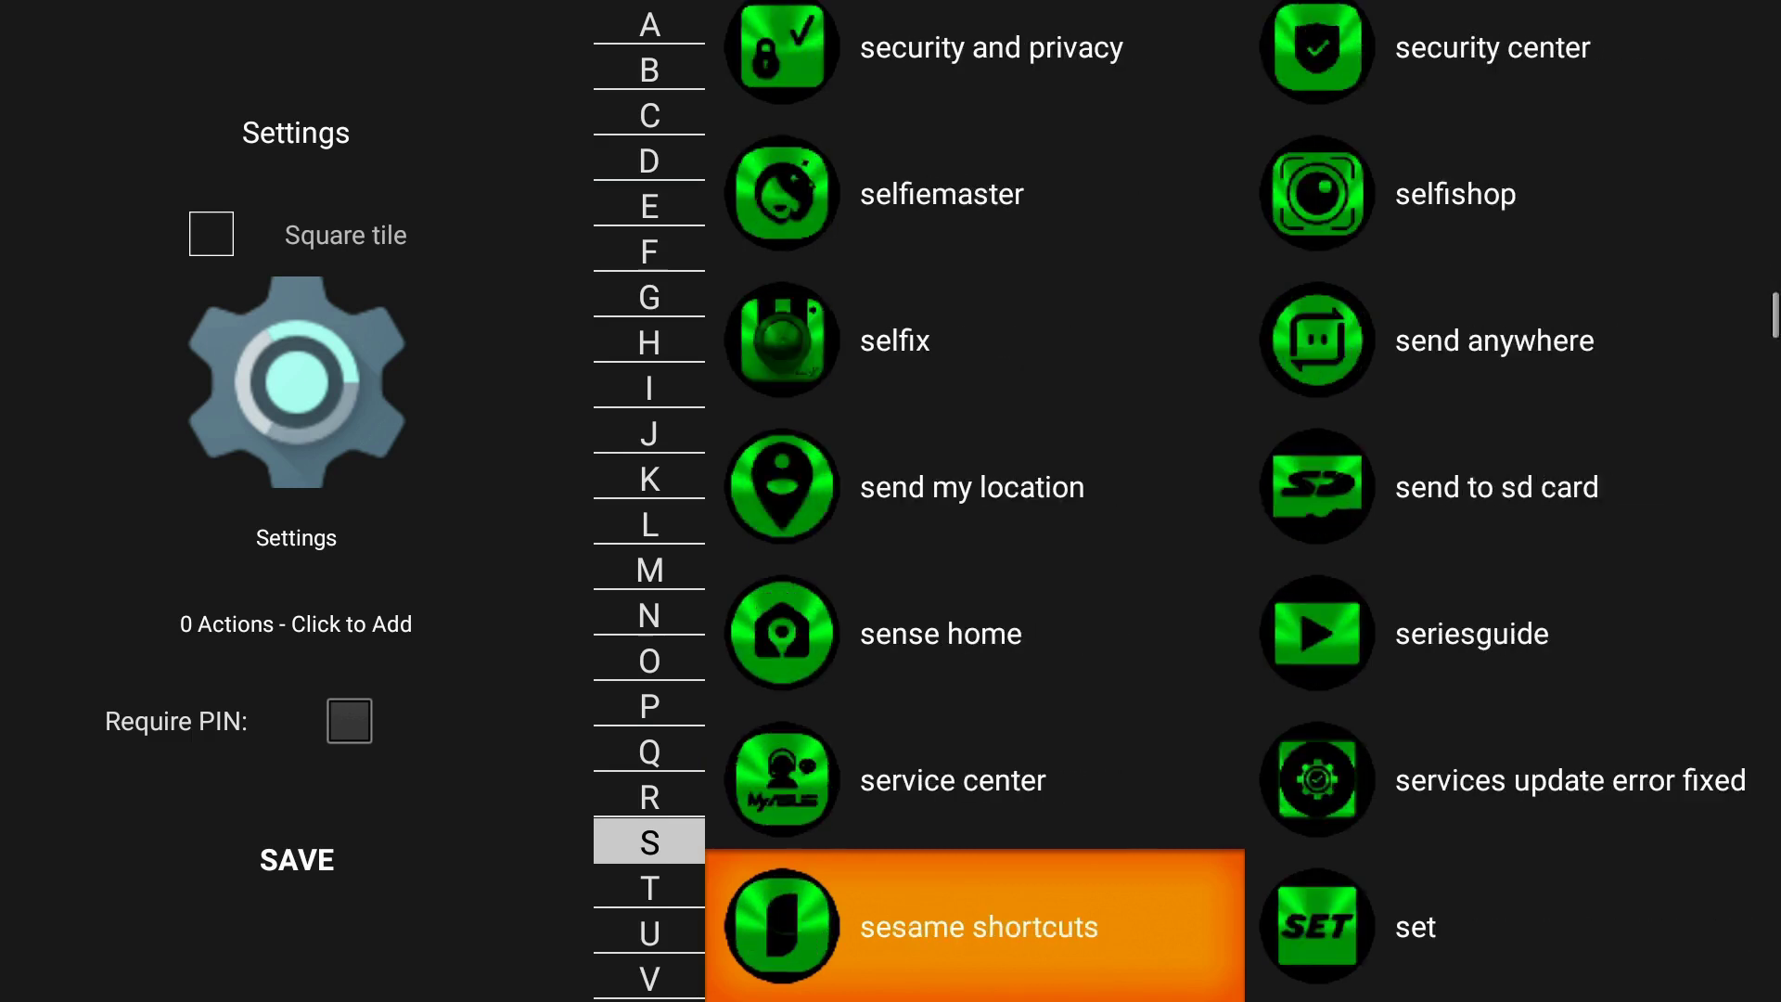
key("Up")
key("Up")
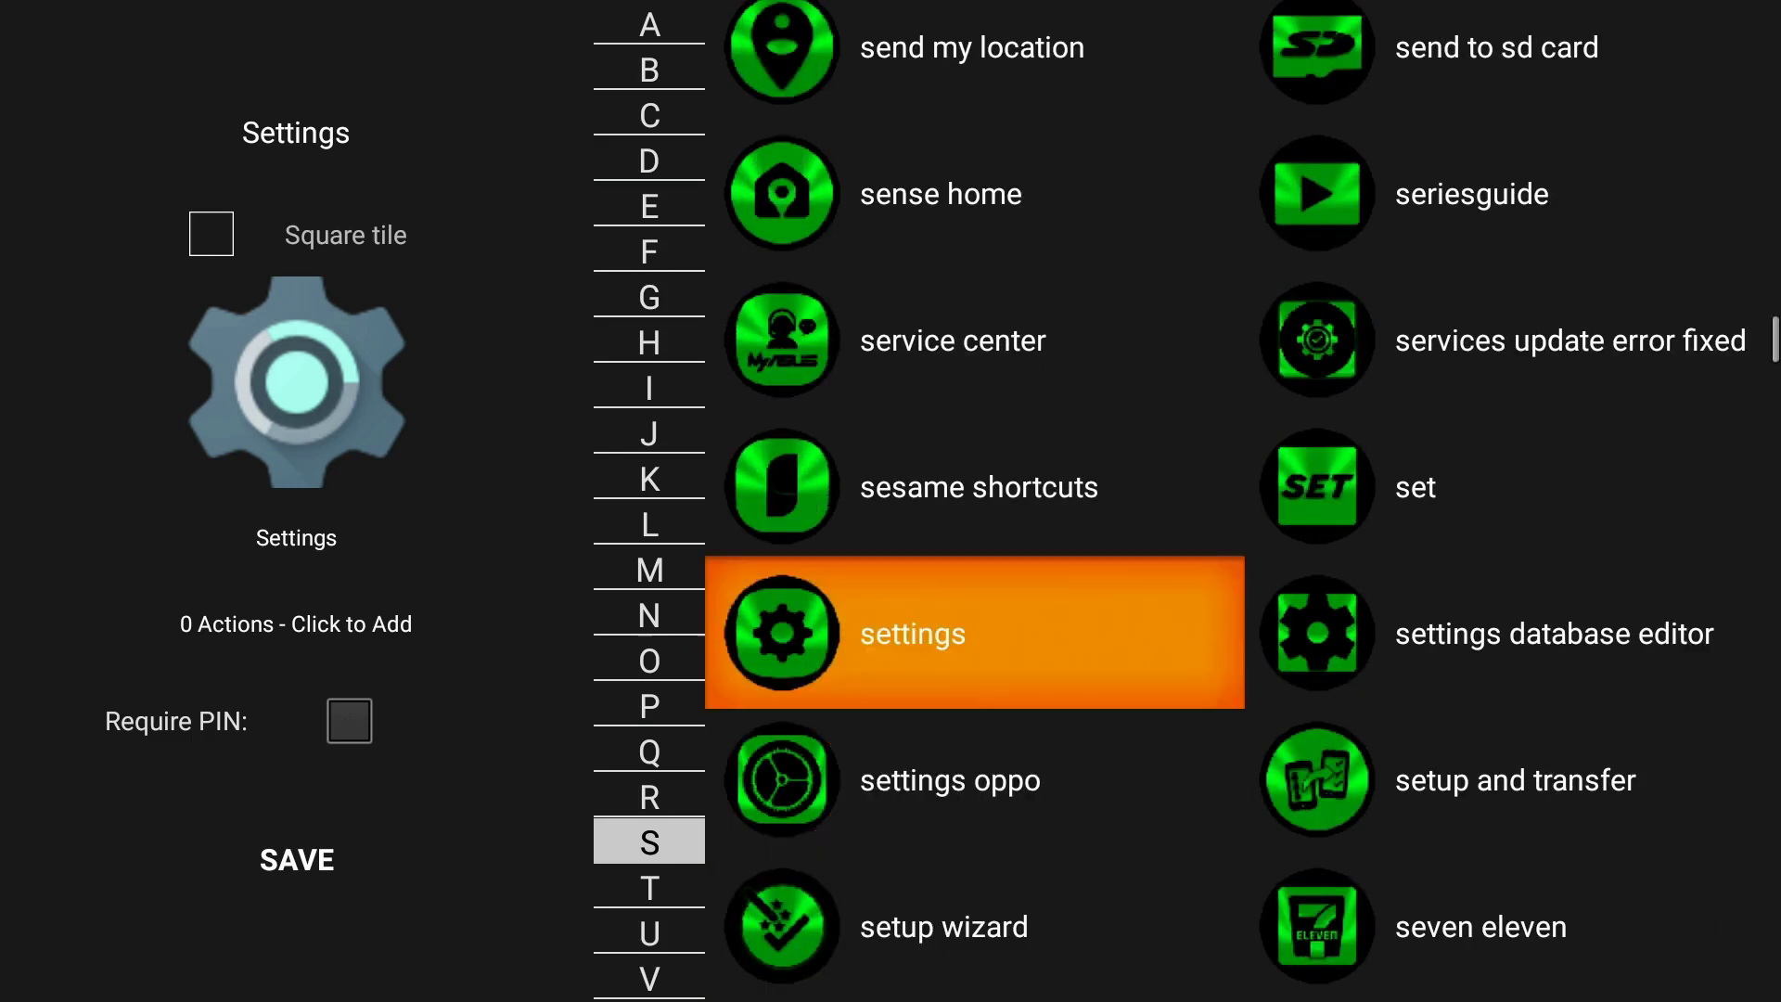
key("Right")
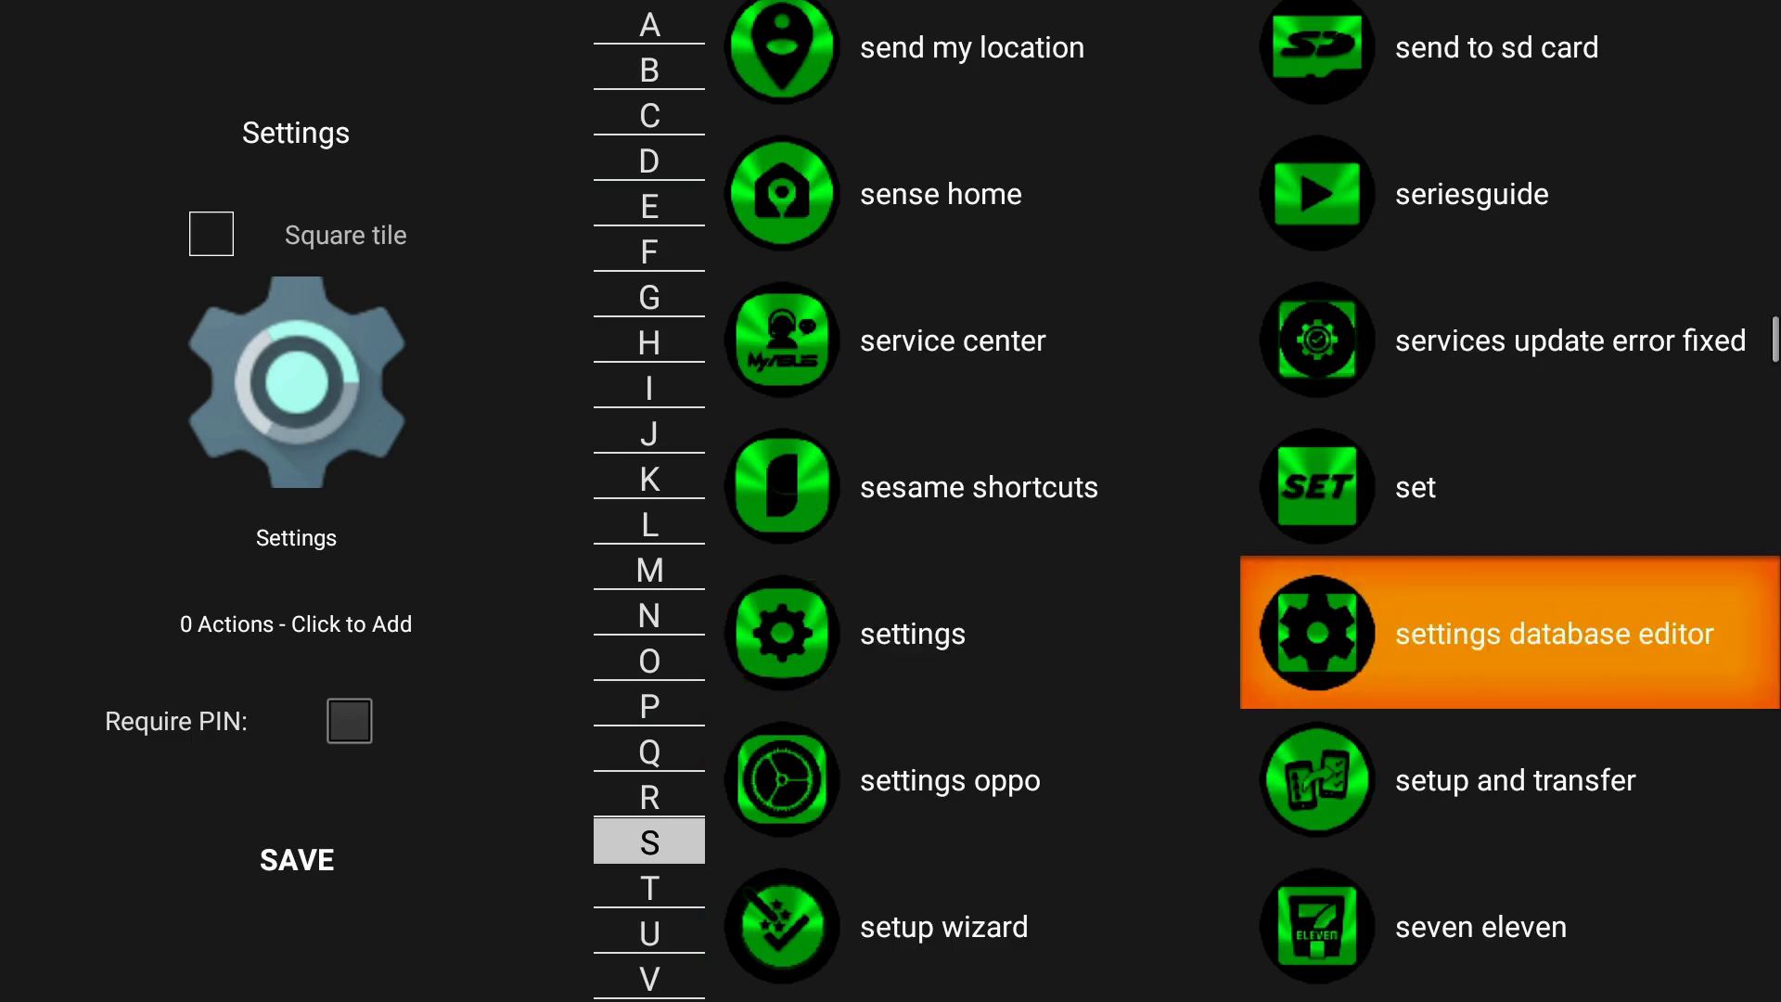
key("Return")
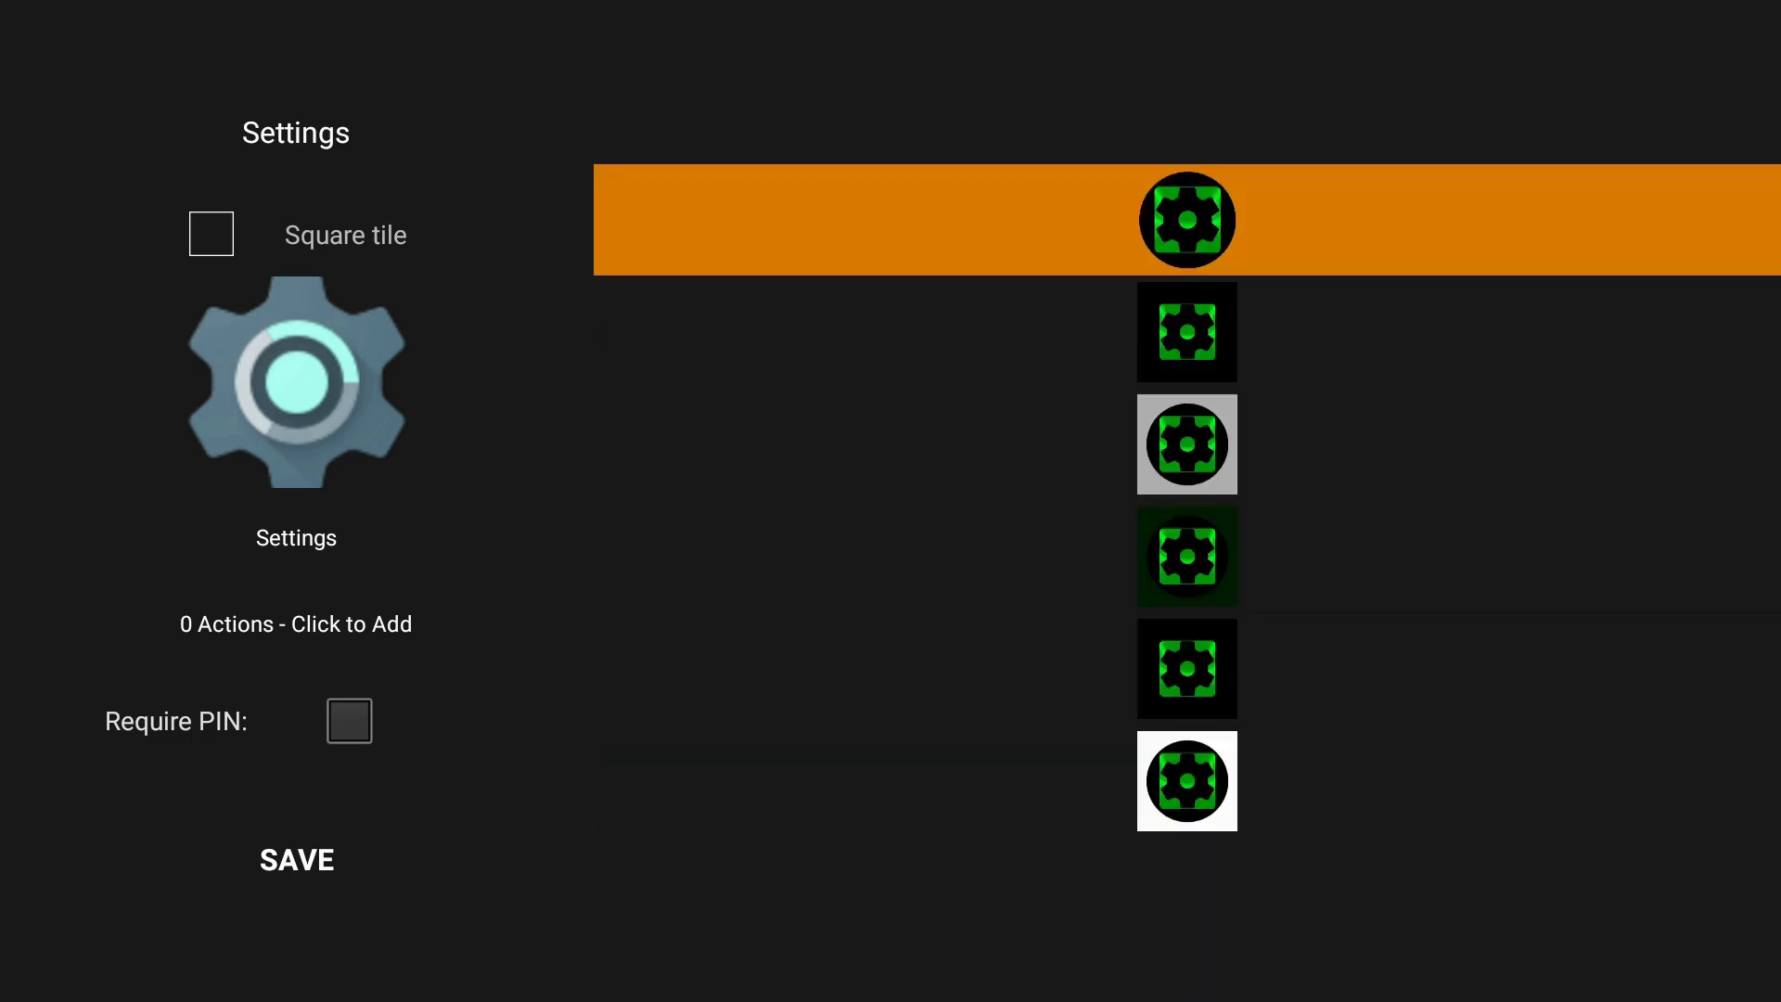
key("Return")
key("Down")
key("Down")
key("Down")
key("Down")
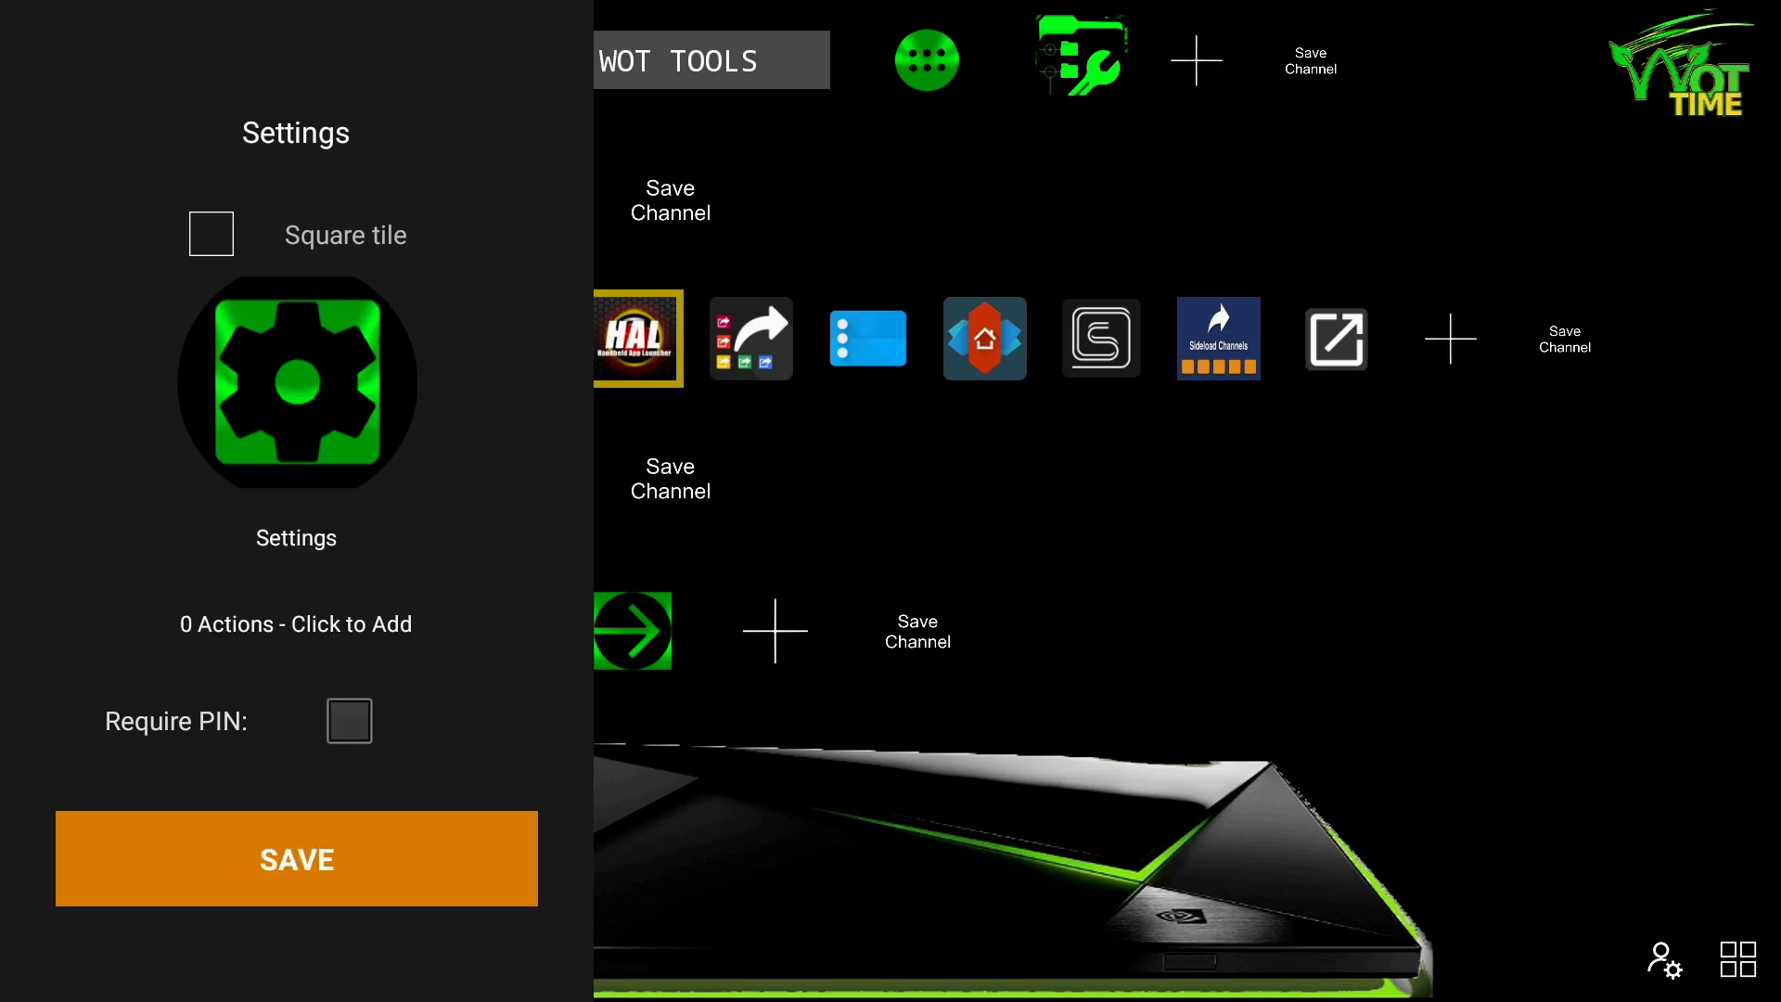
Save the green gear tile, then choose Edit row on the settings row with the logo selected.
key("Return")
key("Down")
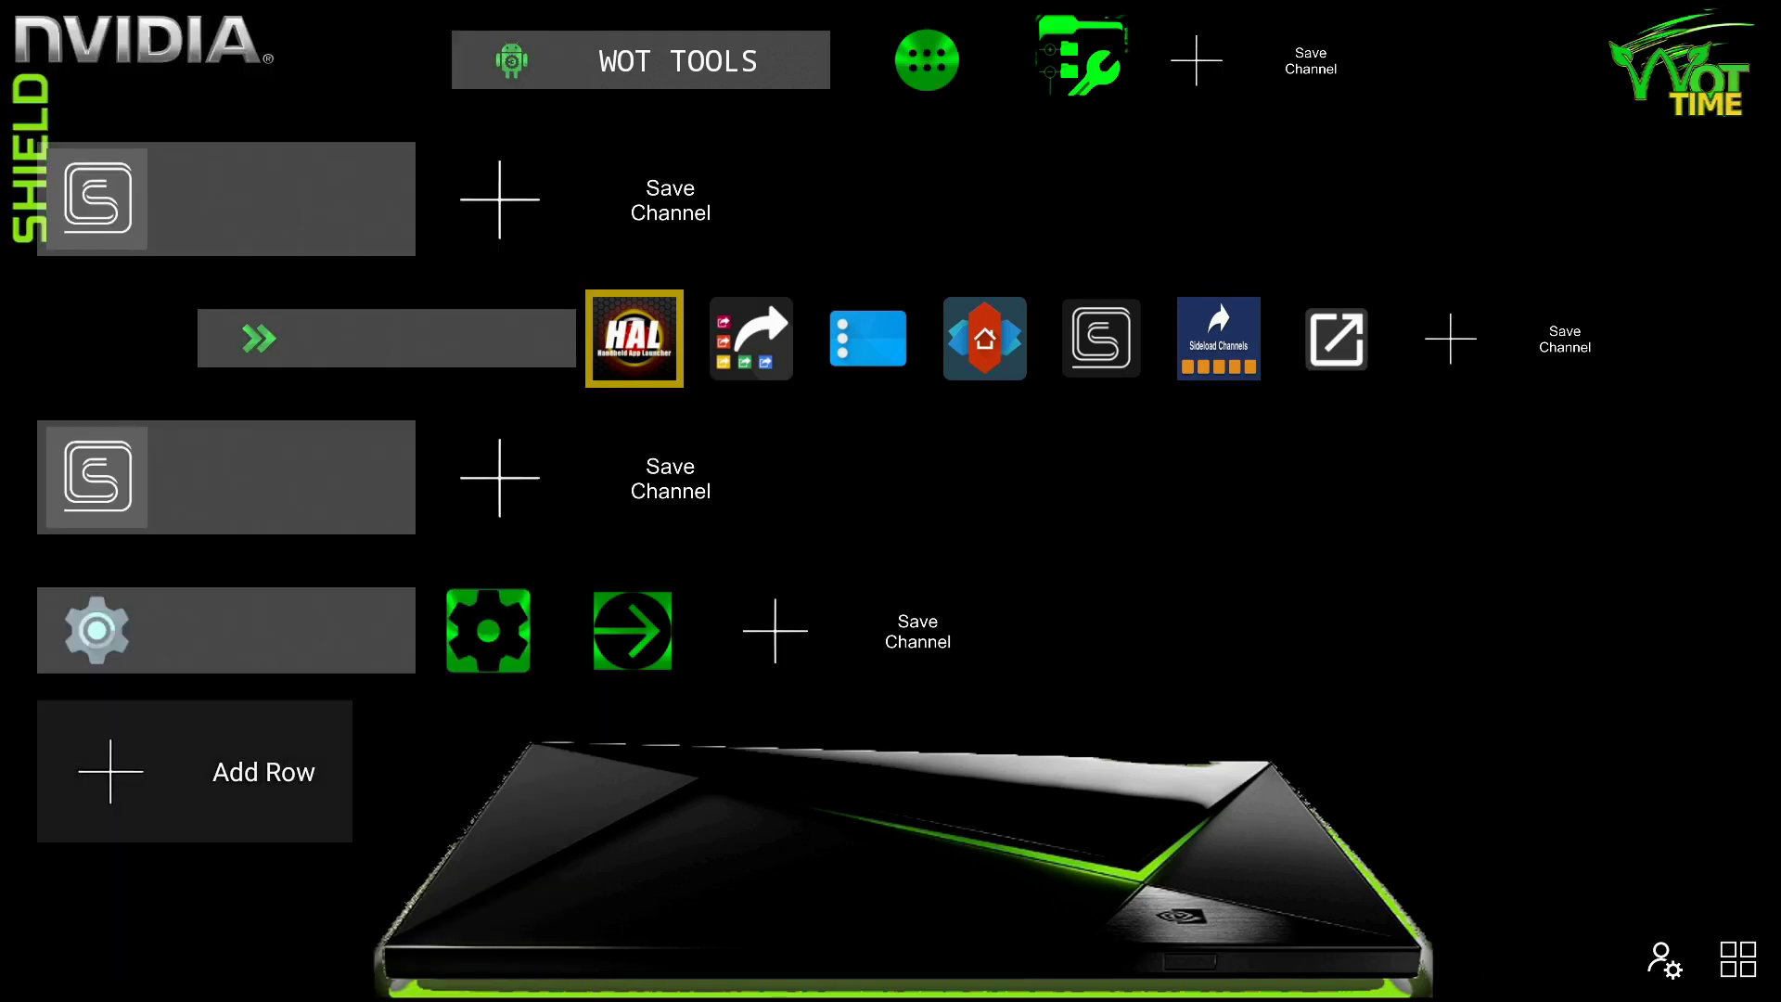
key("Up")
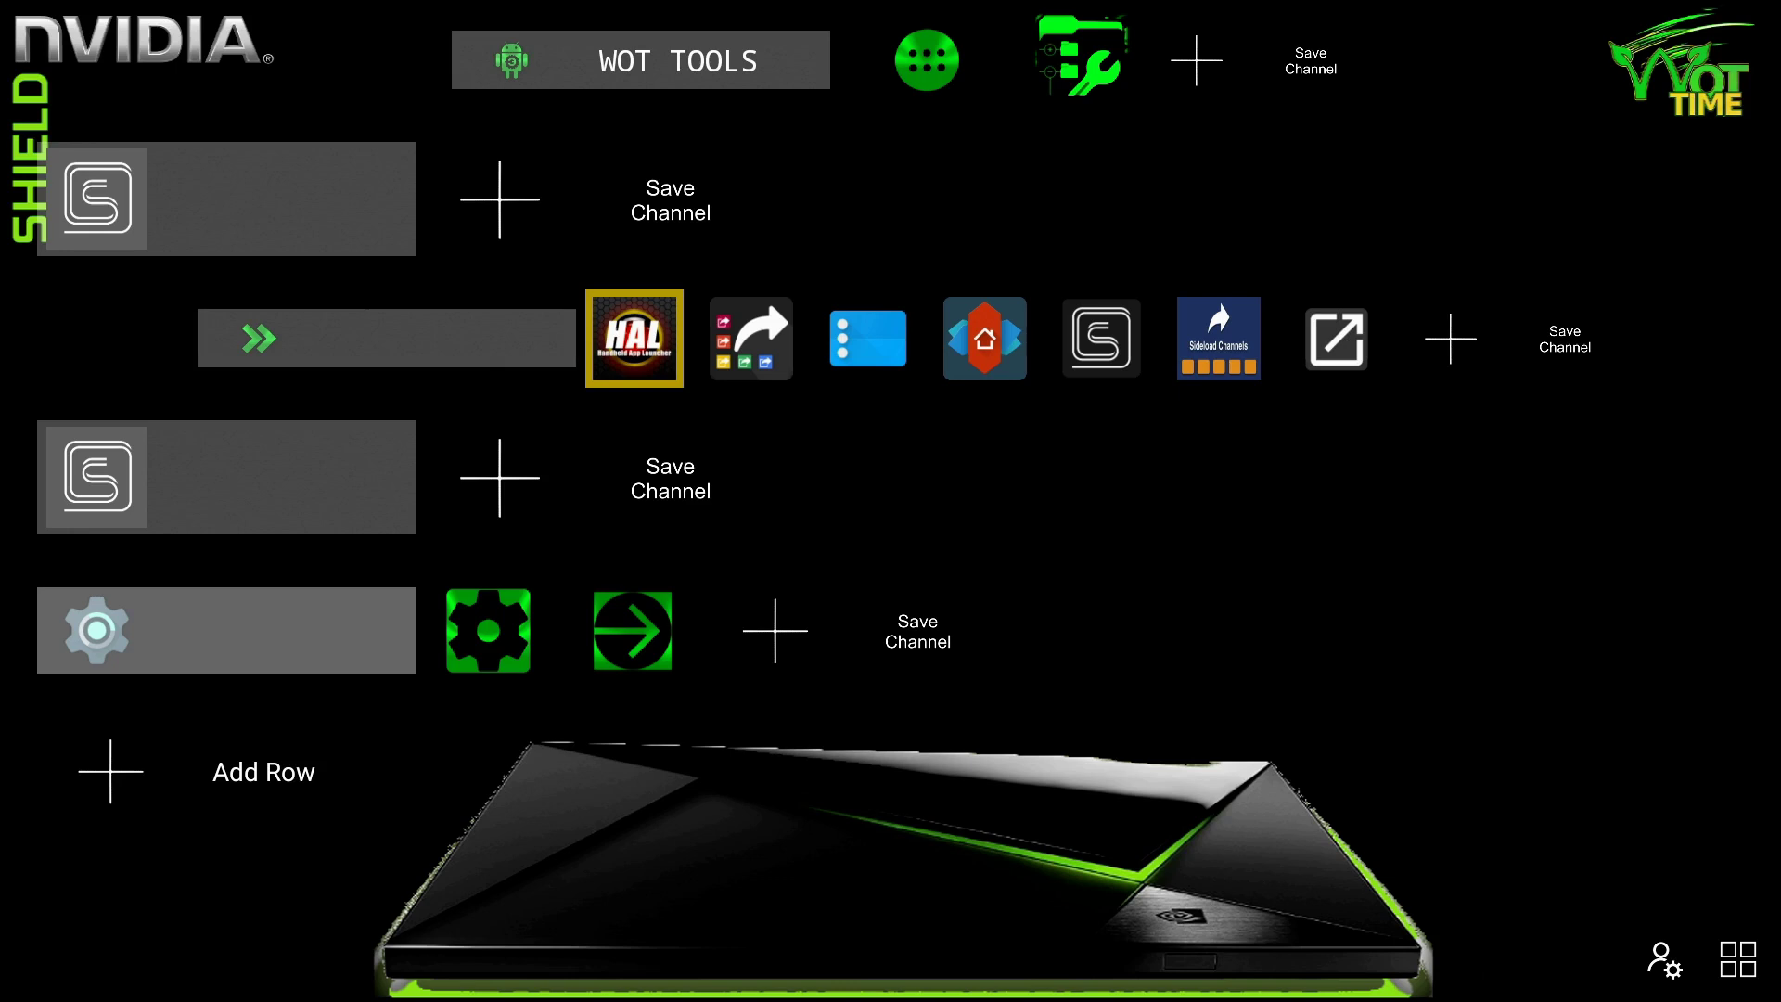
key("Return")
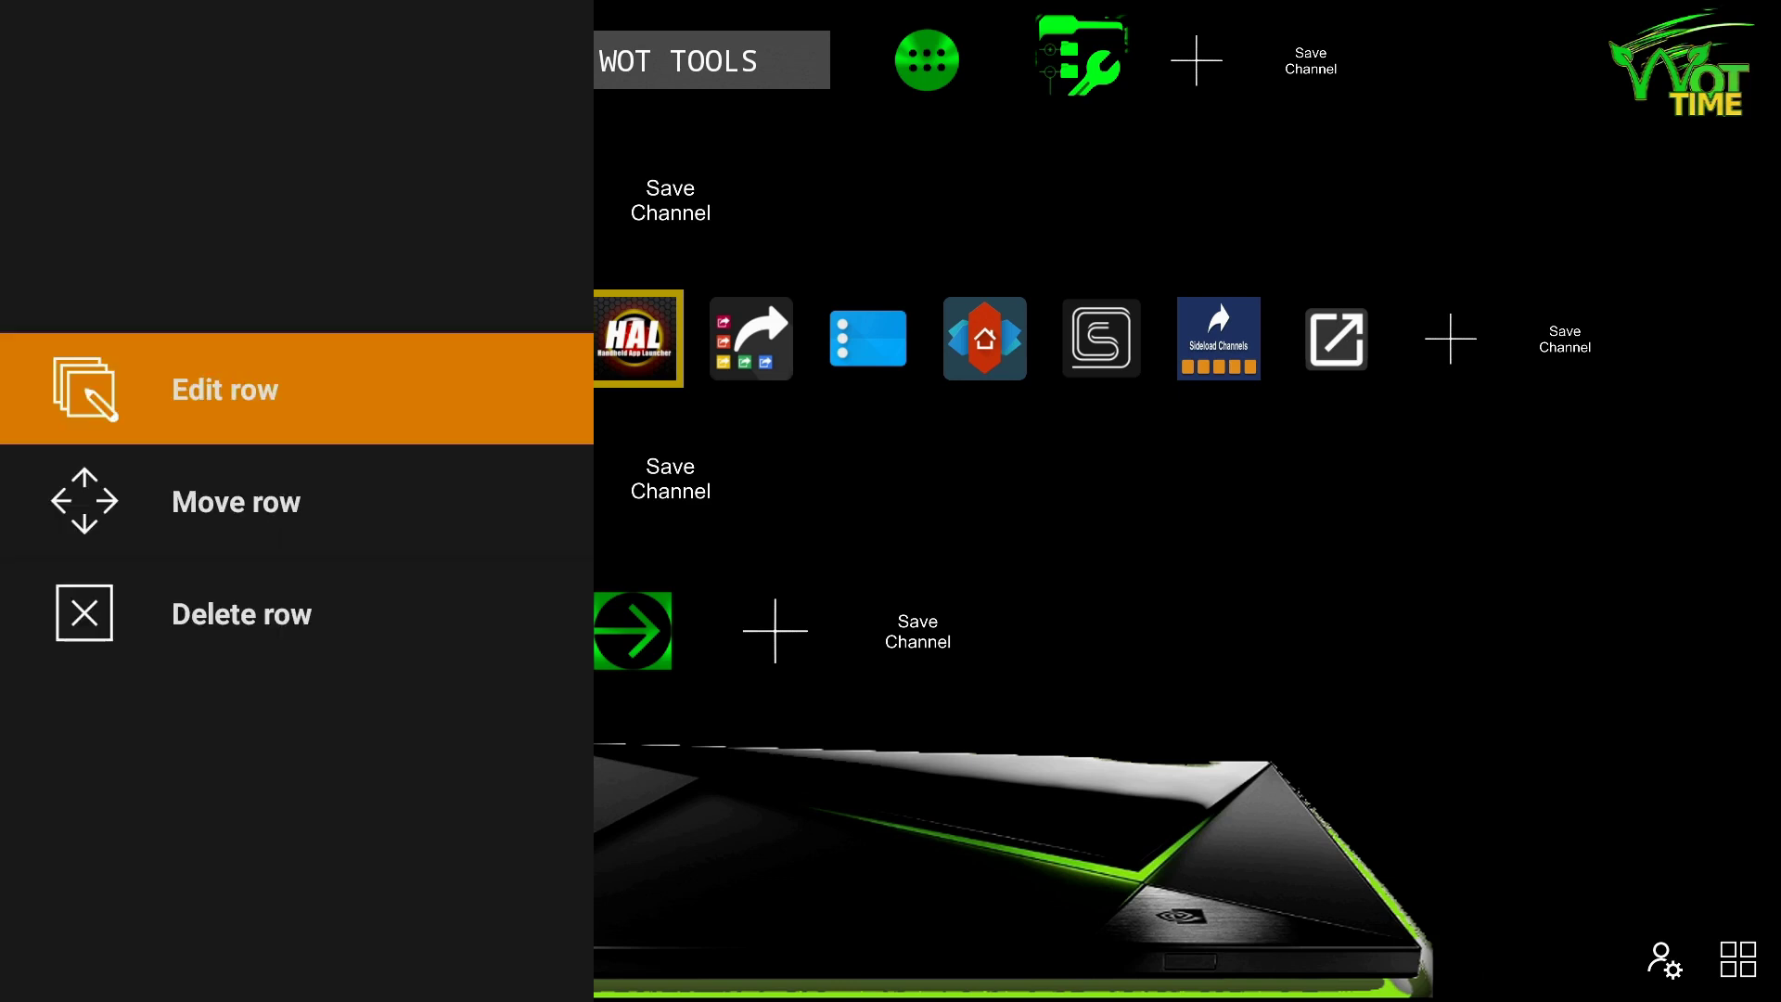
key("Return")
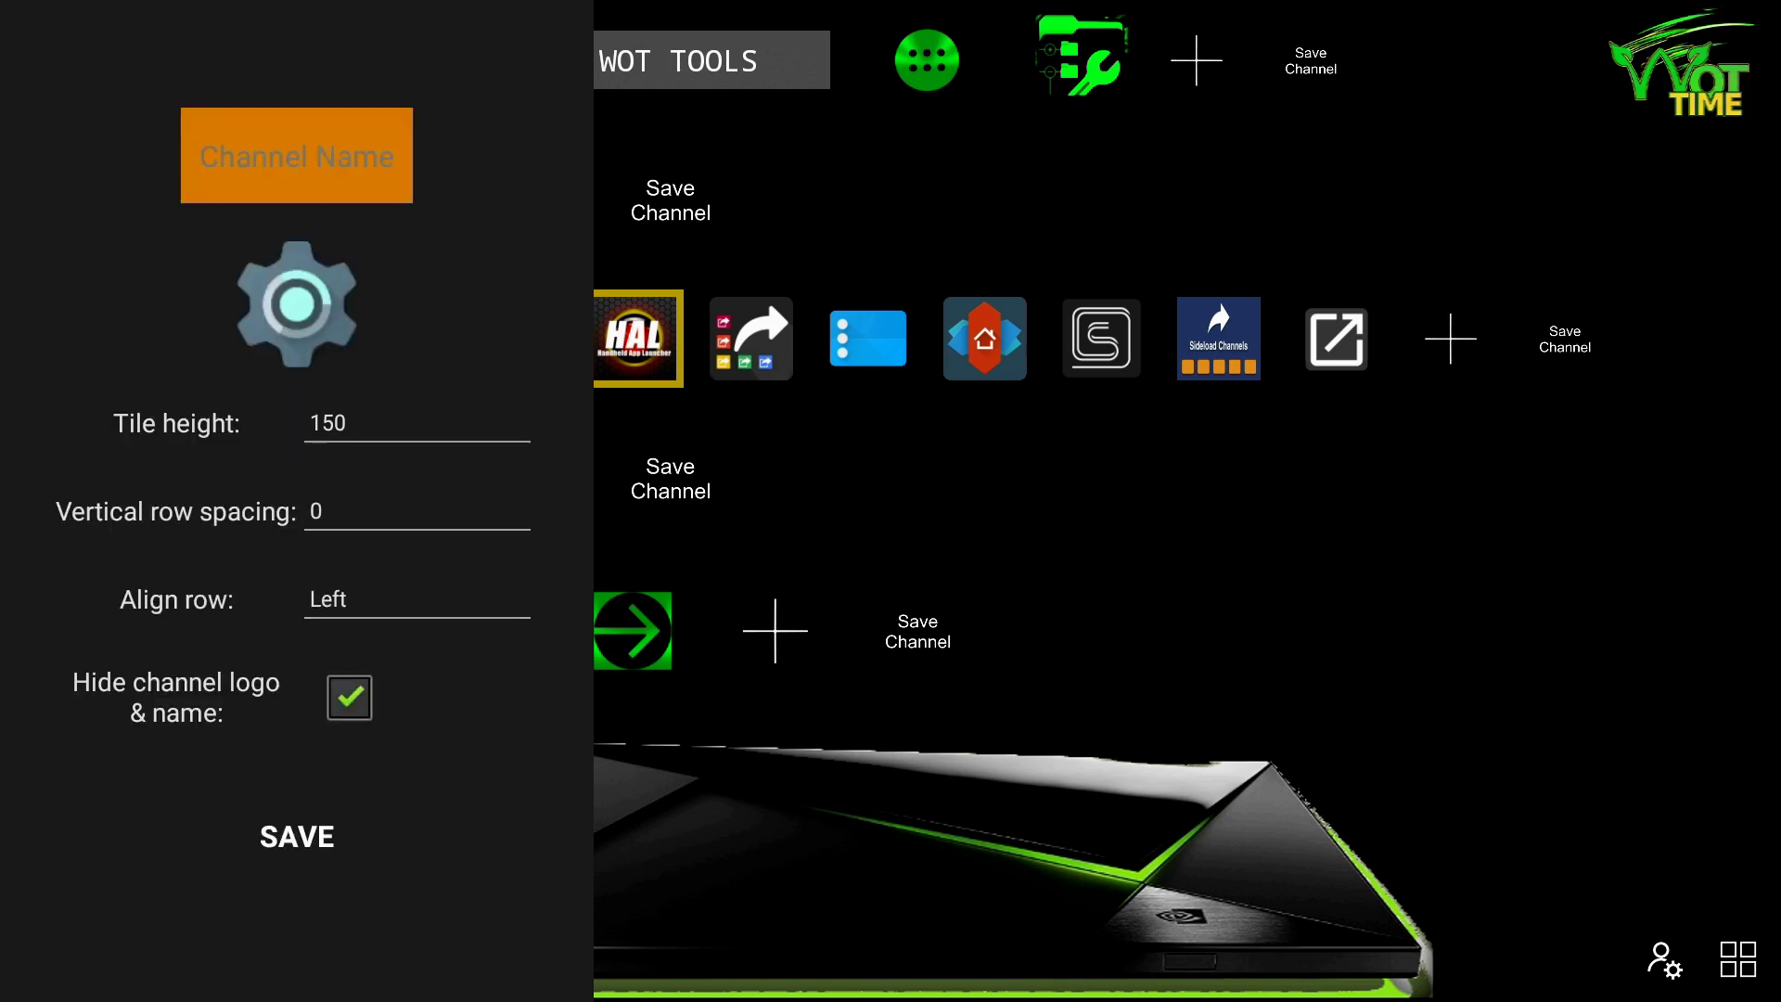
key("Down")
key("Down")
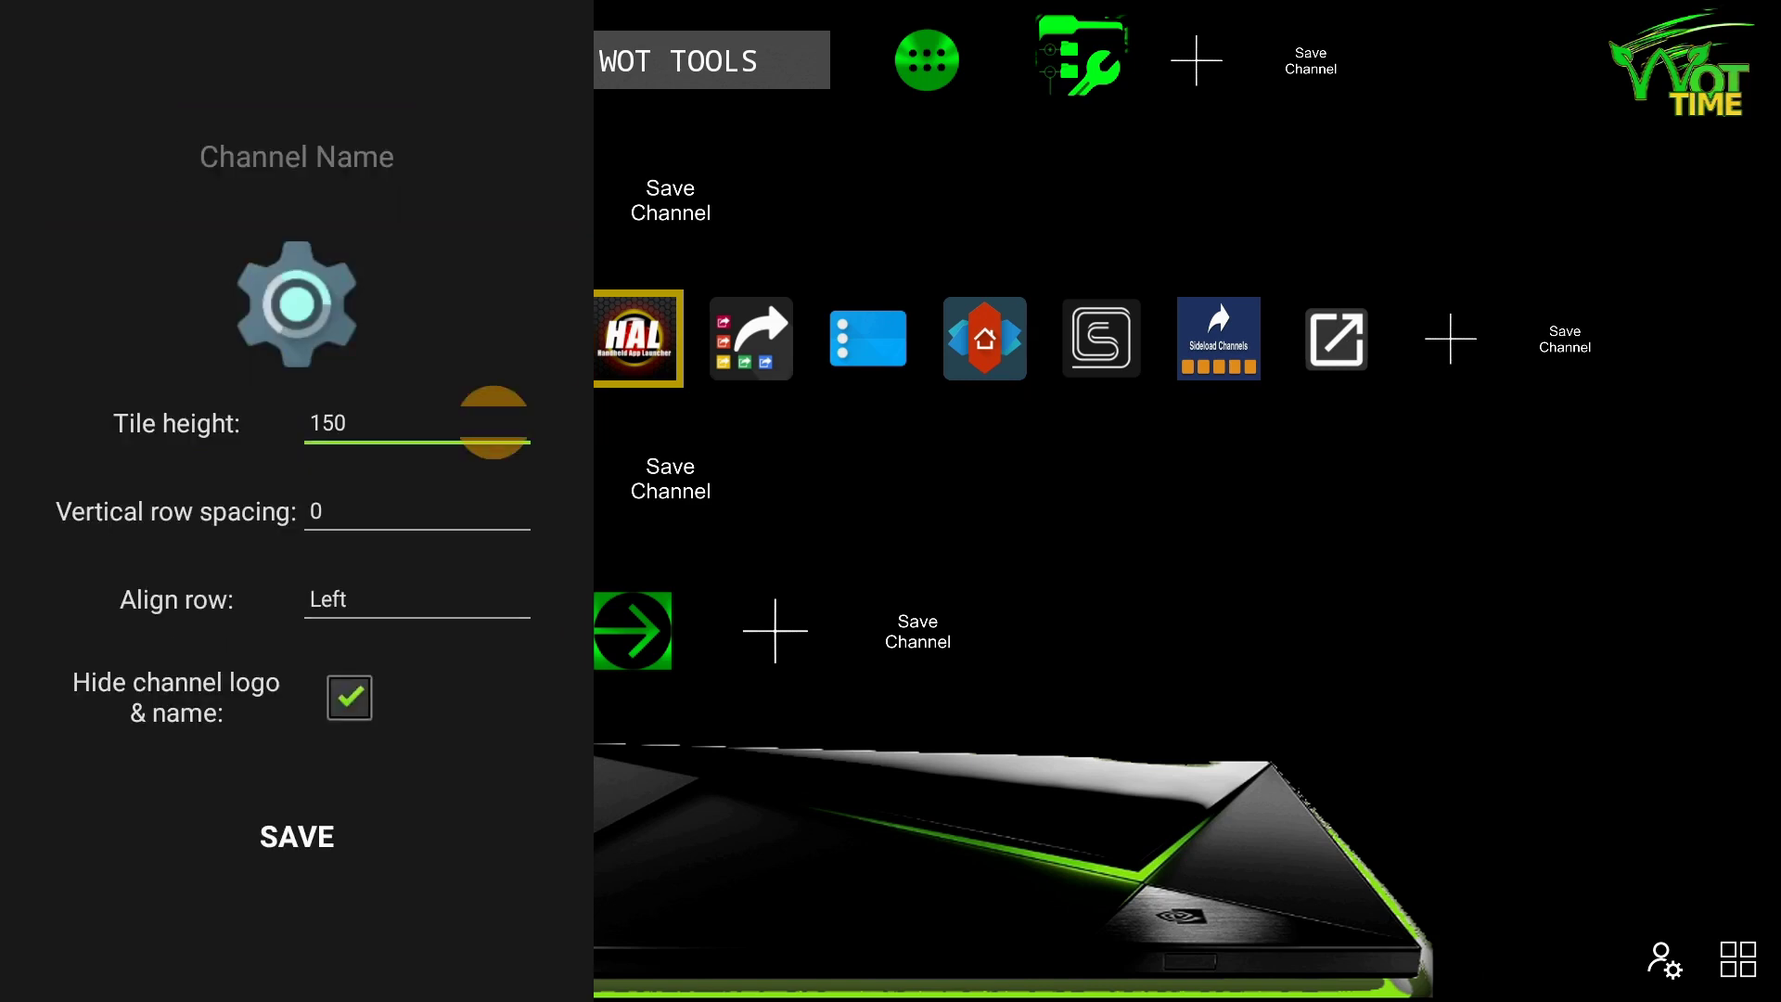
key("Up")
Choose Icon pack for the row logo and open the G.O IconPack.
key("Return")
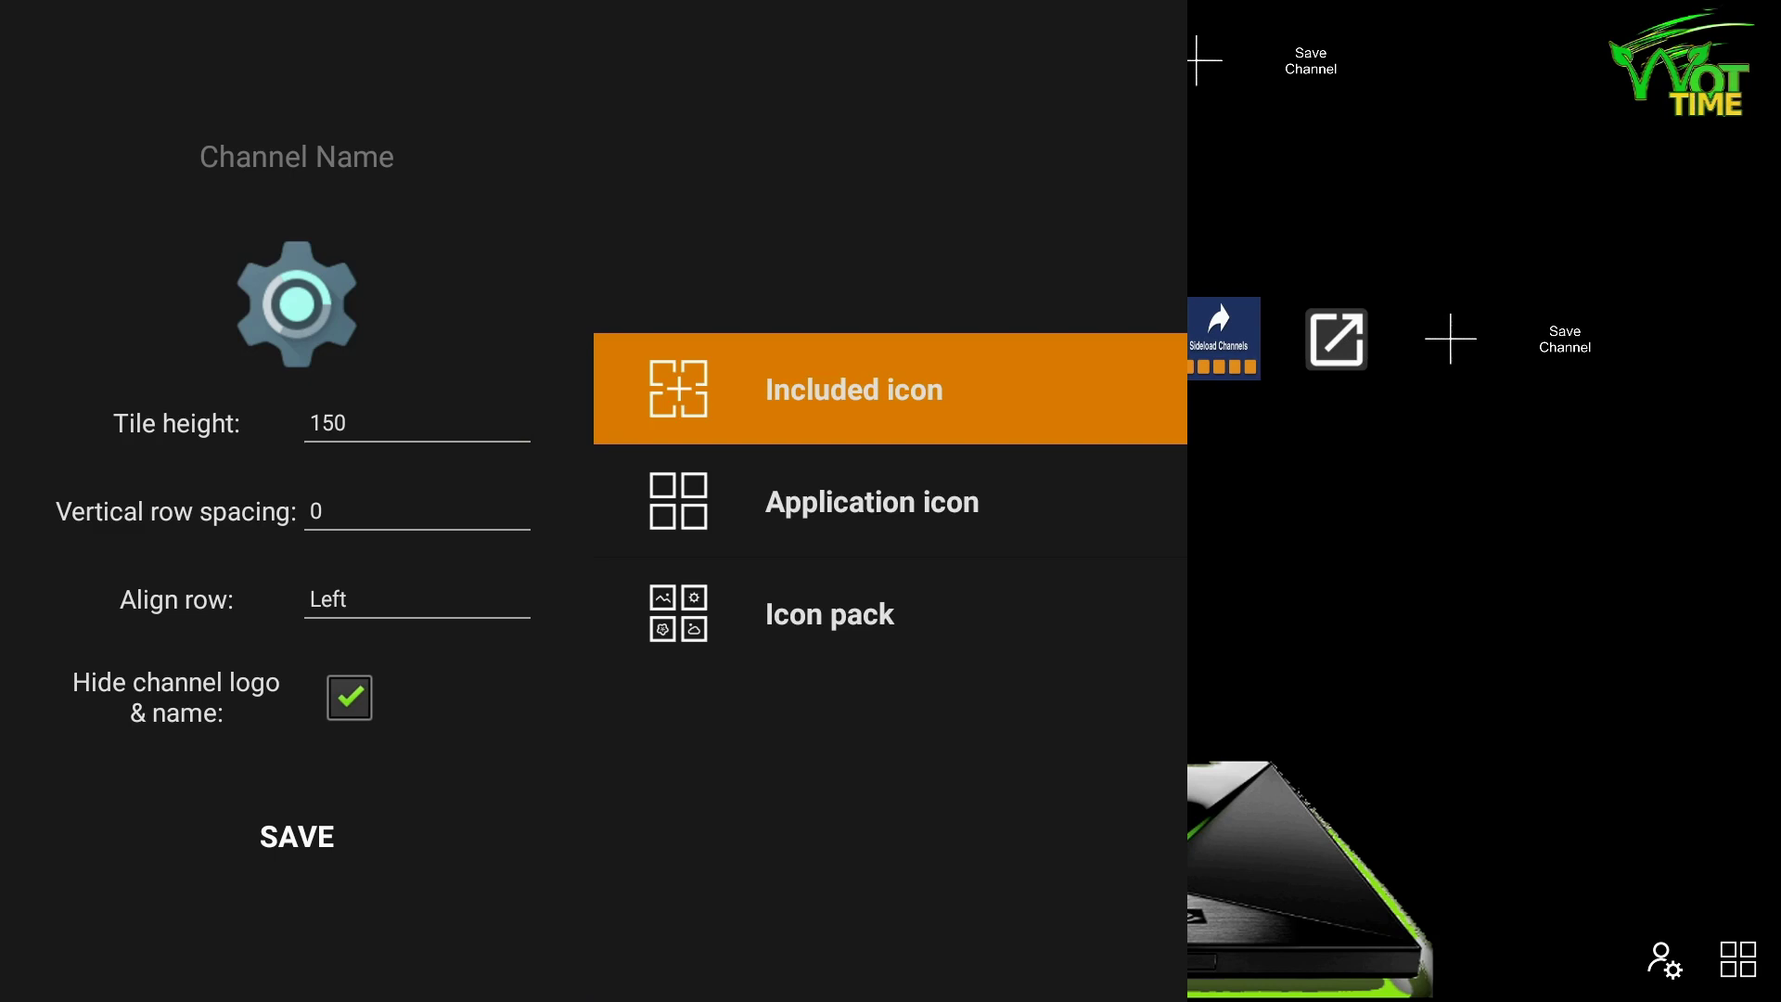
key("Down")
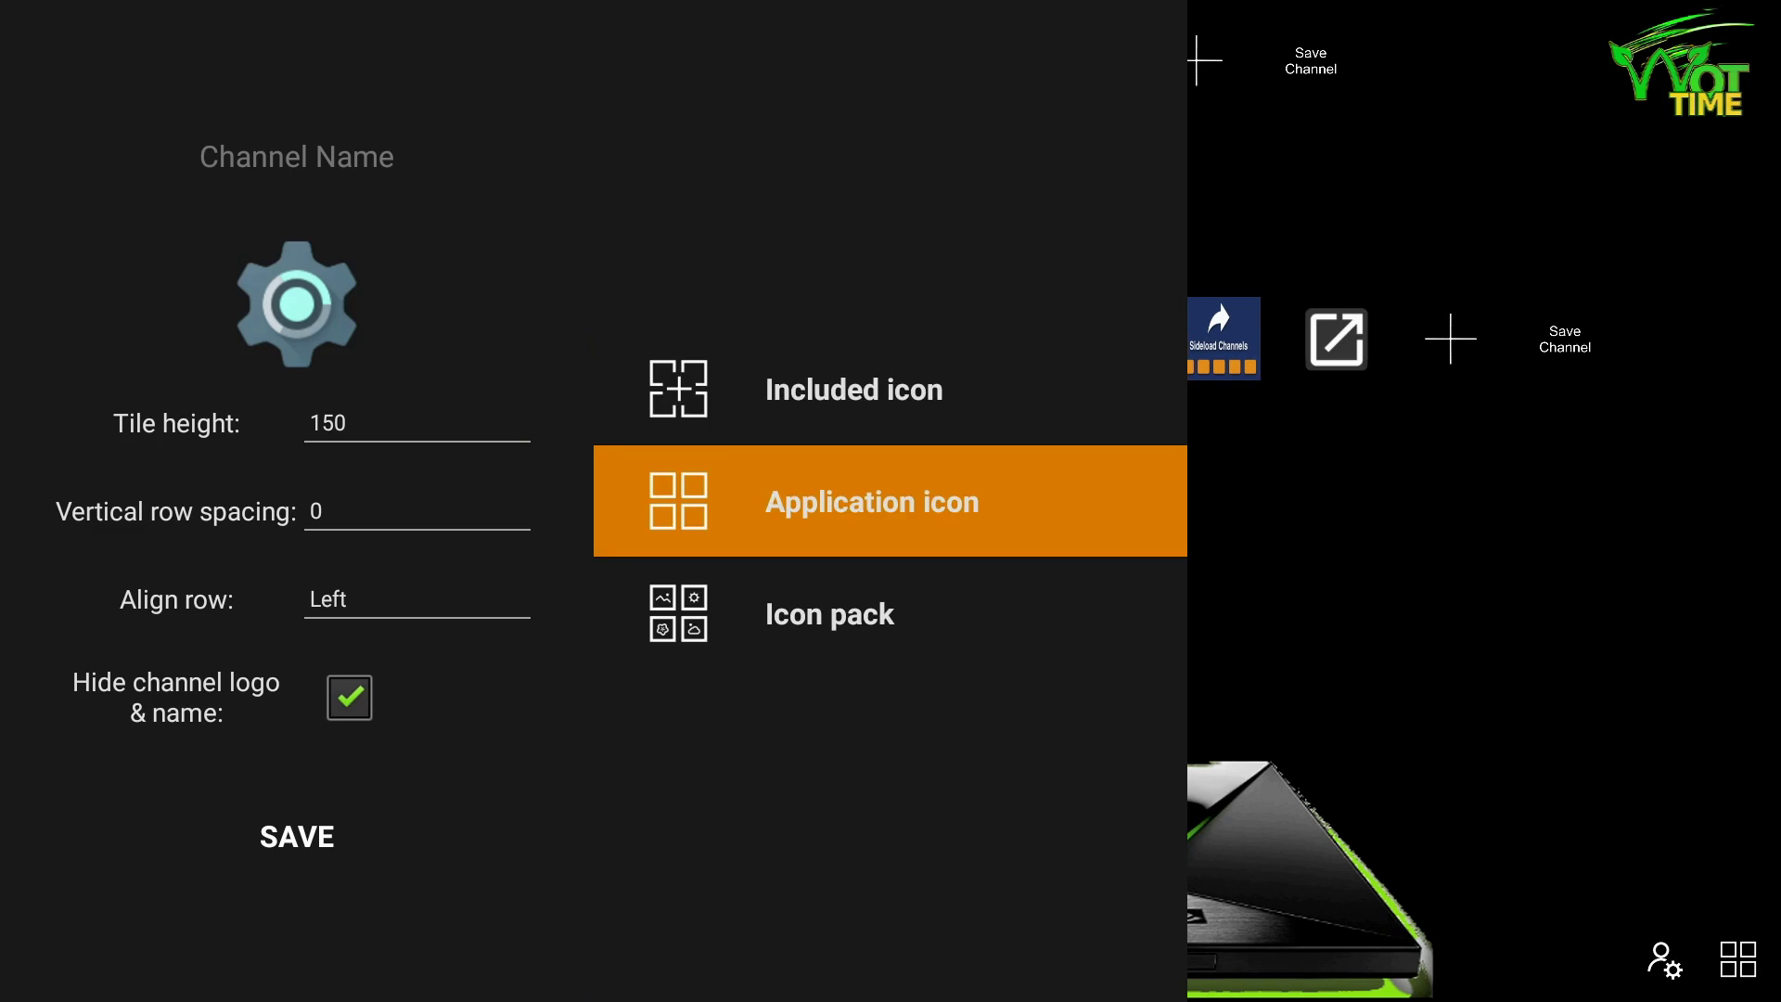
key("Down")
key("Return")
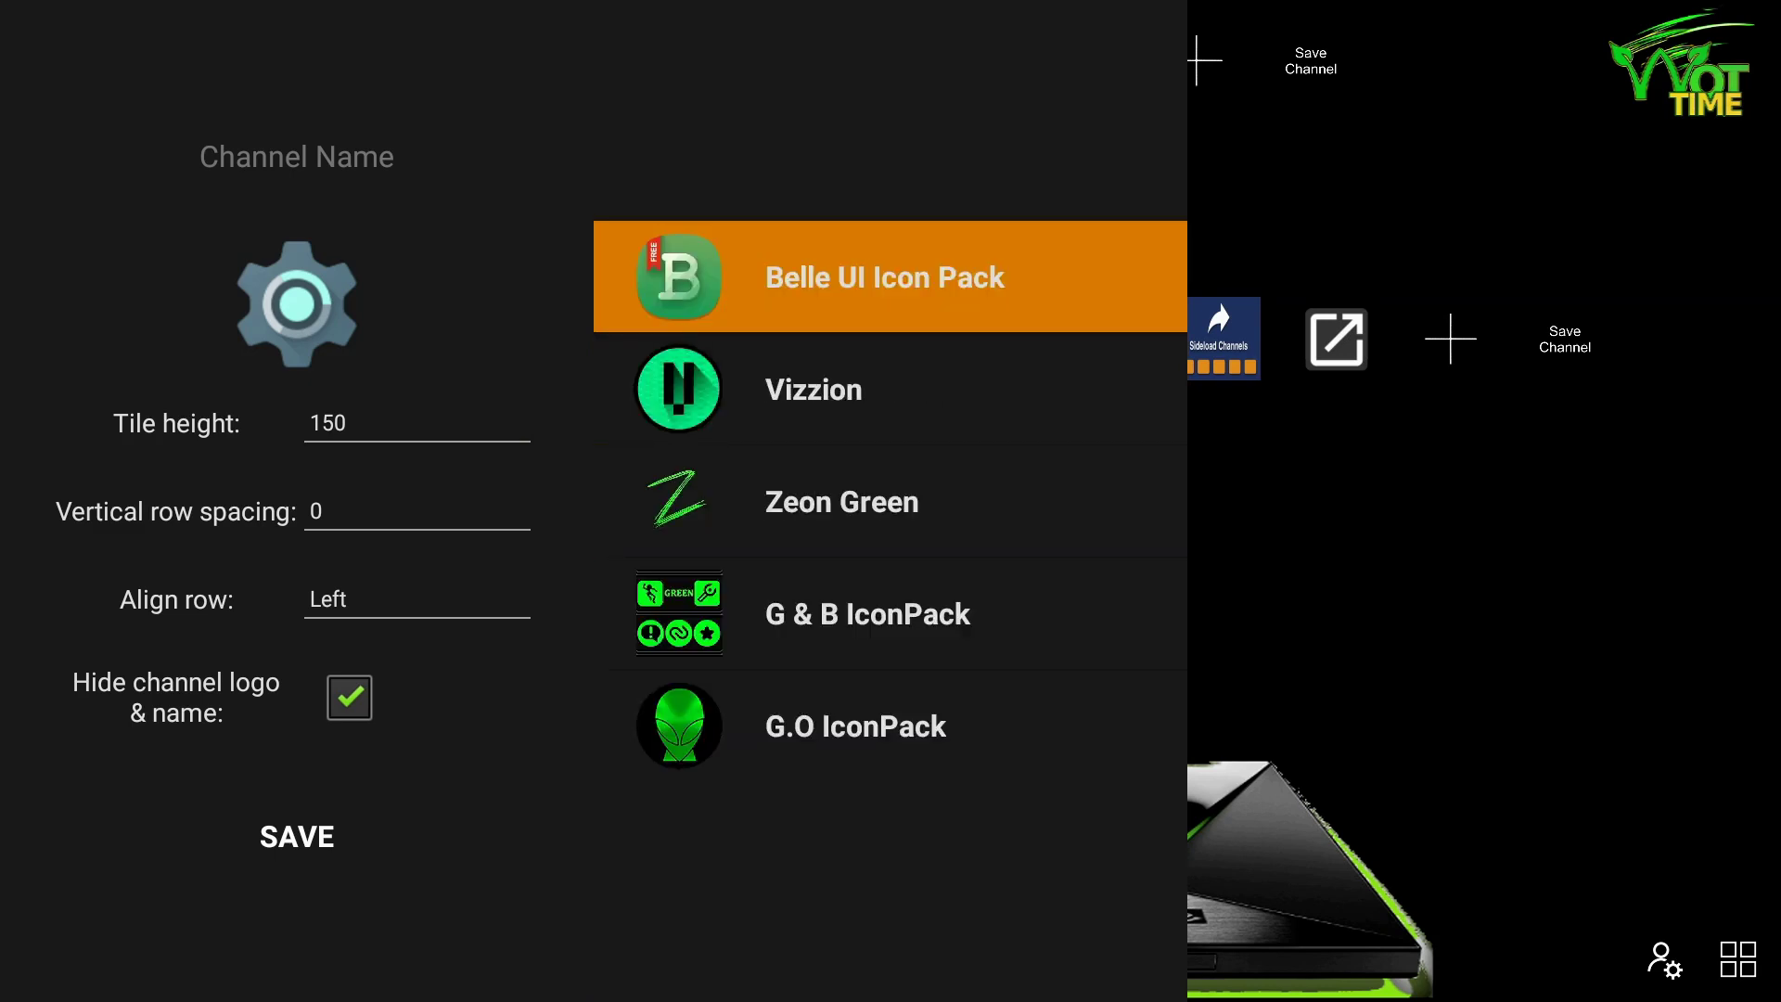
key("Down")
key("Down")
key("Down")
key("Down")
key("Return")
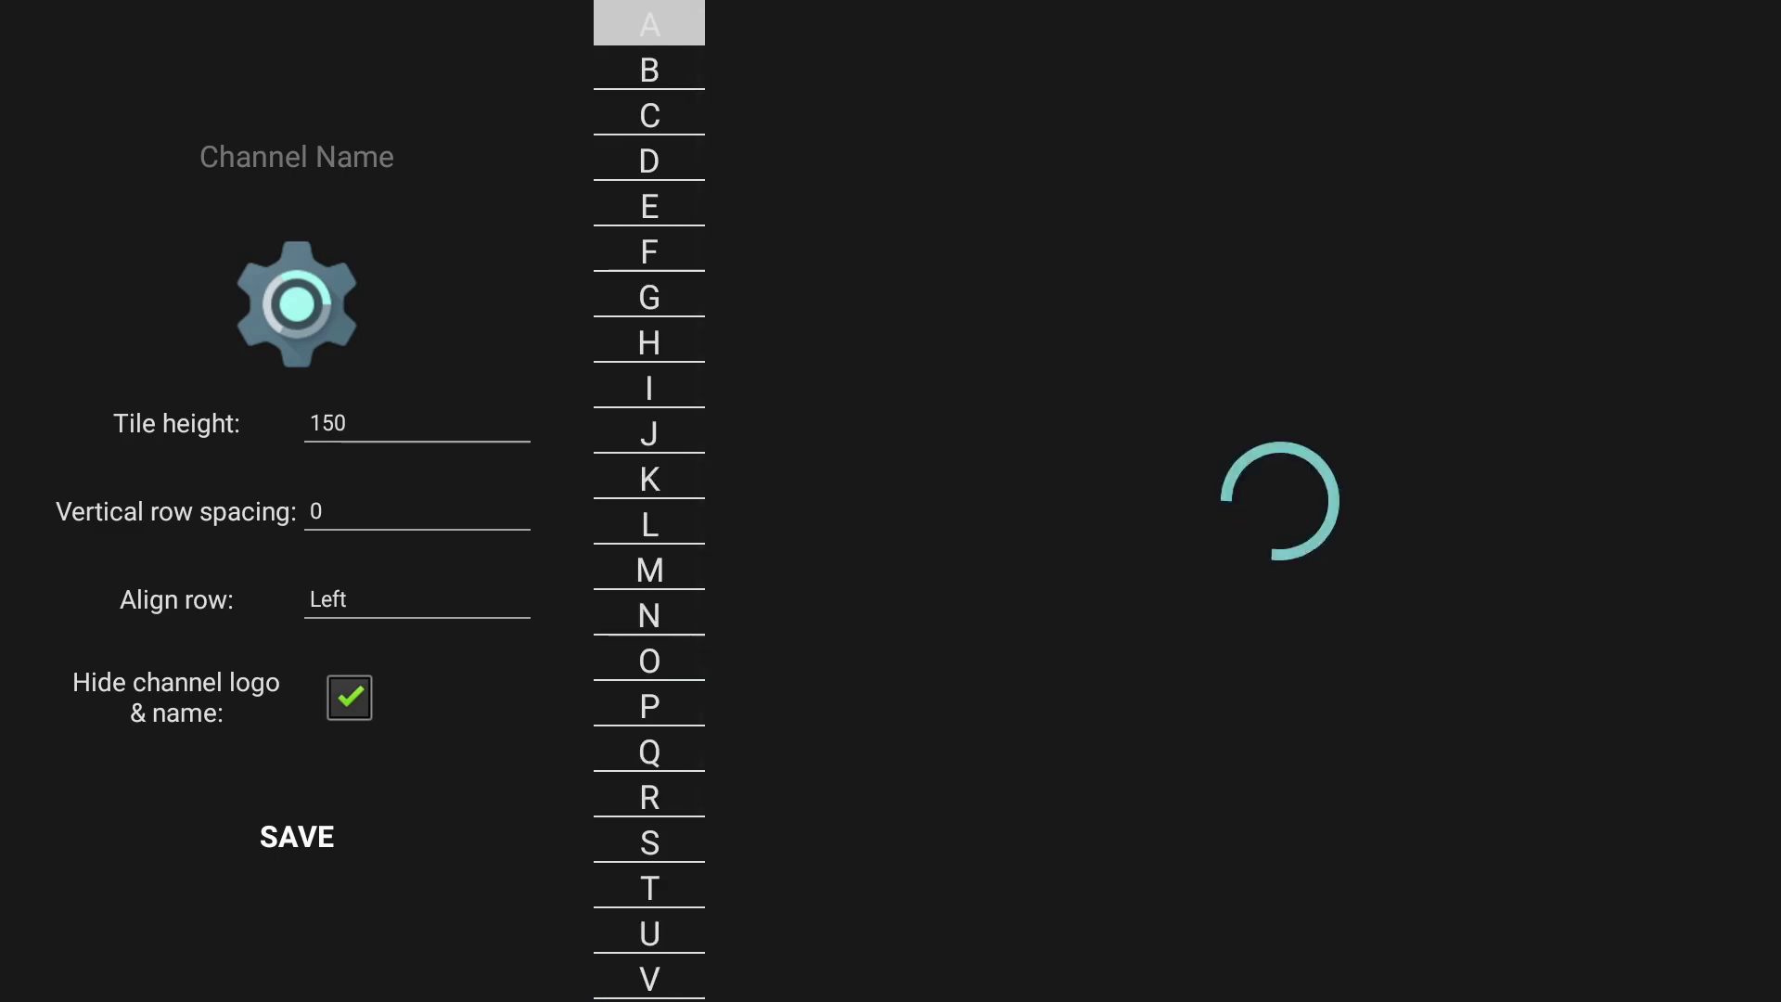
Set the row logo to the green 'settings' gear from the S section.
key("Left")
key("Down")
key("Down")
key("Down")
key("Down")
key("Down")
key("Down")
key("Down")
key("Down")
key("Down")
key("Down")
key("Down")
key("Down")
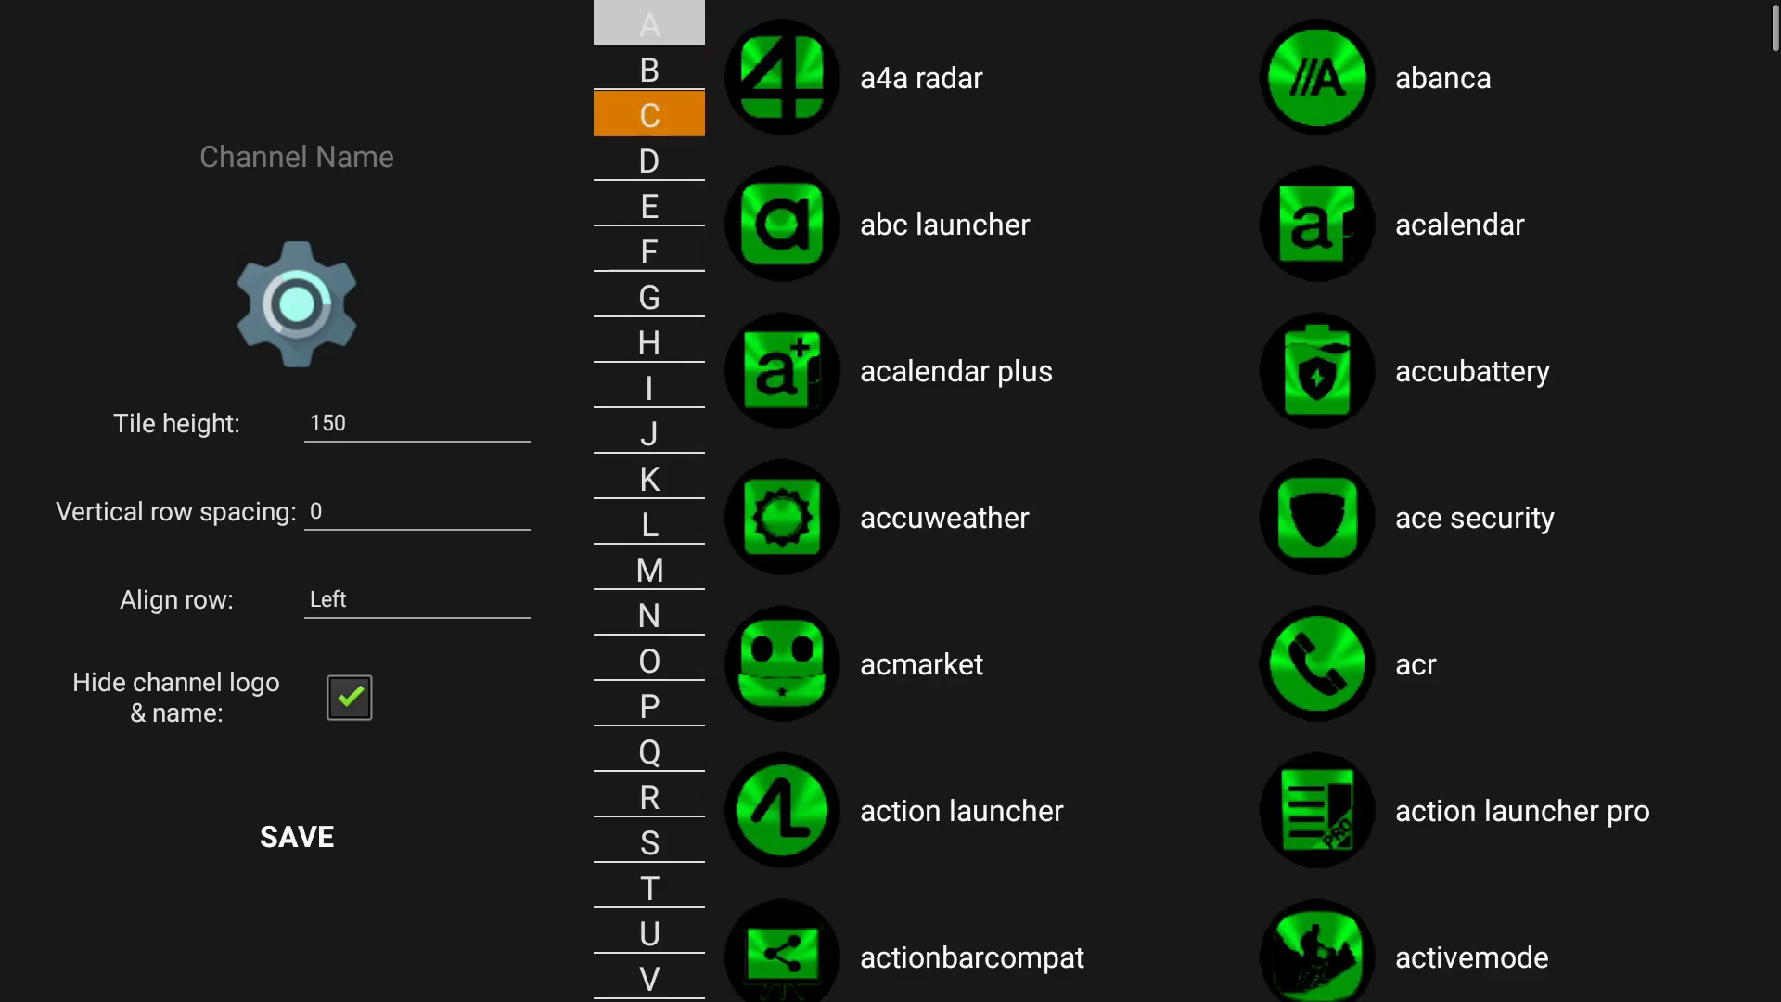
key("Down")
key("Down")
key("Down")
key("Down")
key("Down")
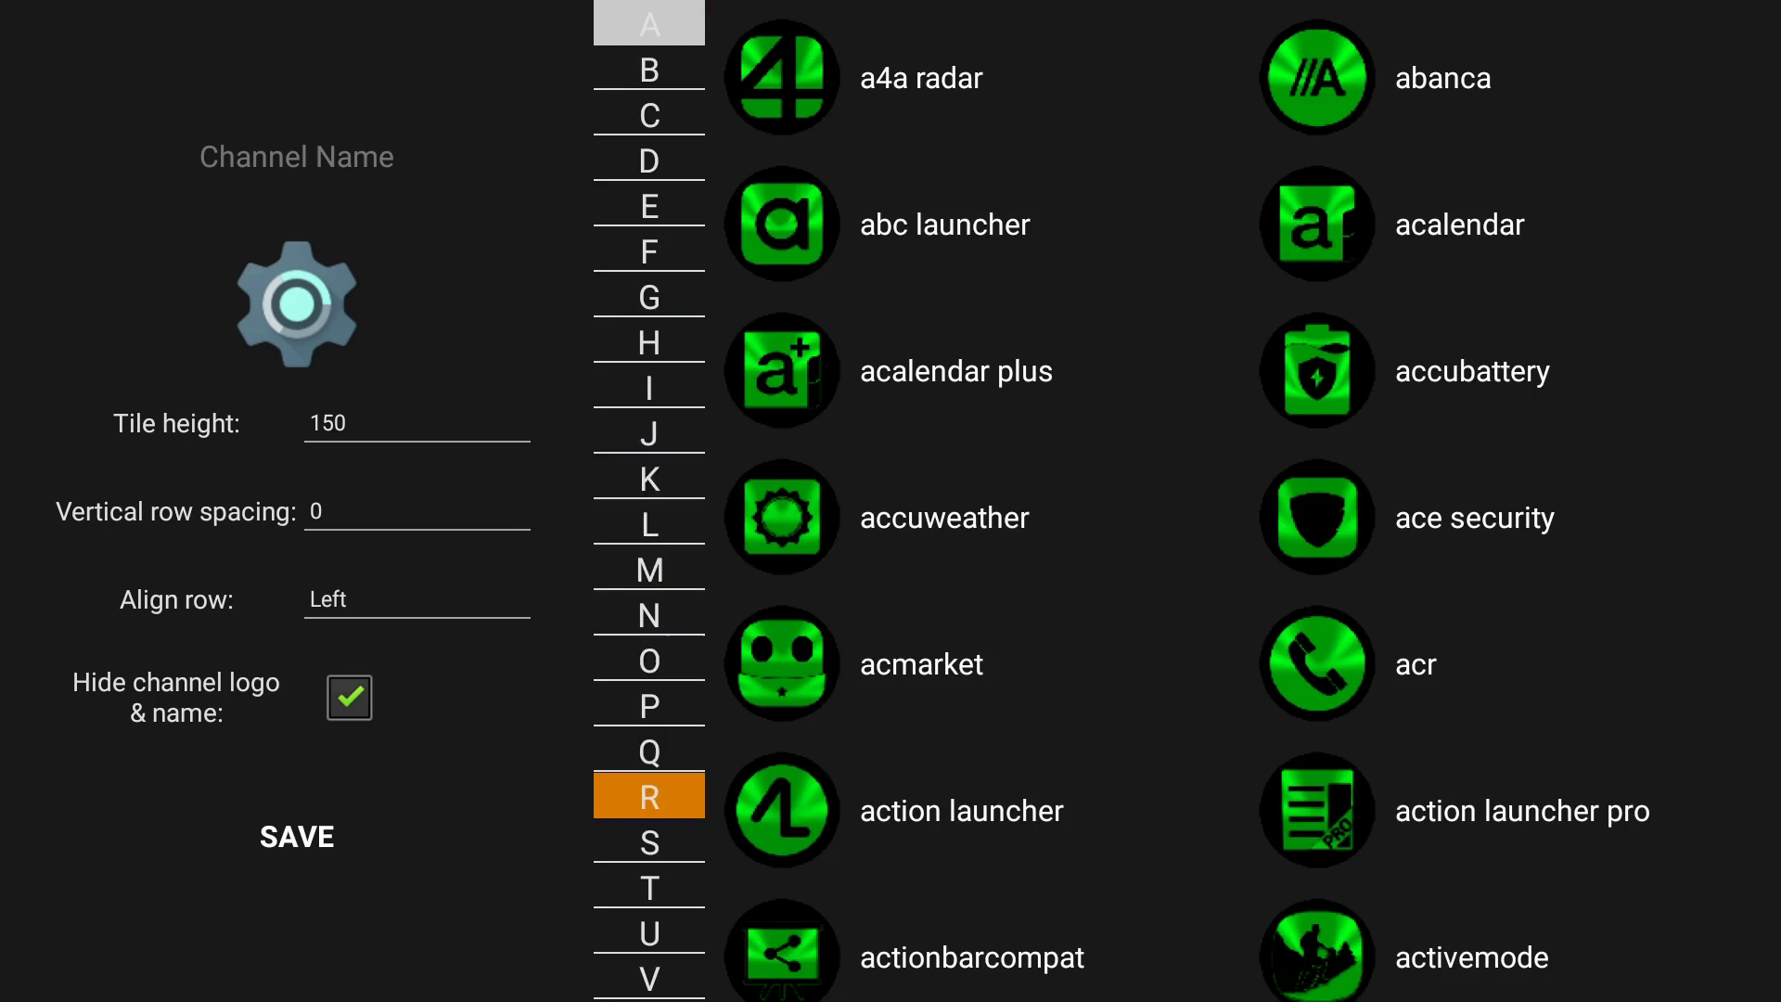
key("Return")
key("Right")
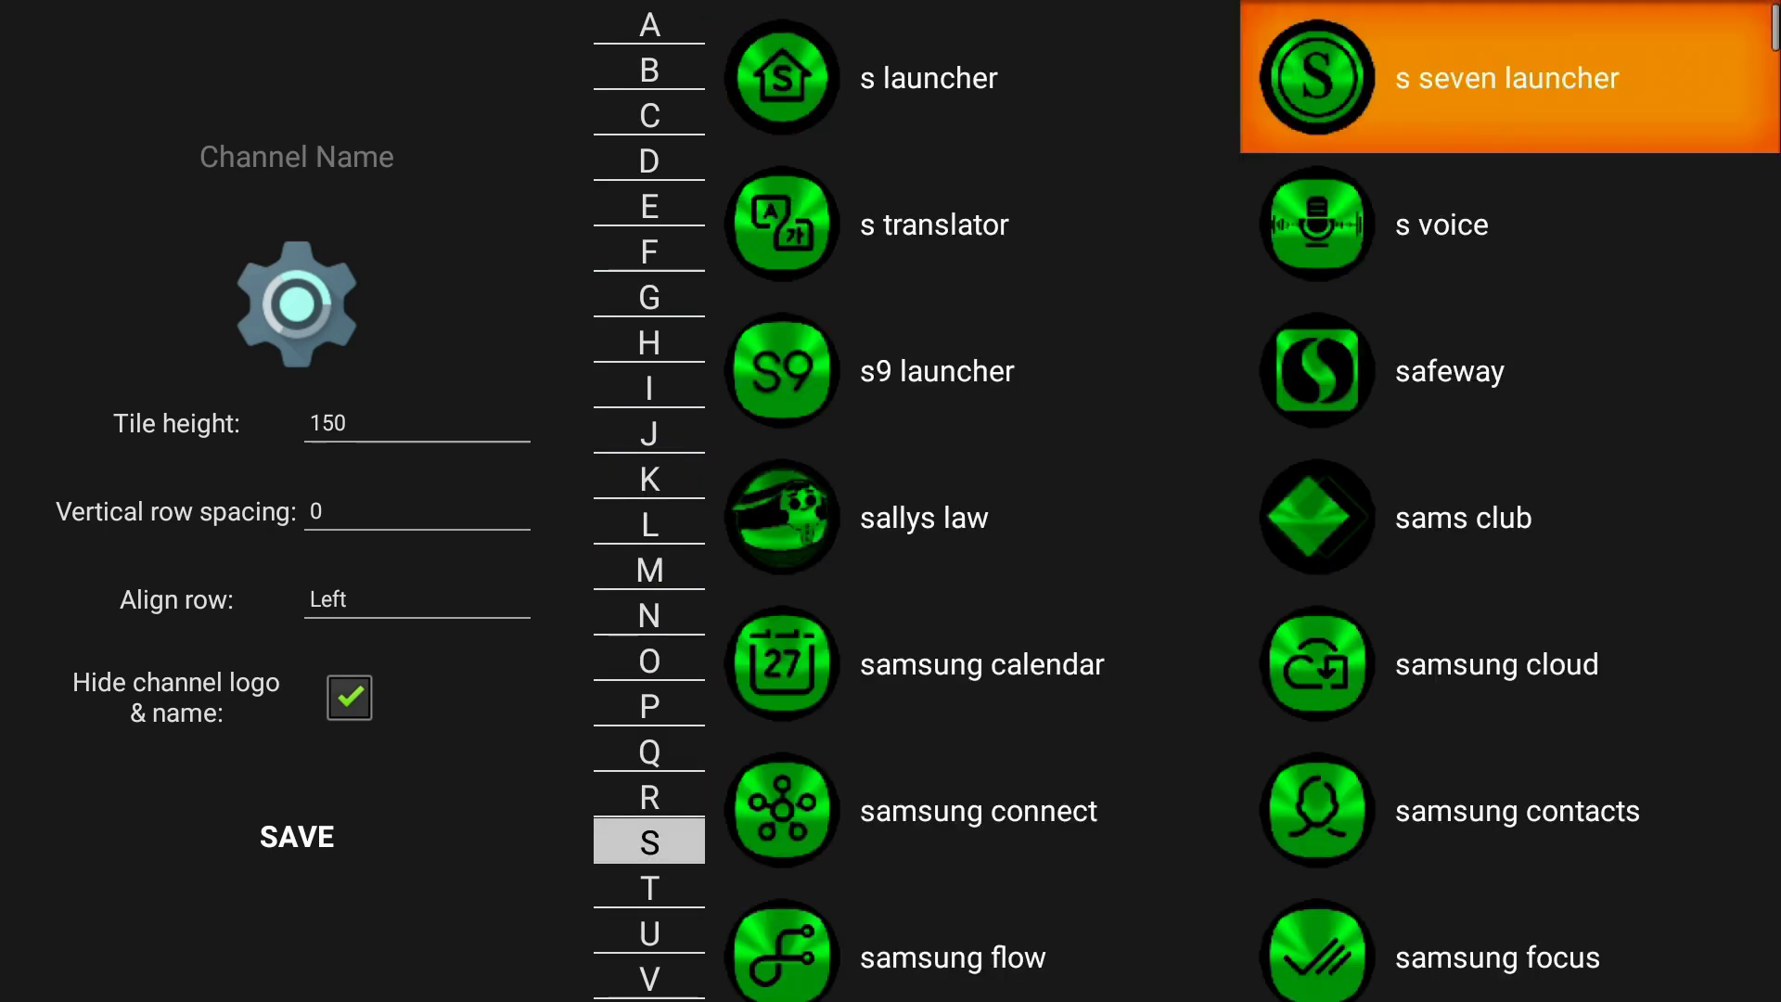
key("Down")
key("Down")
key("Down")
key("Down")
key("Down")
key("Down")
key("Down")
key("Down")
key("Down")
key("Down")
key("Down")
key("Down")
key("Down")
key("Down")
key("Down")
key("Down")
key("Down")
key("Down")
key("Down")
key("Down")
key("Down")
key("Down")
key("Down")
key("Down")
key("Down")
key("Down")
key("Down")
key("Down")
key("Down")
key("Down")
key("Down")
key("Down")
key("Down")
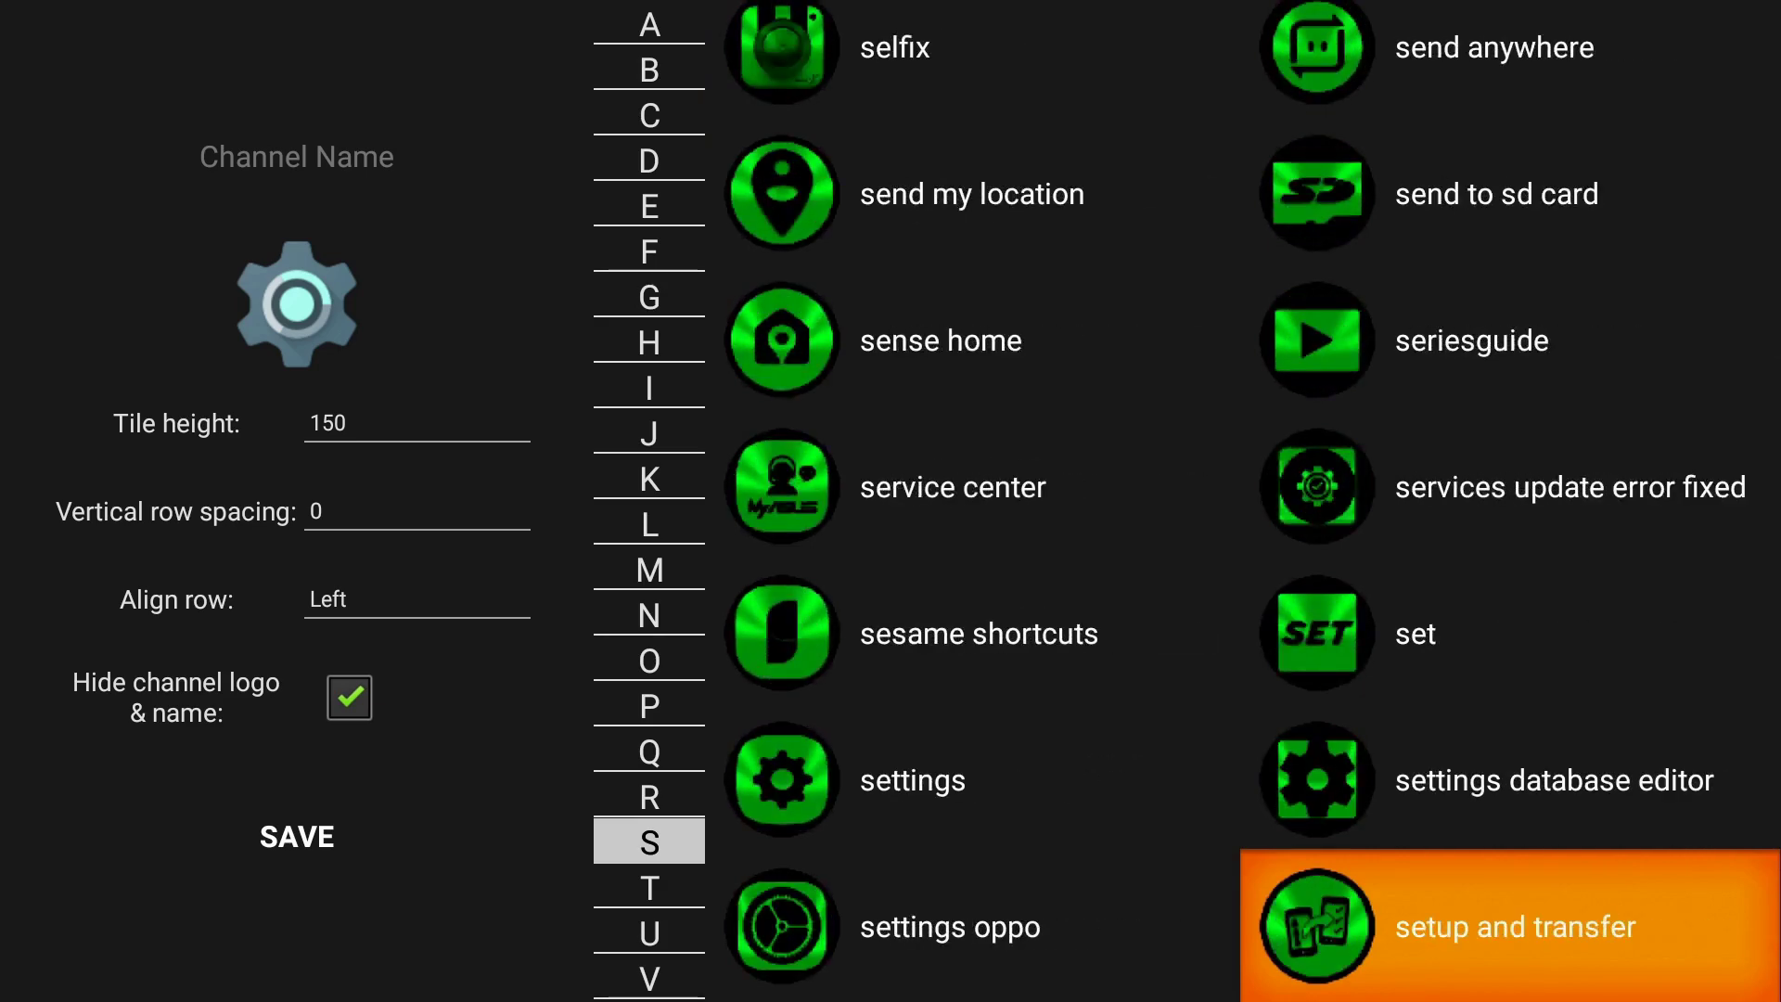
key("Left")
key("Up")
key("Return")
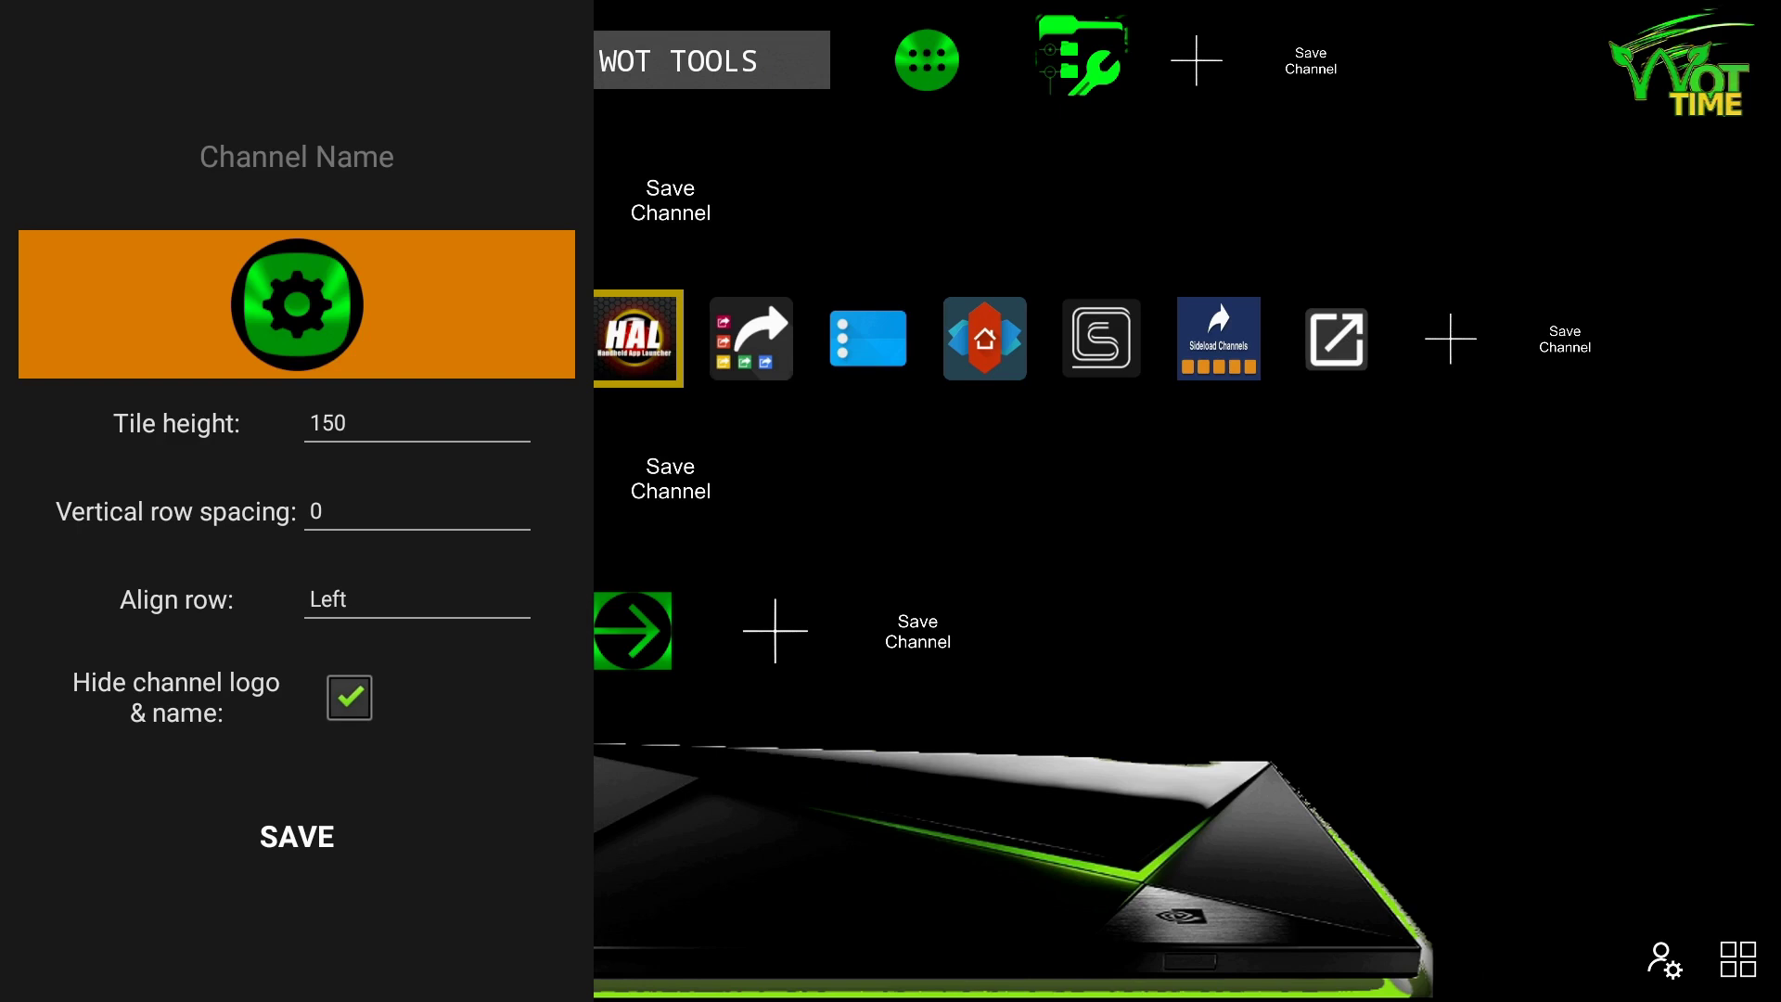
Set Align row to Right.
key("Down")
key("Down")
key("Down")
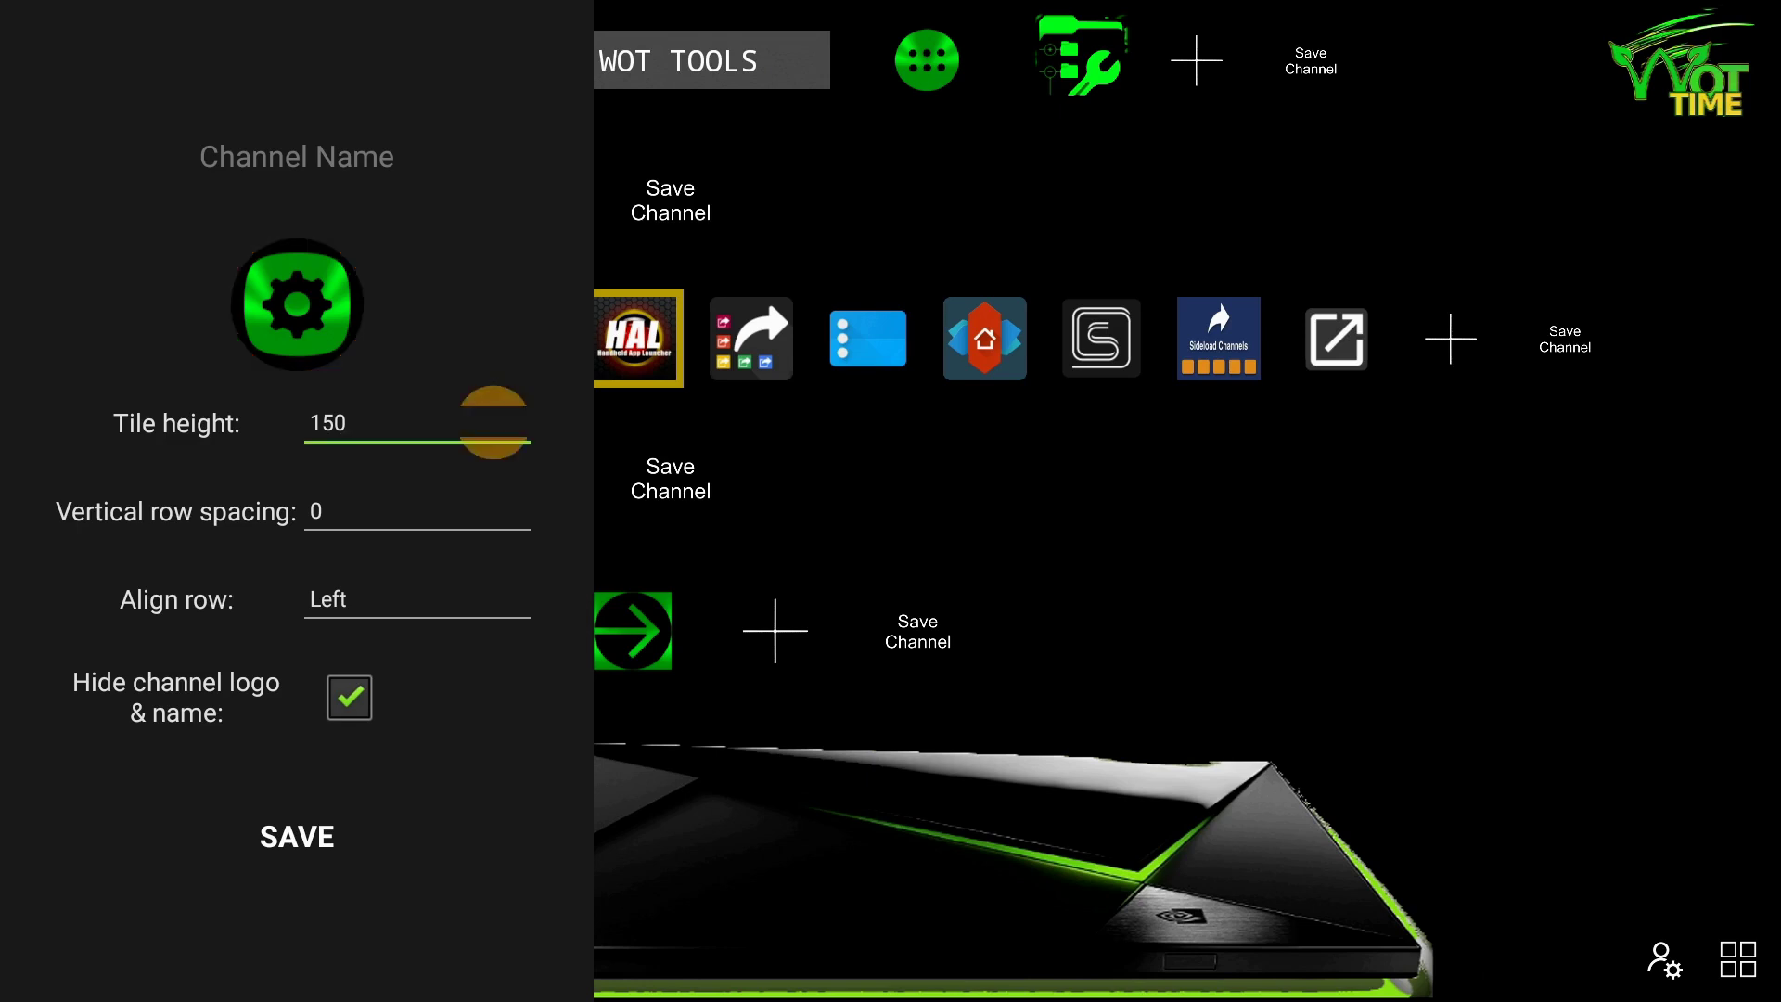
key("Return")
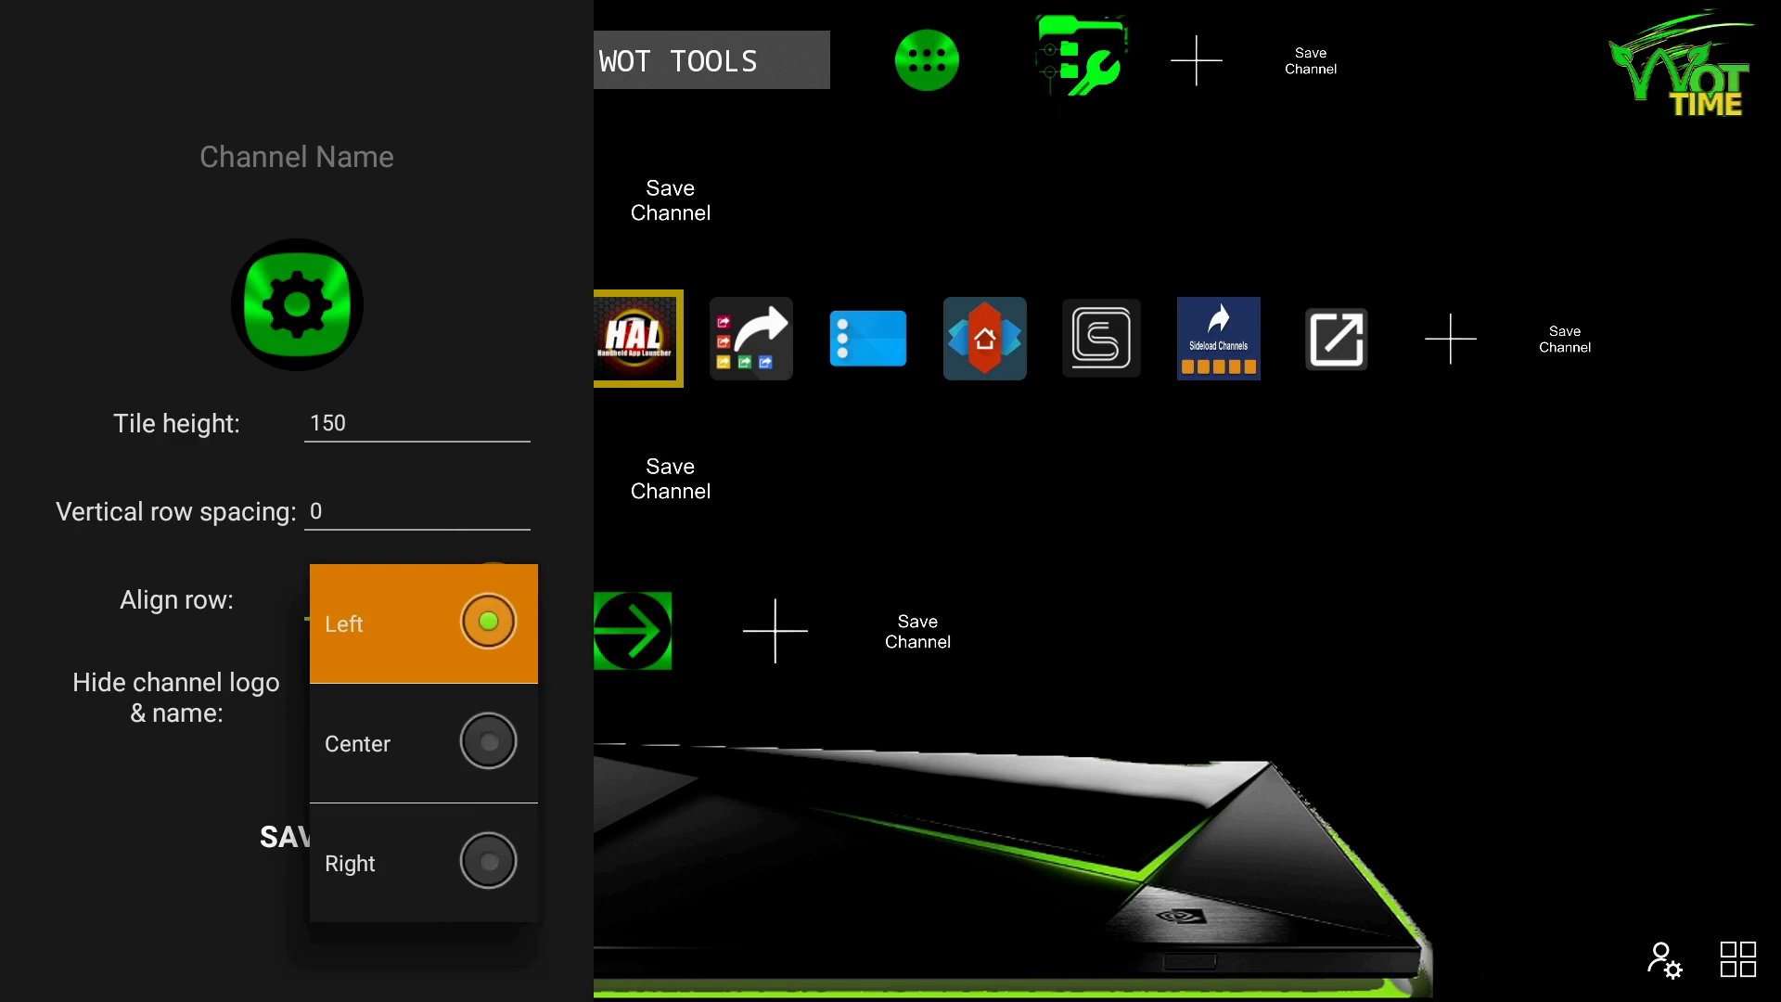
key("Down")
key("Down")
key("Return")
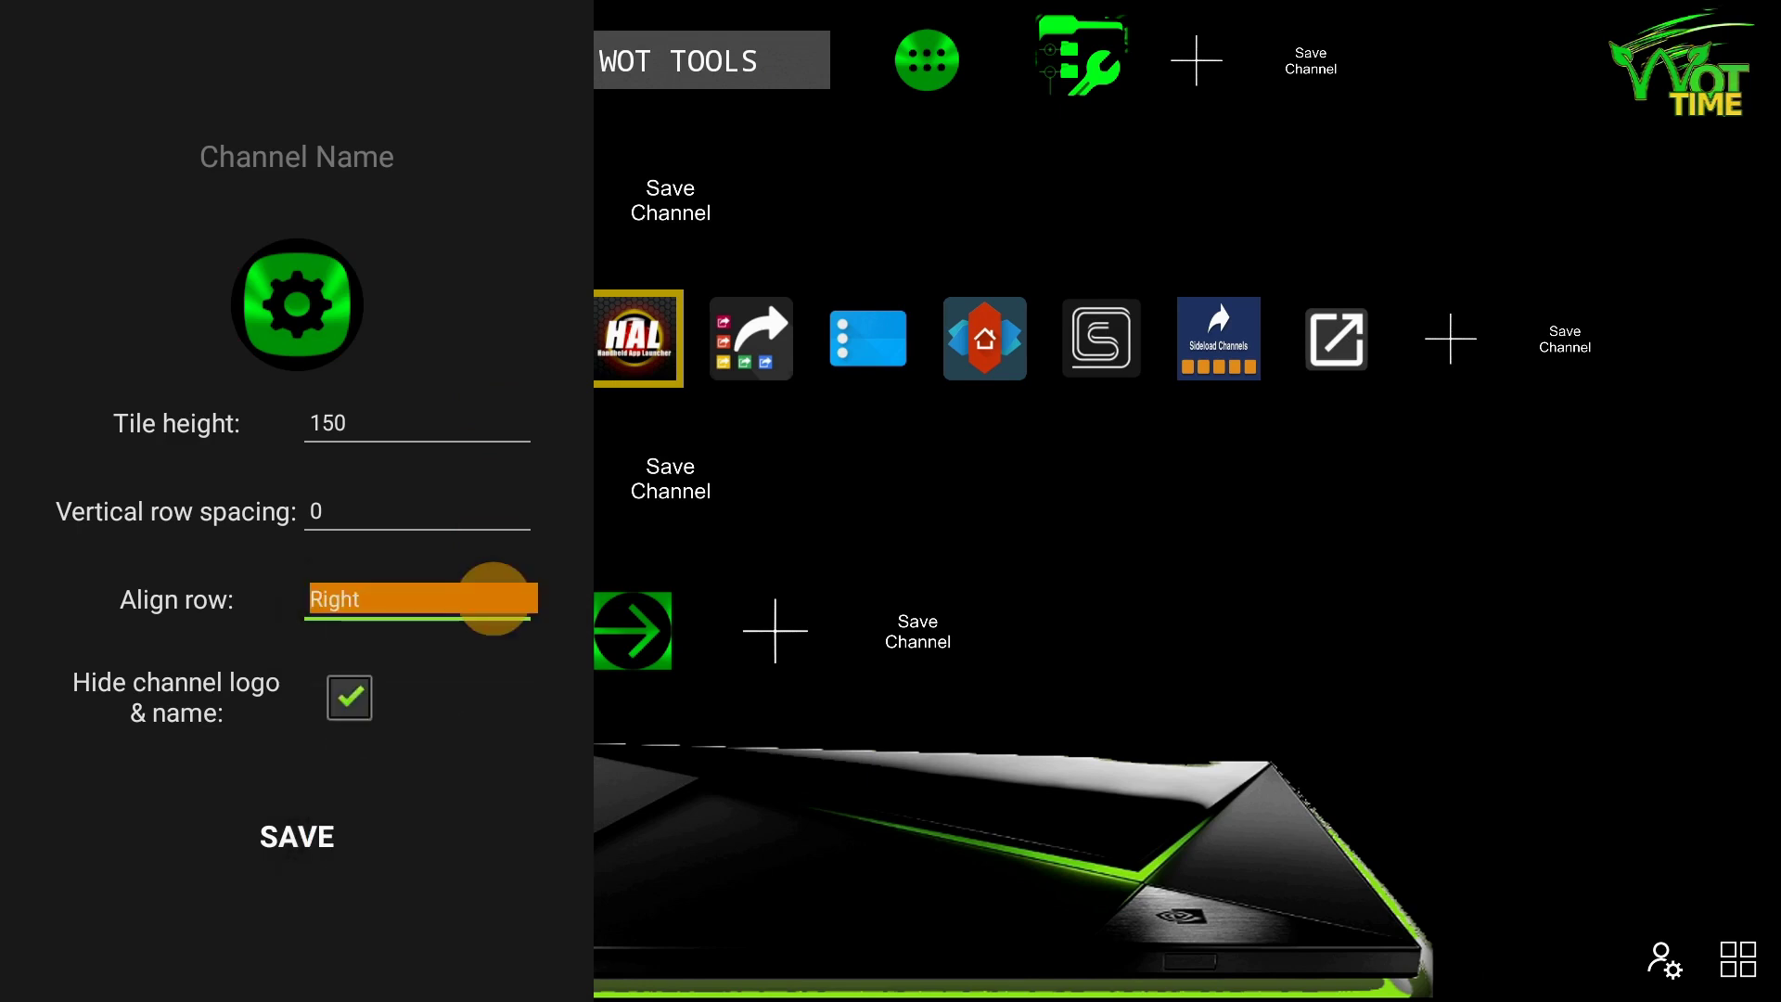
key("Down")
key("Down")
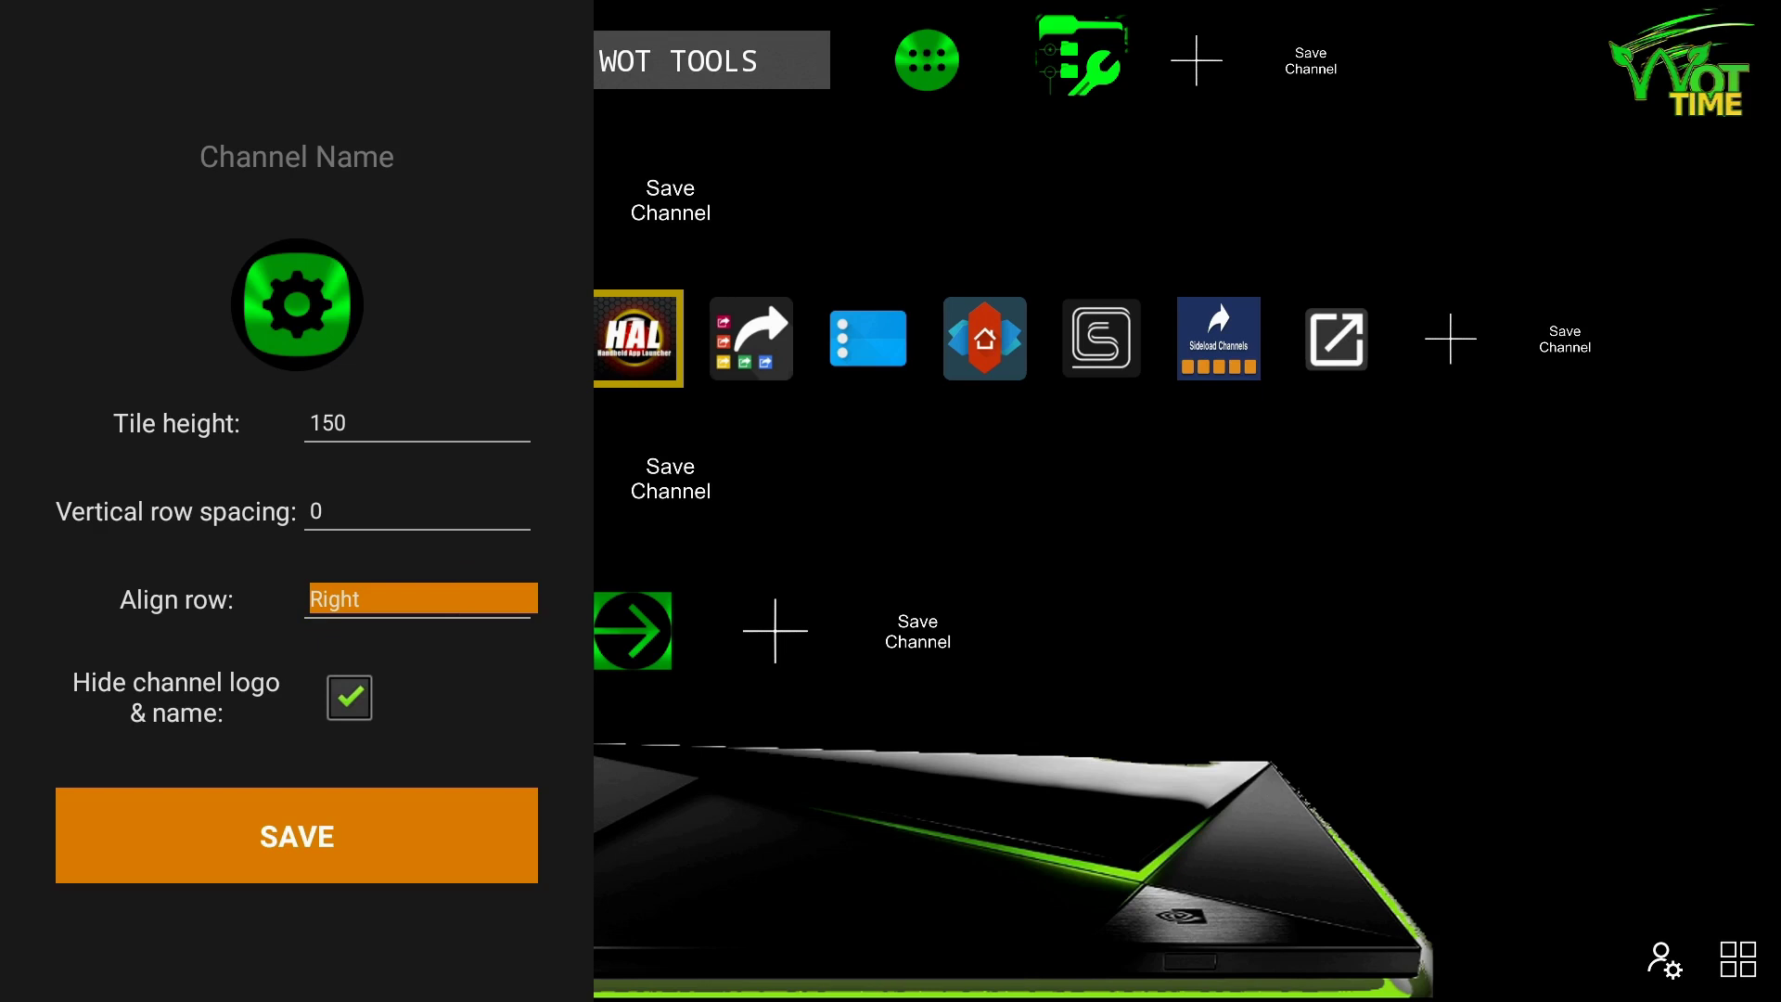
Save the row, choose Save Channel, and confirm OK to add it to the home screen.
key("Return")
key("Right")
key("Right")
key("Right")
key("Right")
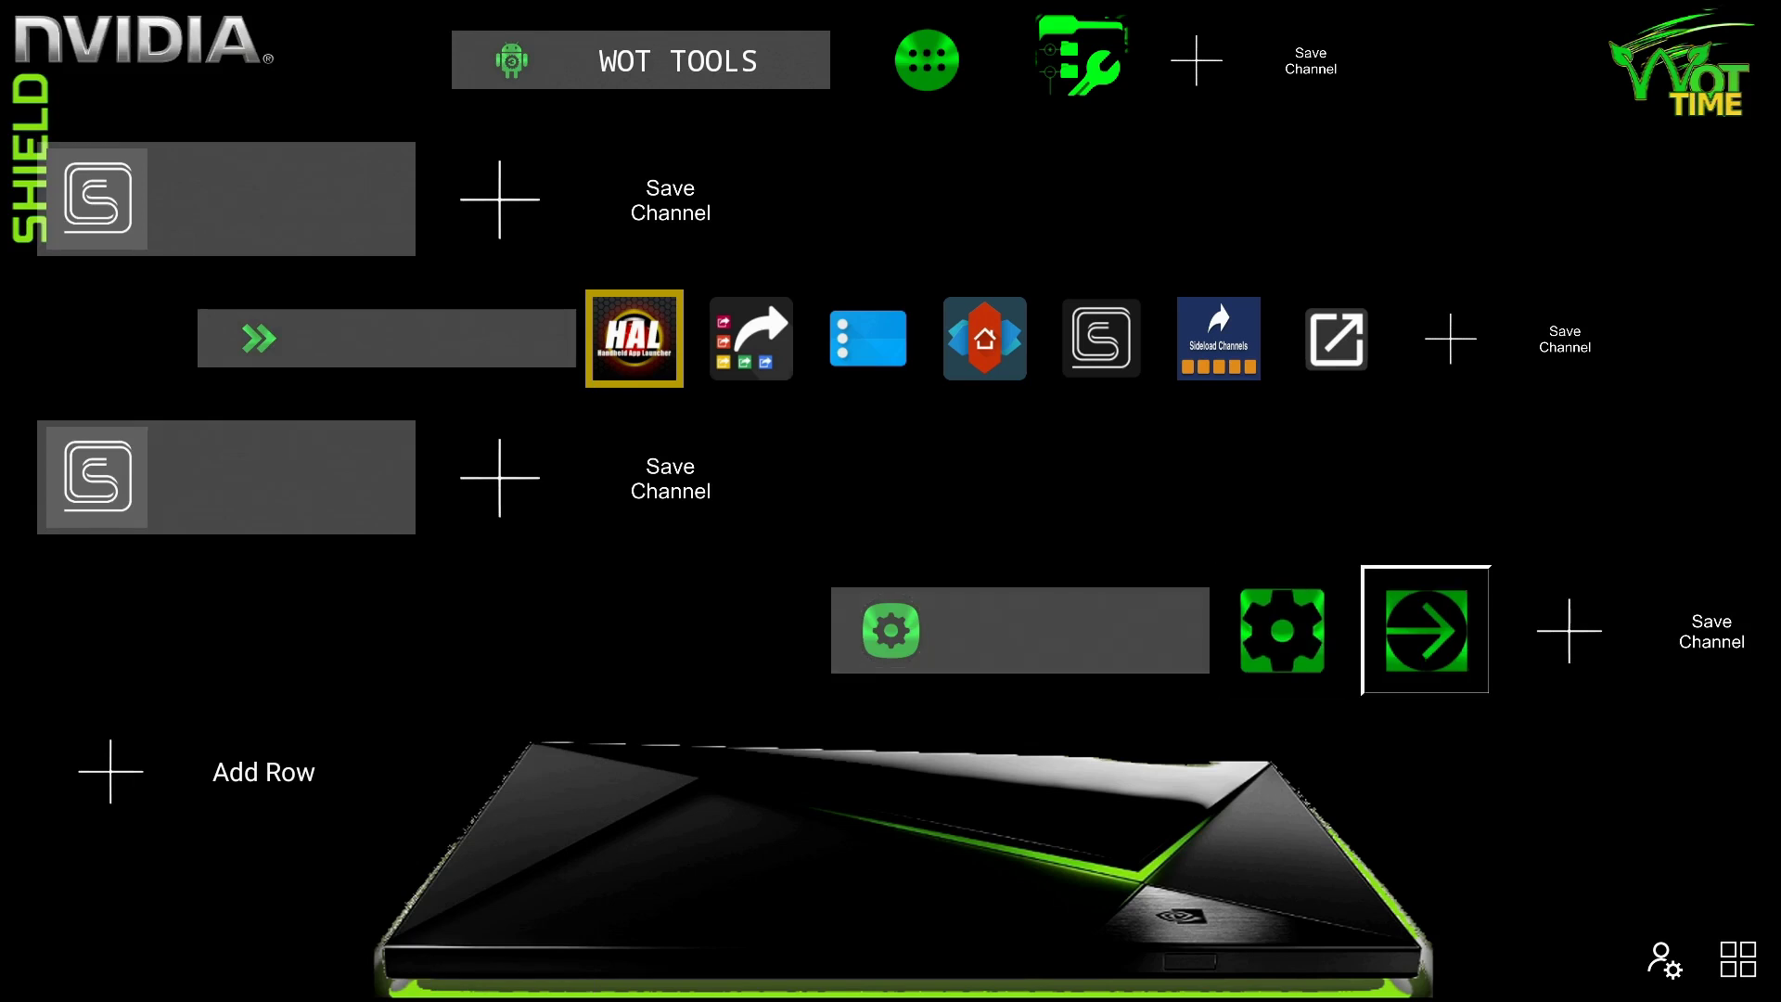
key("Return")
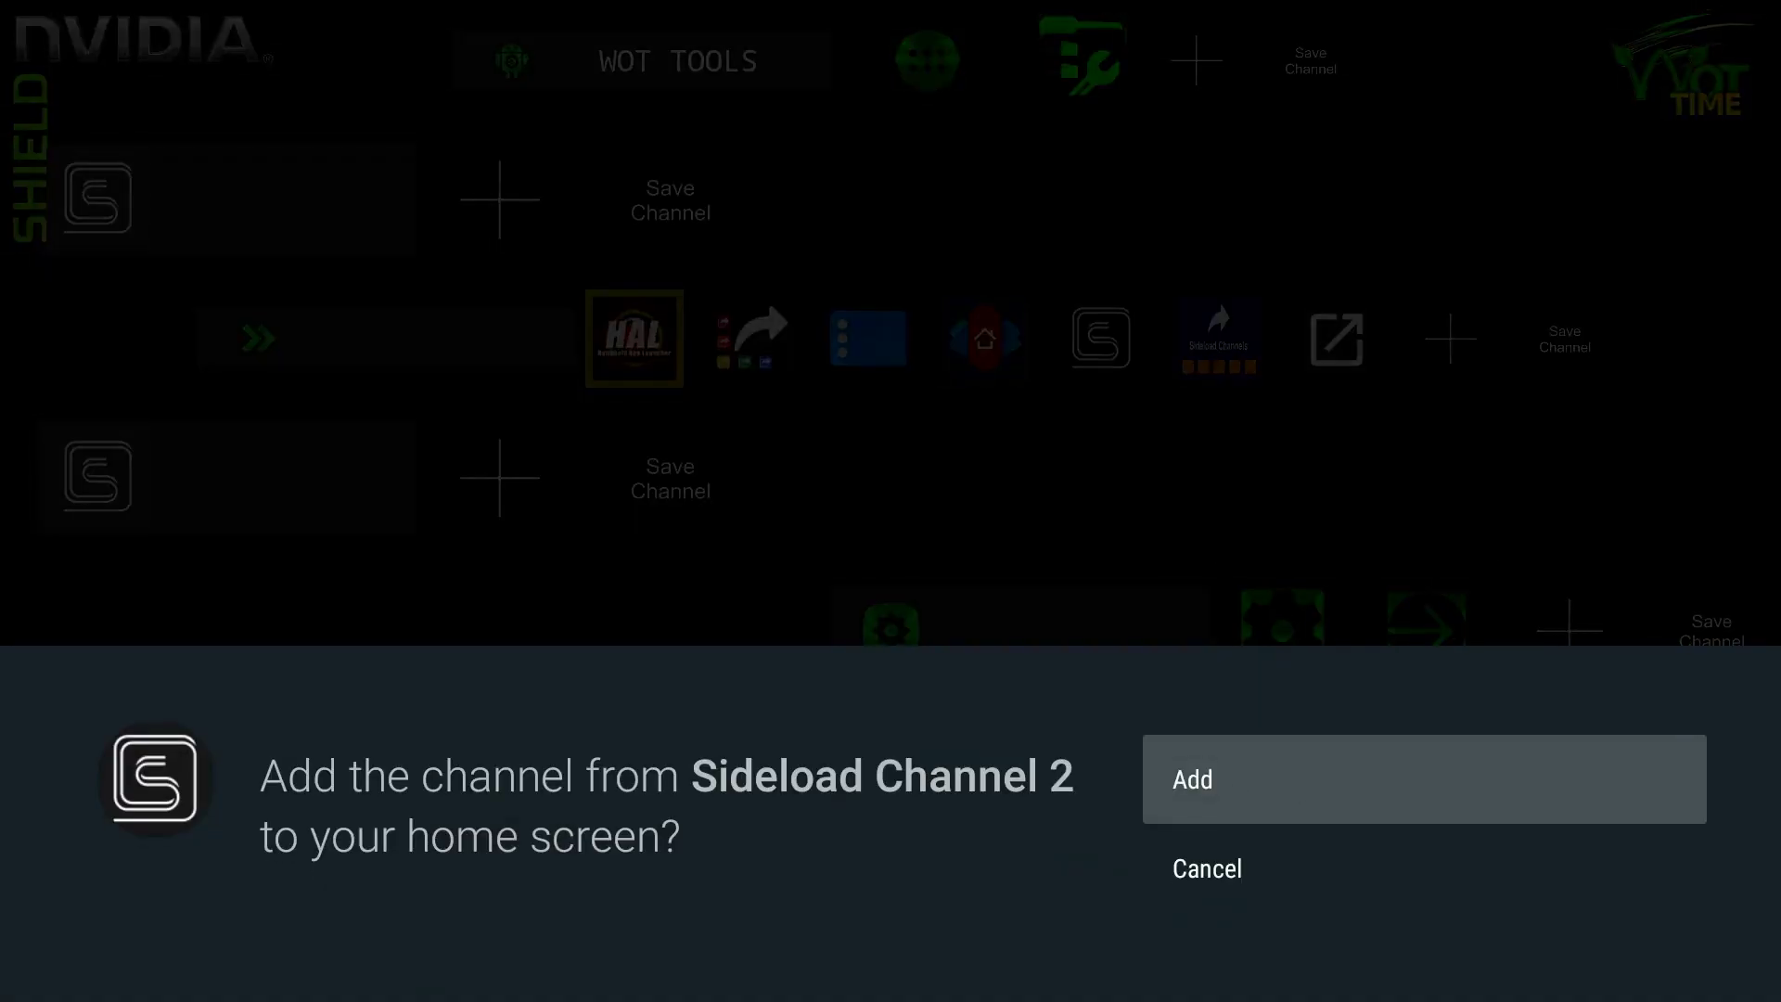
key("Return")
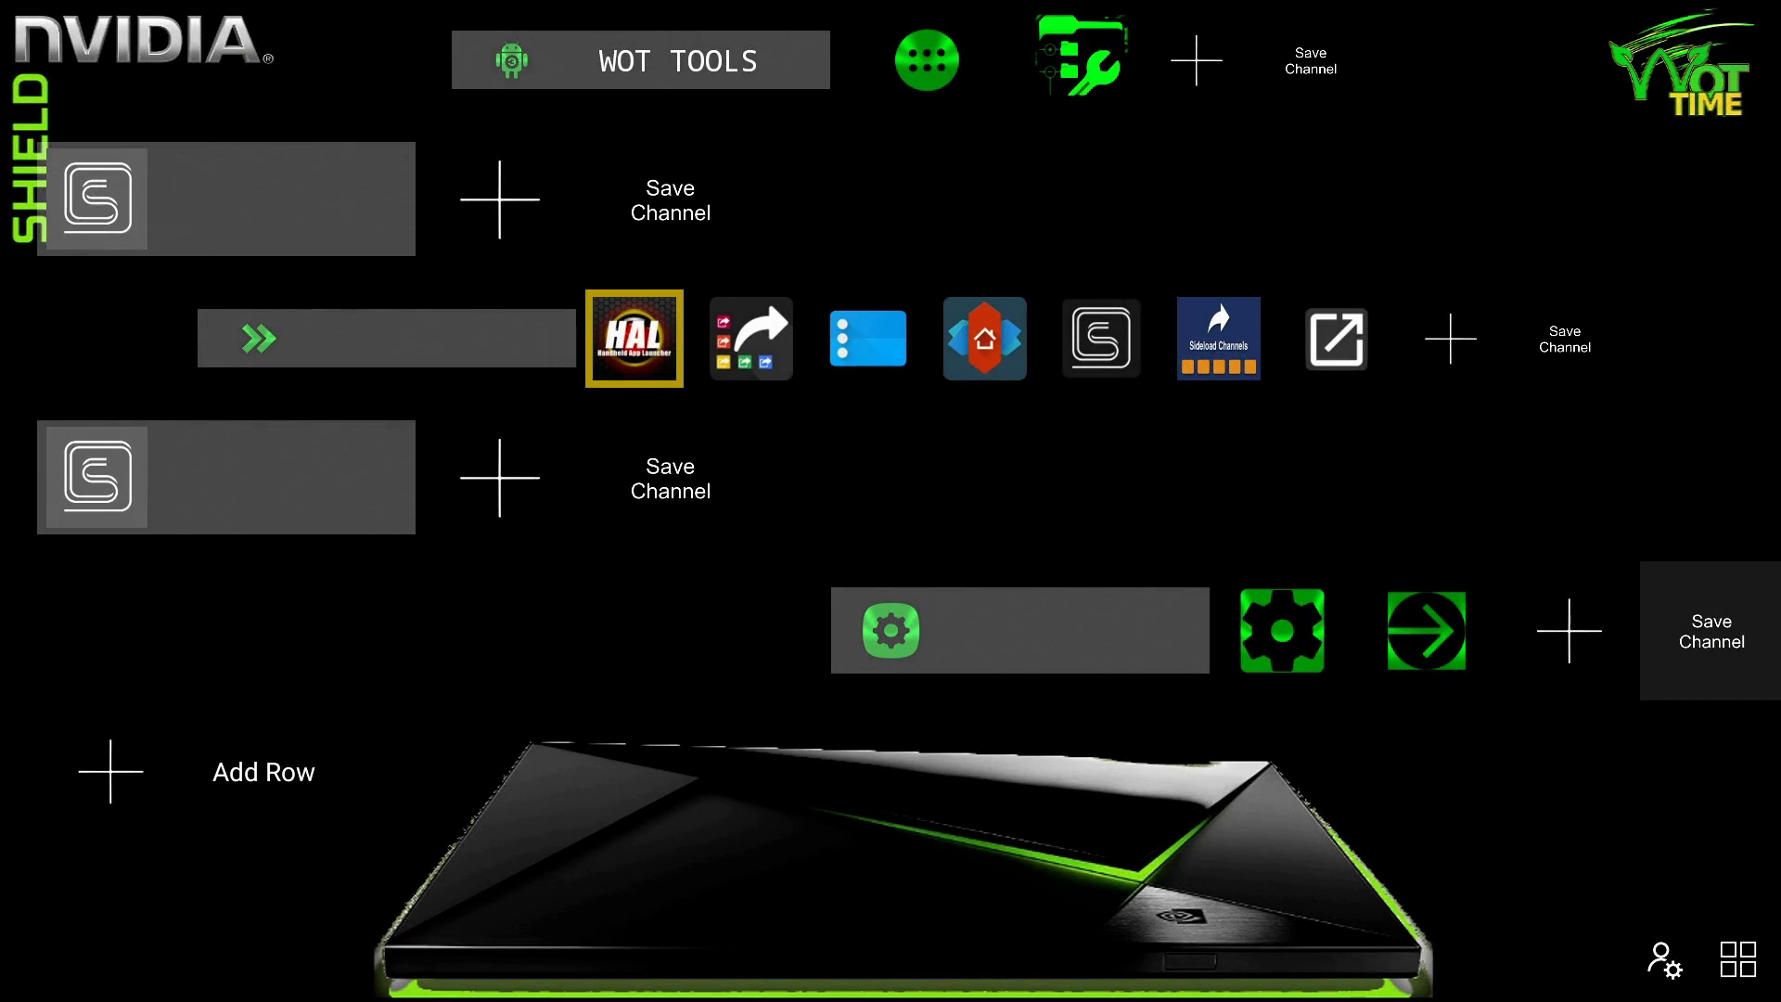
Leave admin mode, then test the arrow tile's Power off and cancel the shutdown.
key("Down")
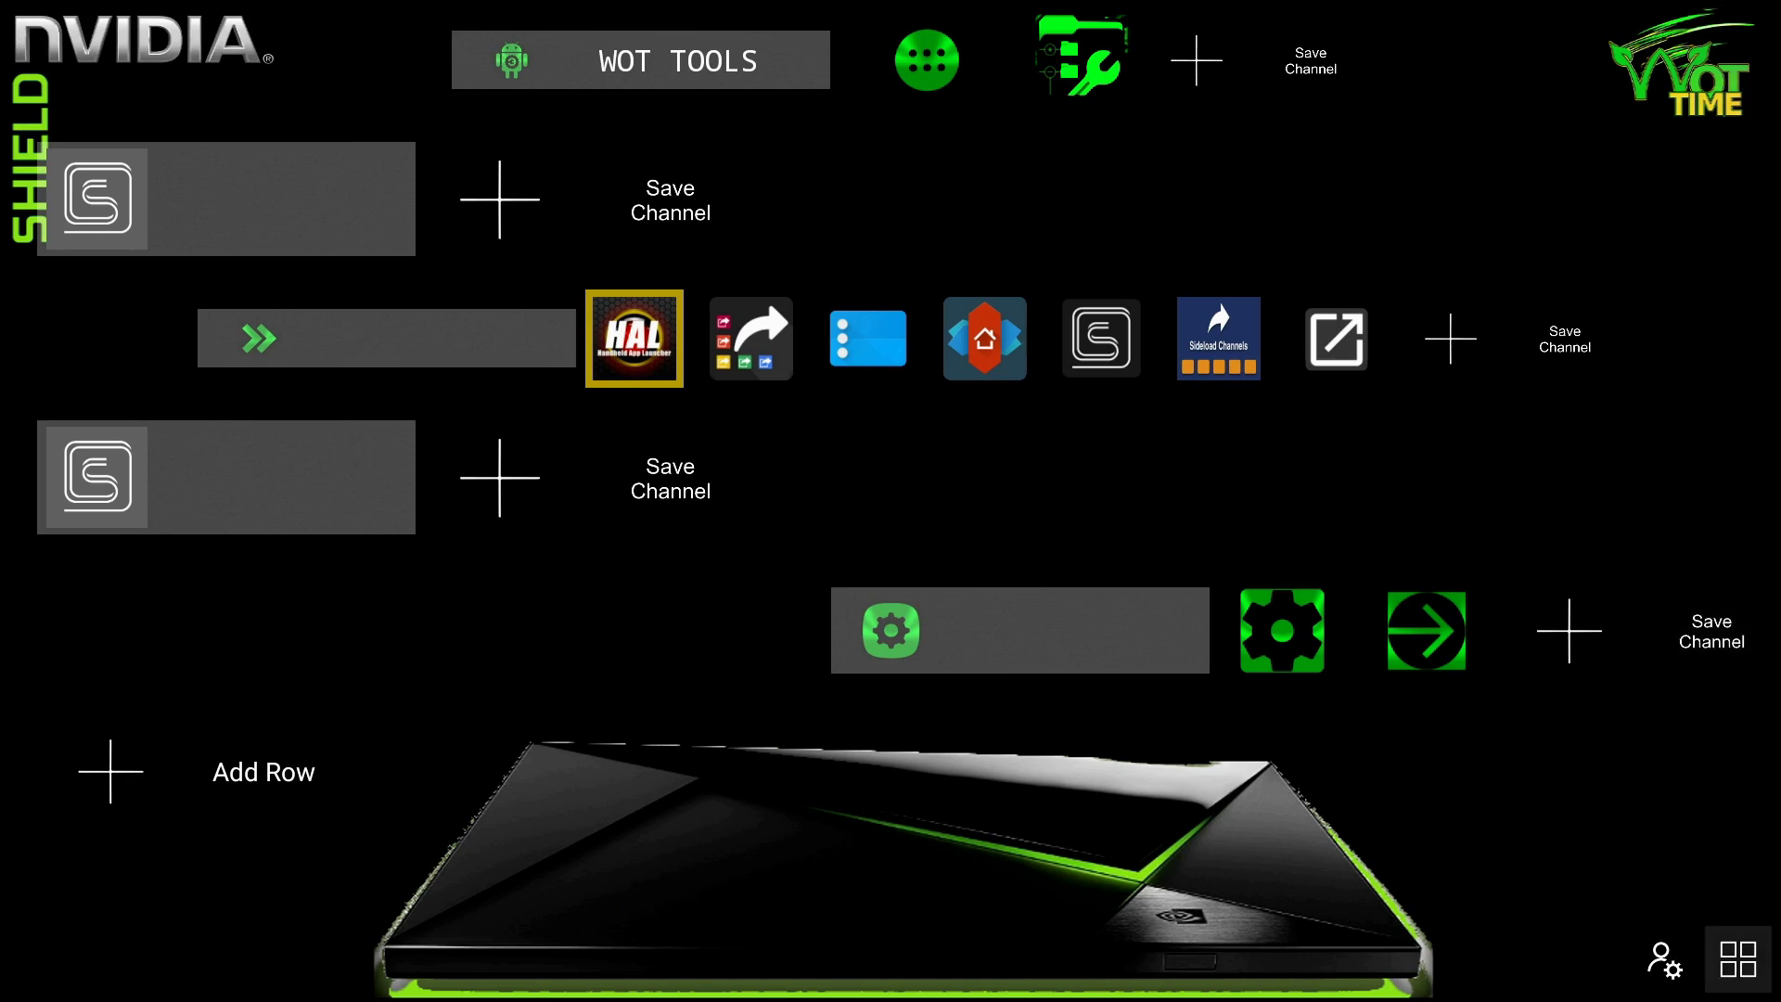
key("Left")
key("Return")
key("Return")
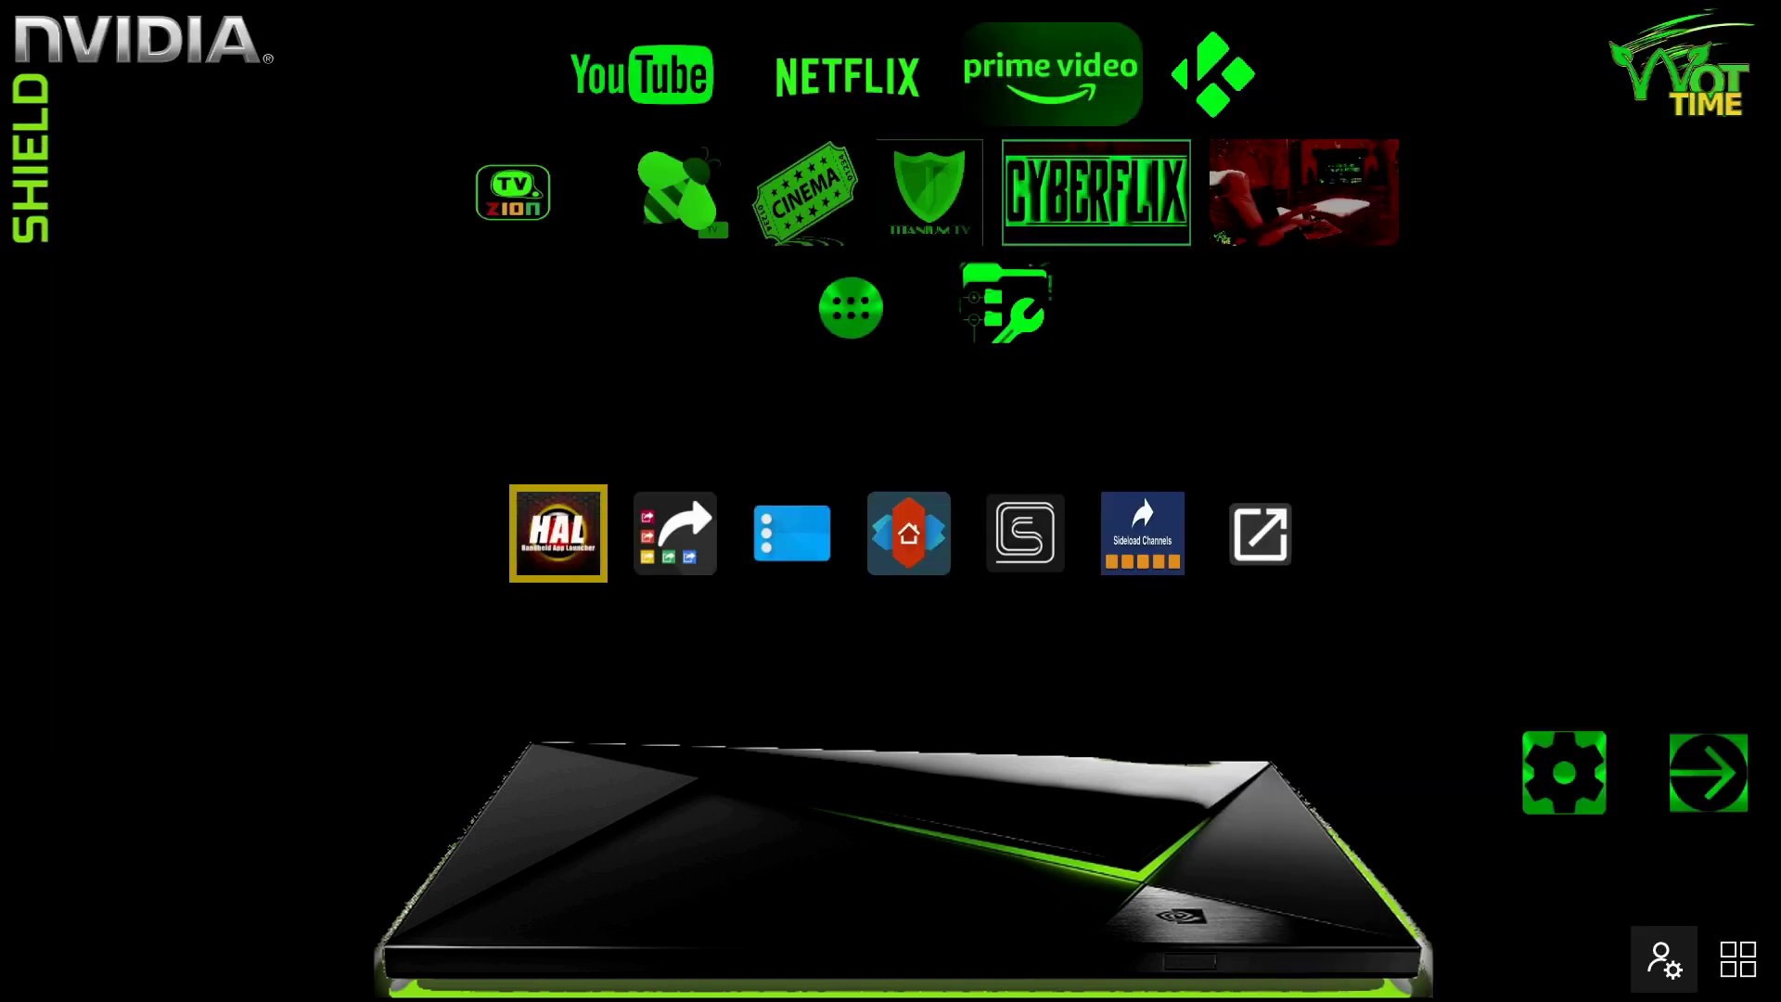
key("Up")
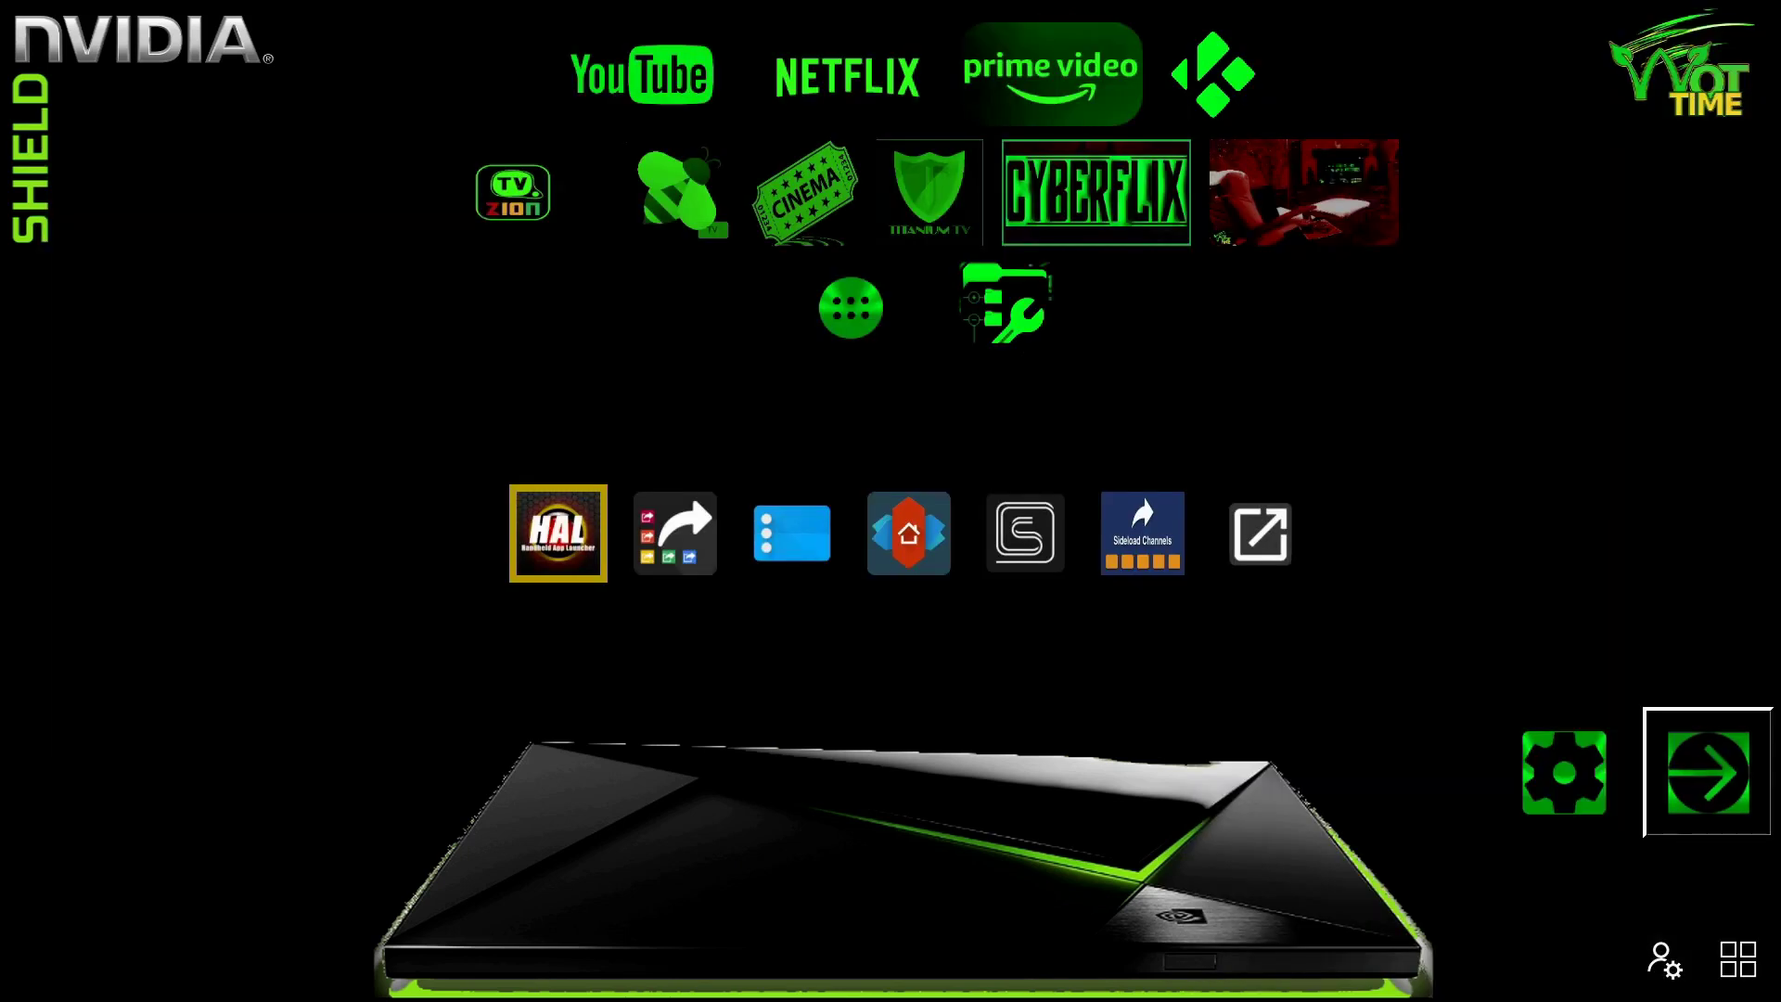
key("Return")
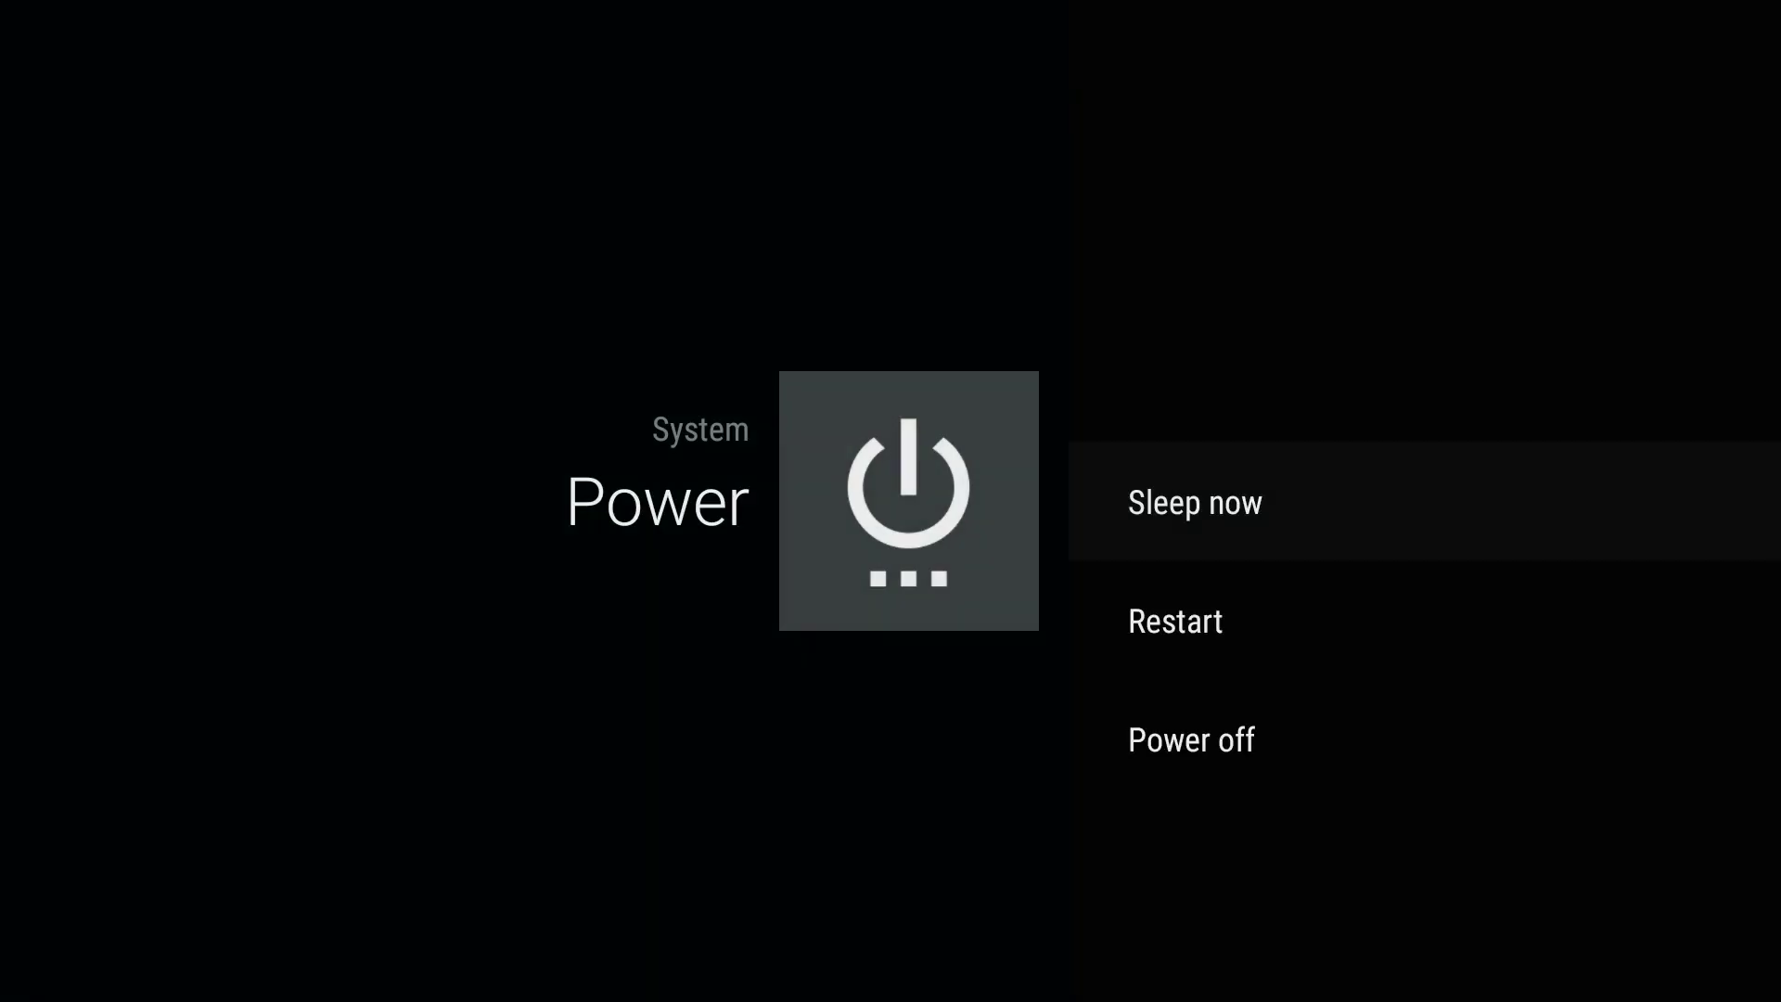
key("Down")
key("Down")
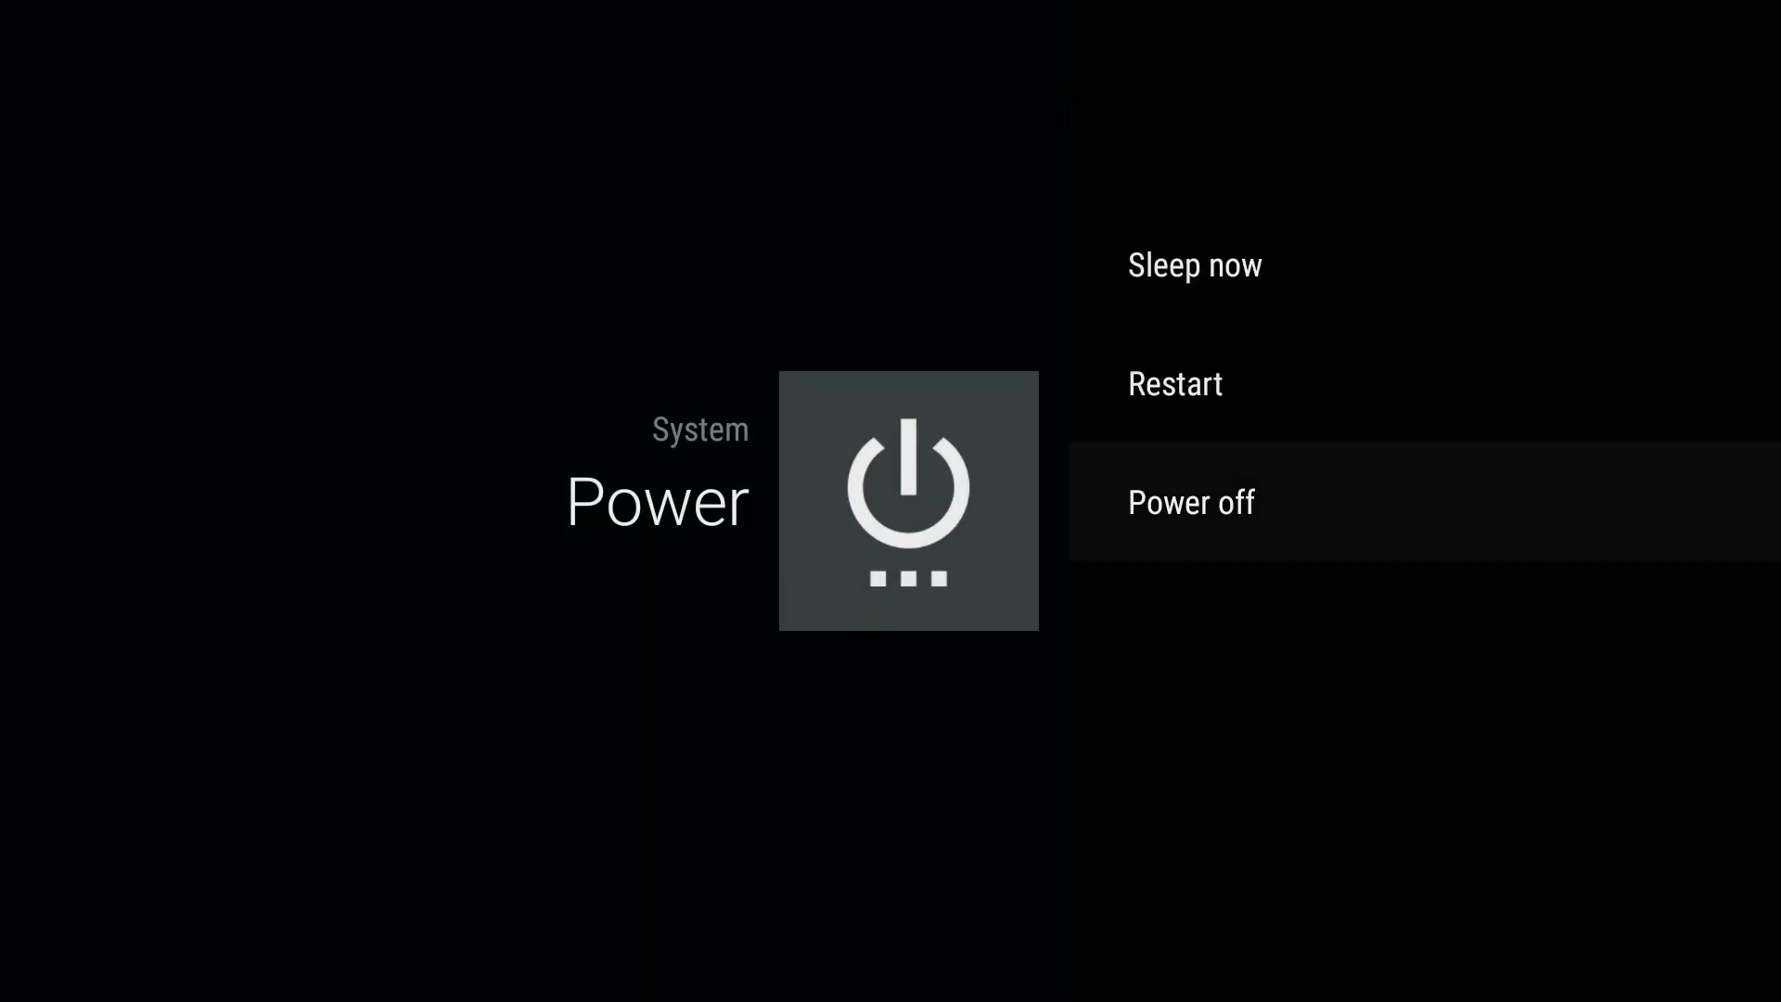
key("Return")
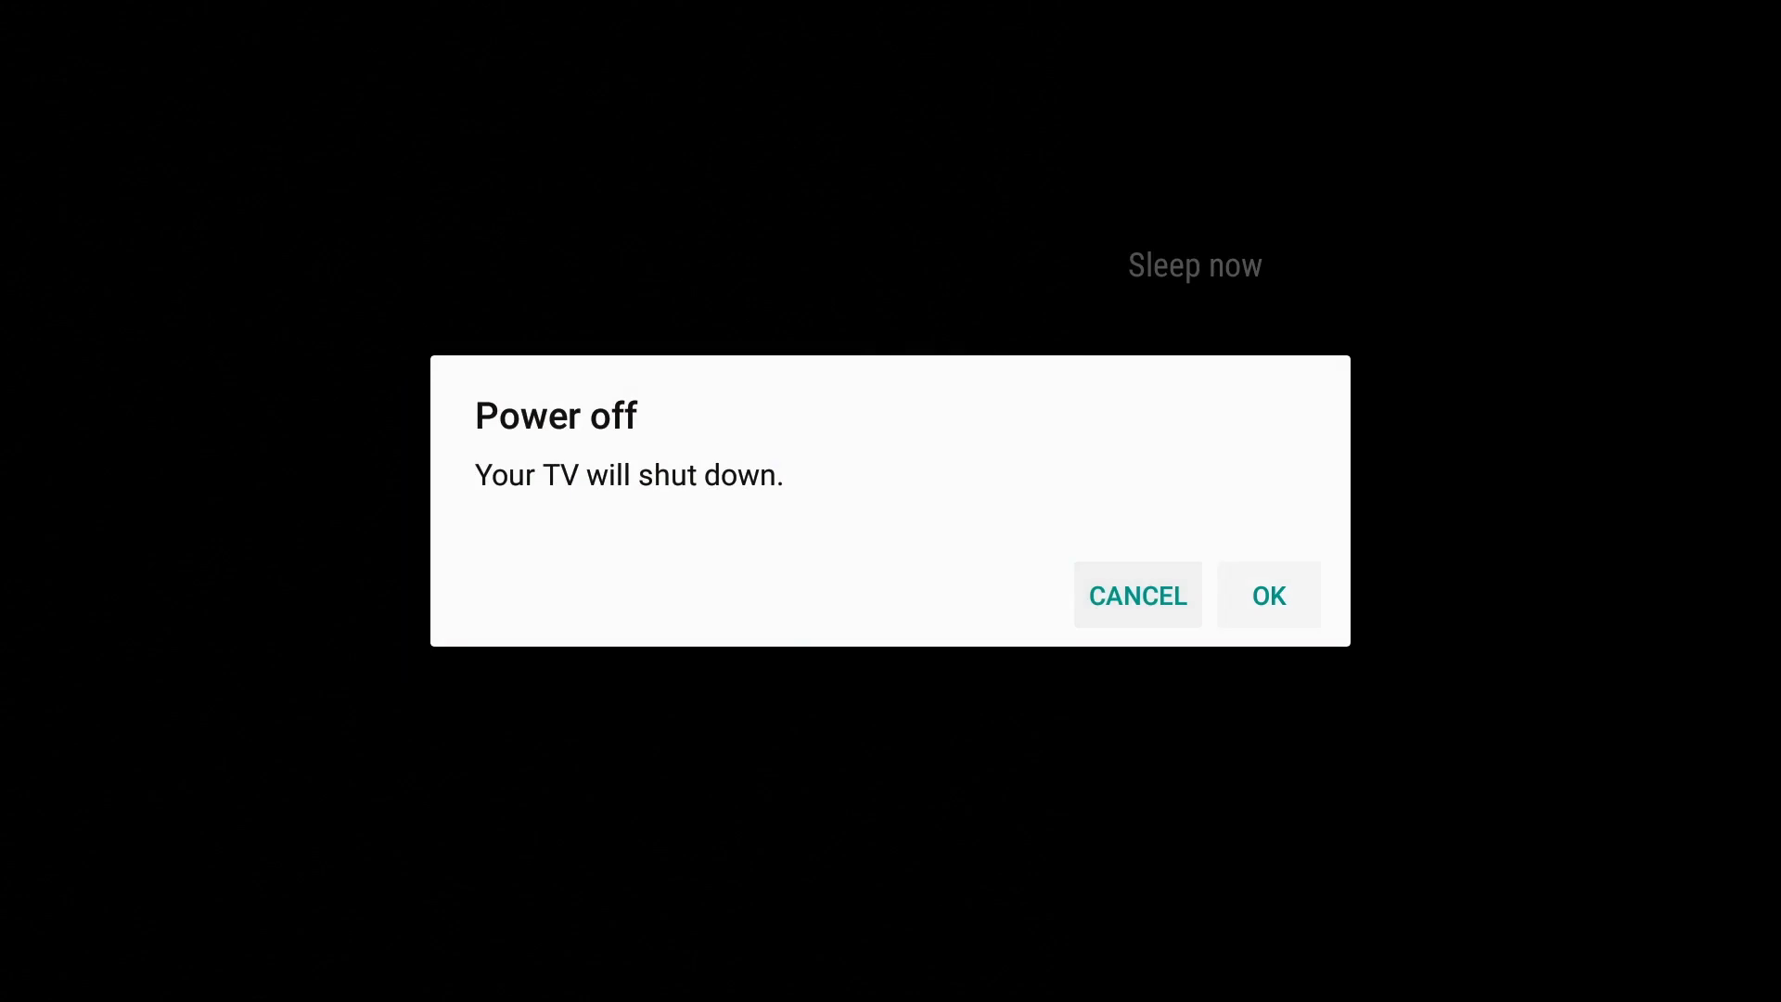
key("Left")
key("Return")
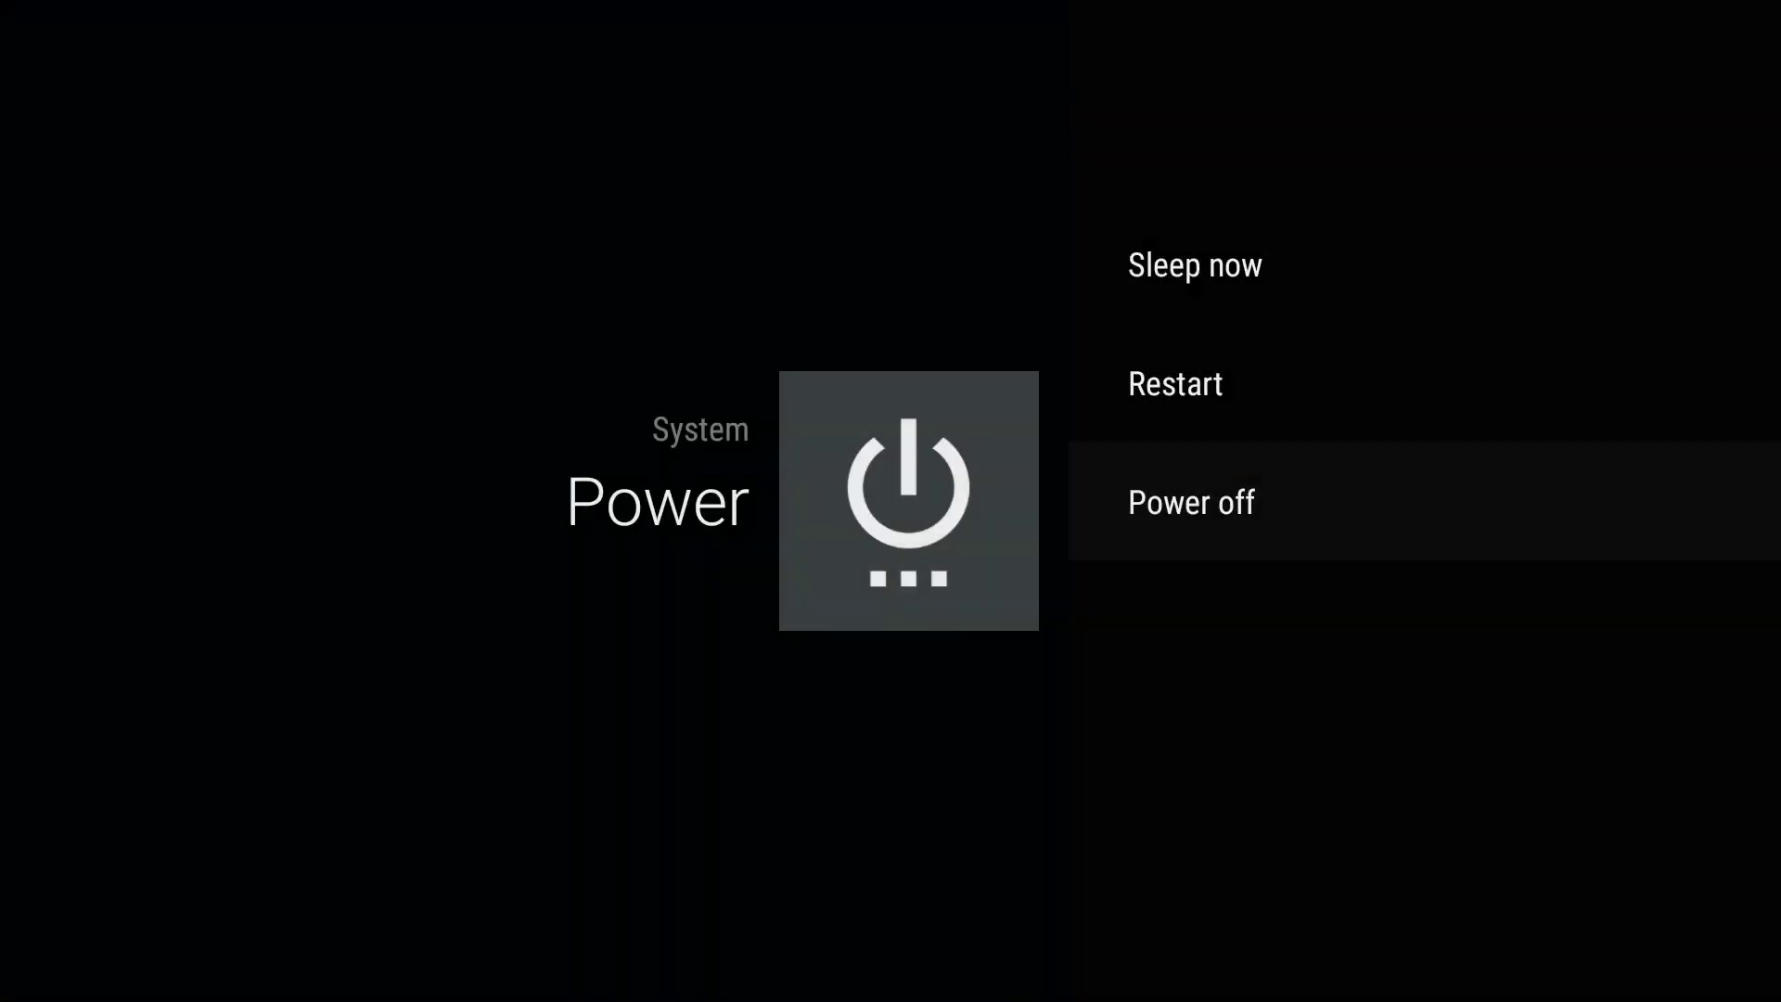
Open the gear tile's Settings panel and close it again.
key("Home")
key("Left")
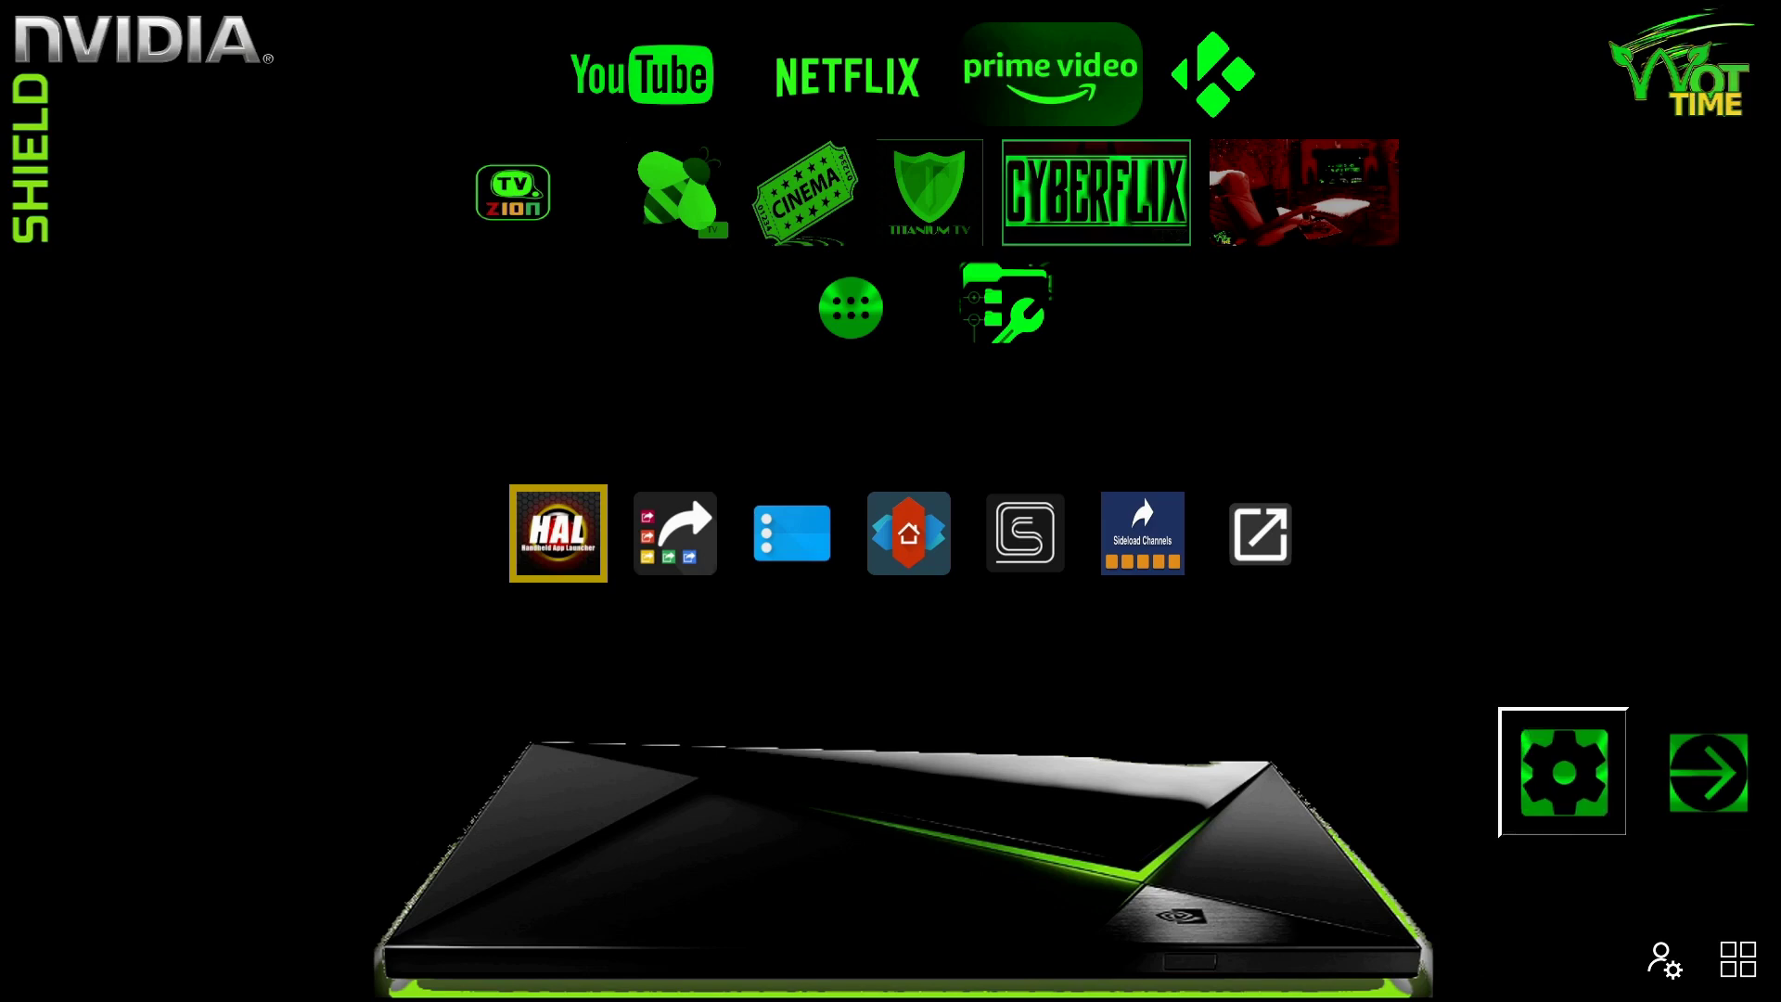
key("Return")
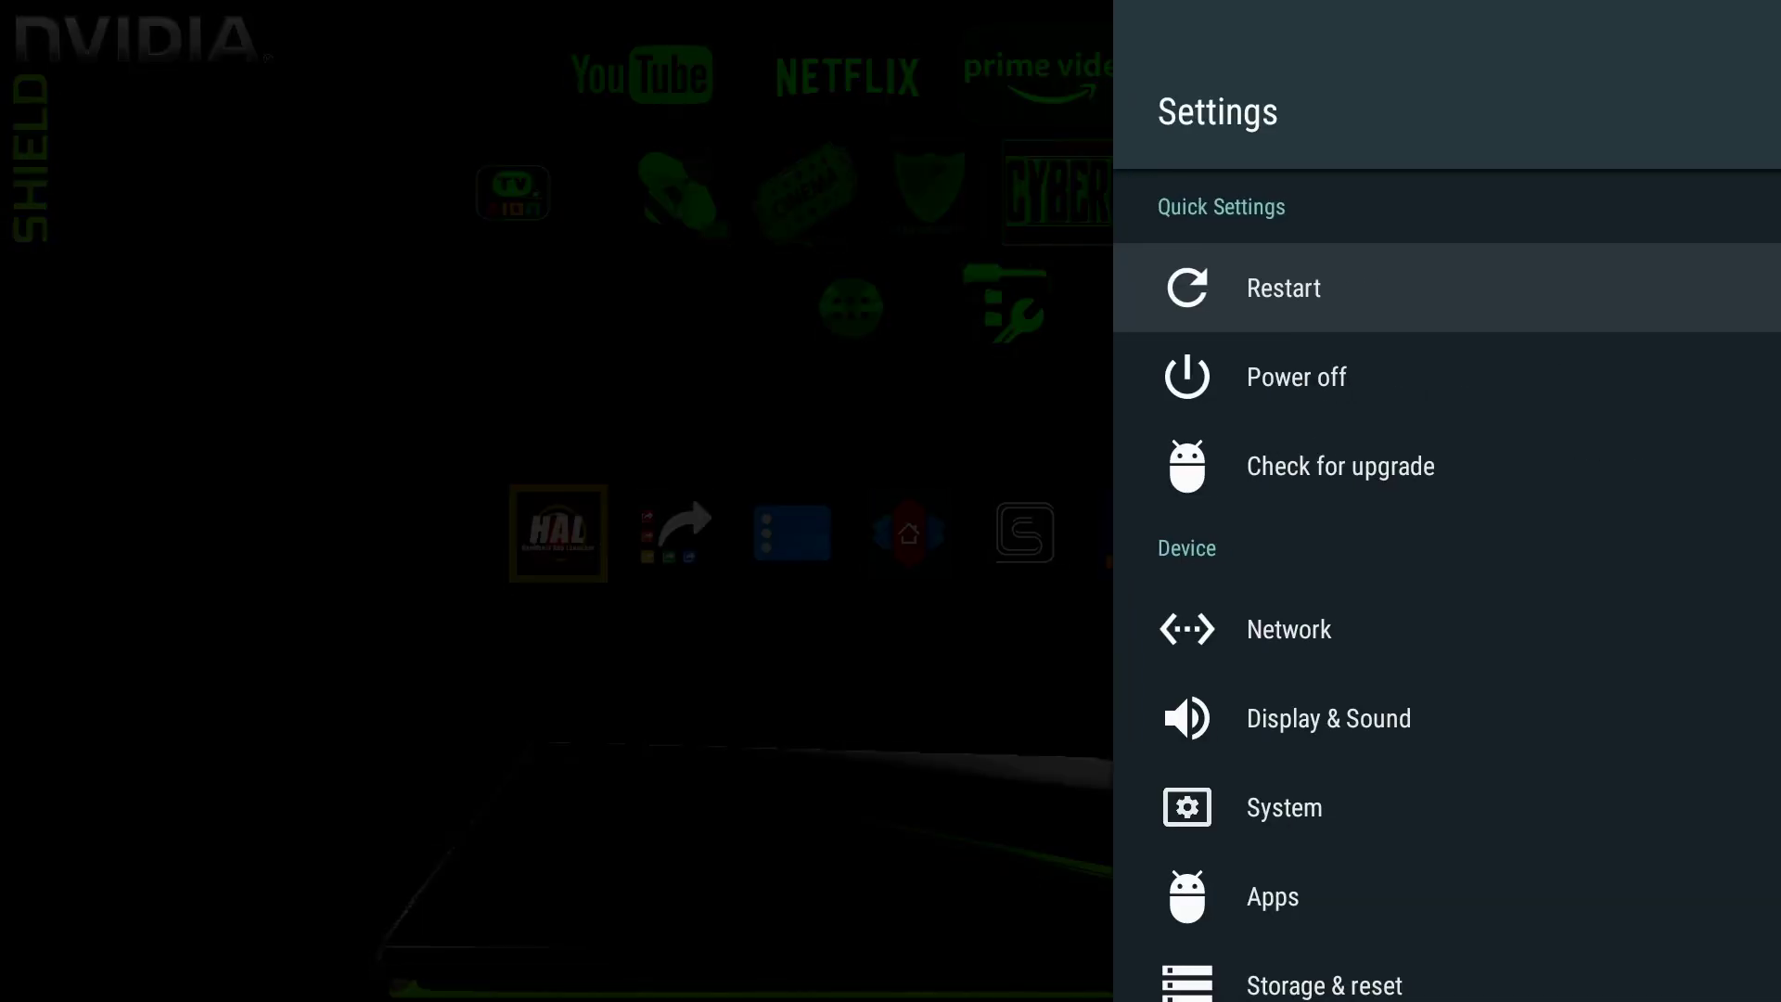
key("Escape")
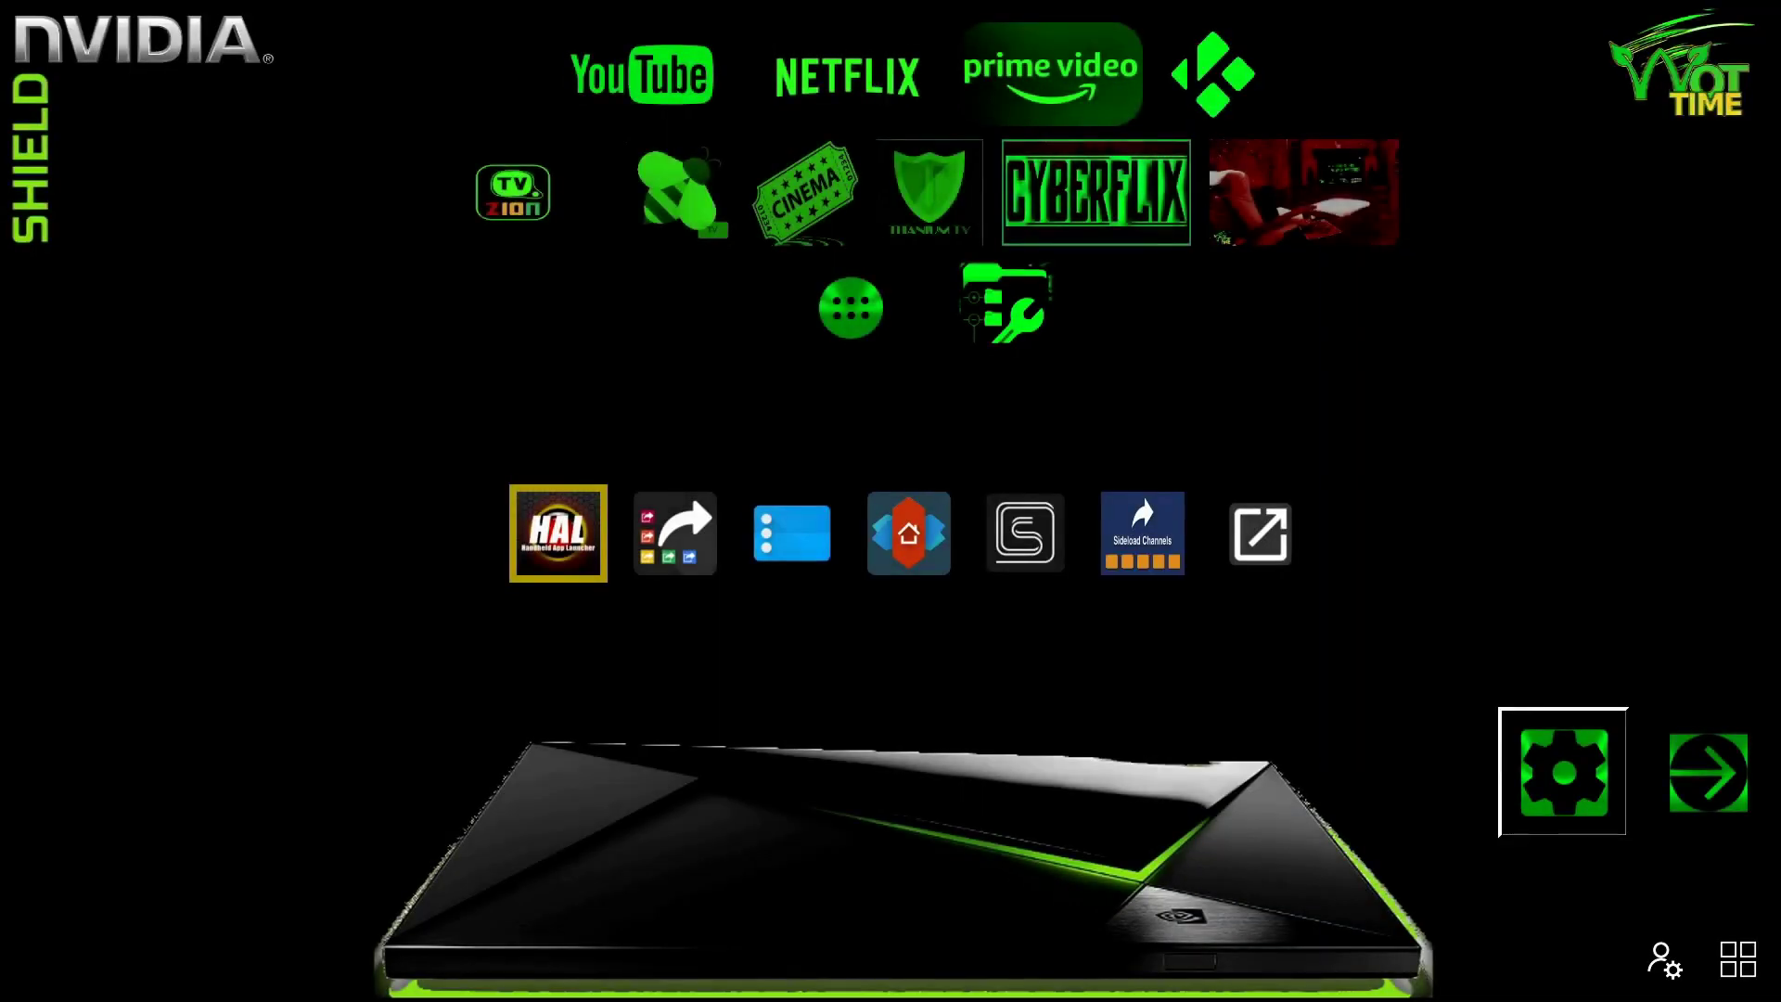
Launch the Android TV Home app from the app row.
key("Up")
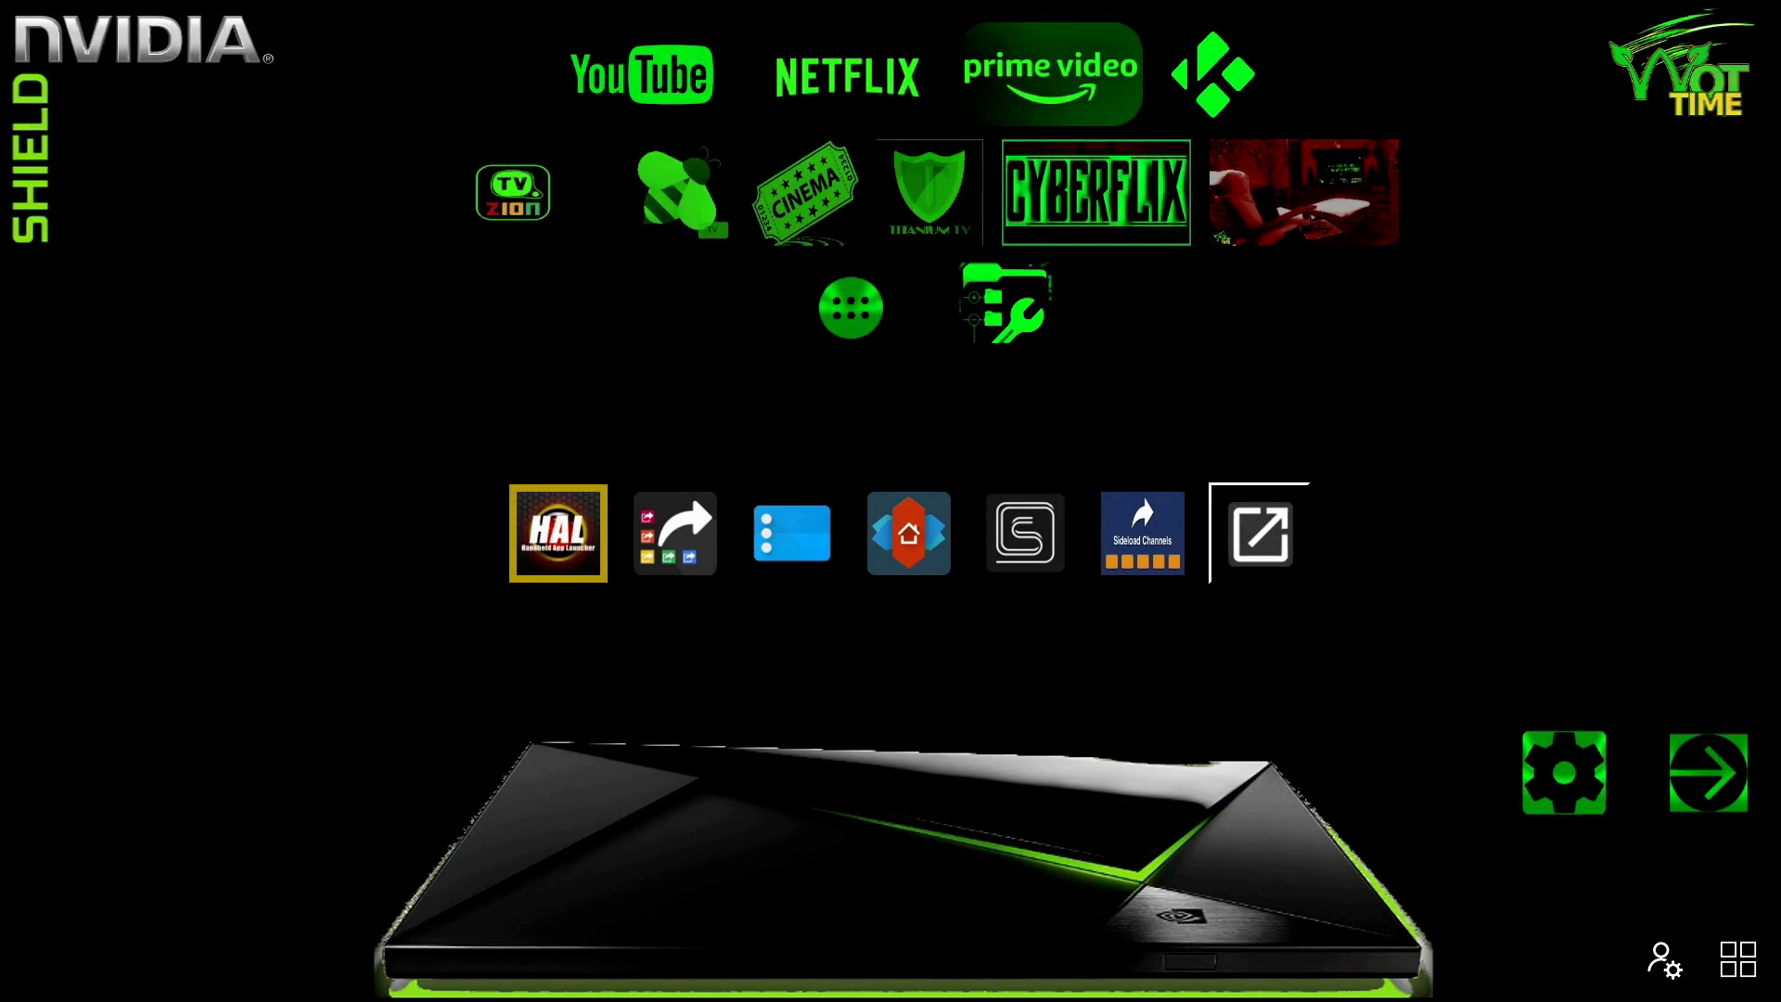
key("Left")
key("Left")
key("Left")
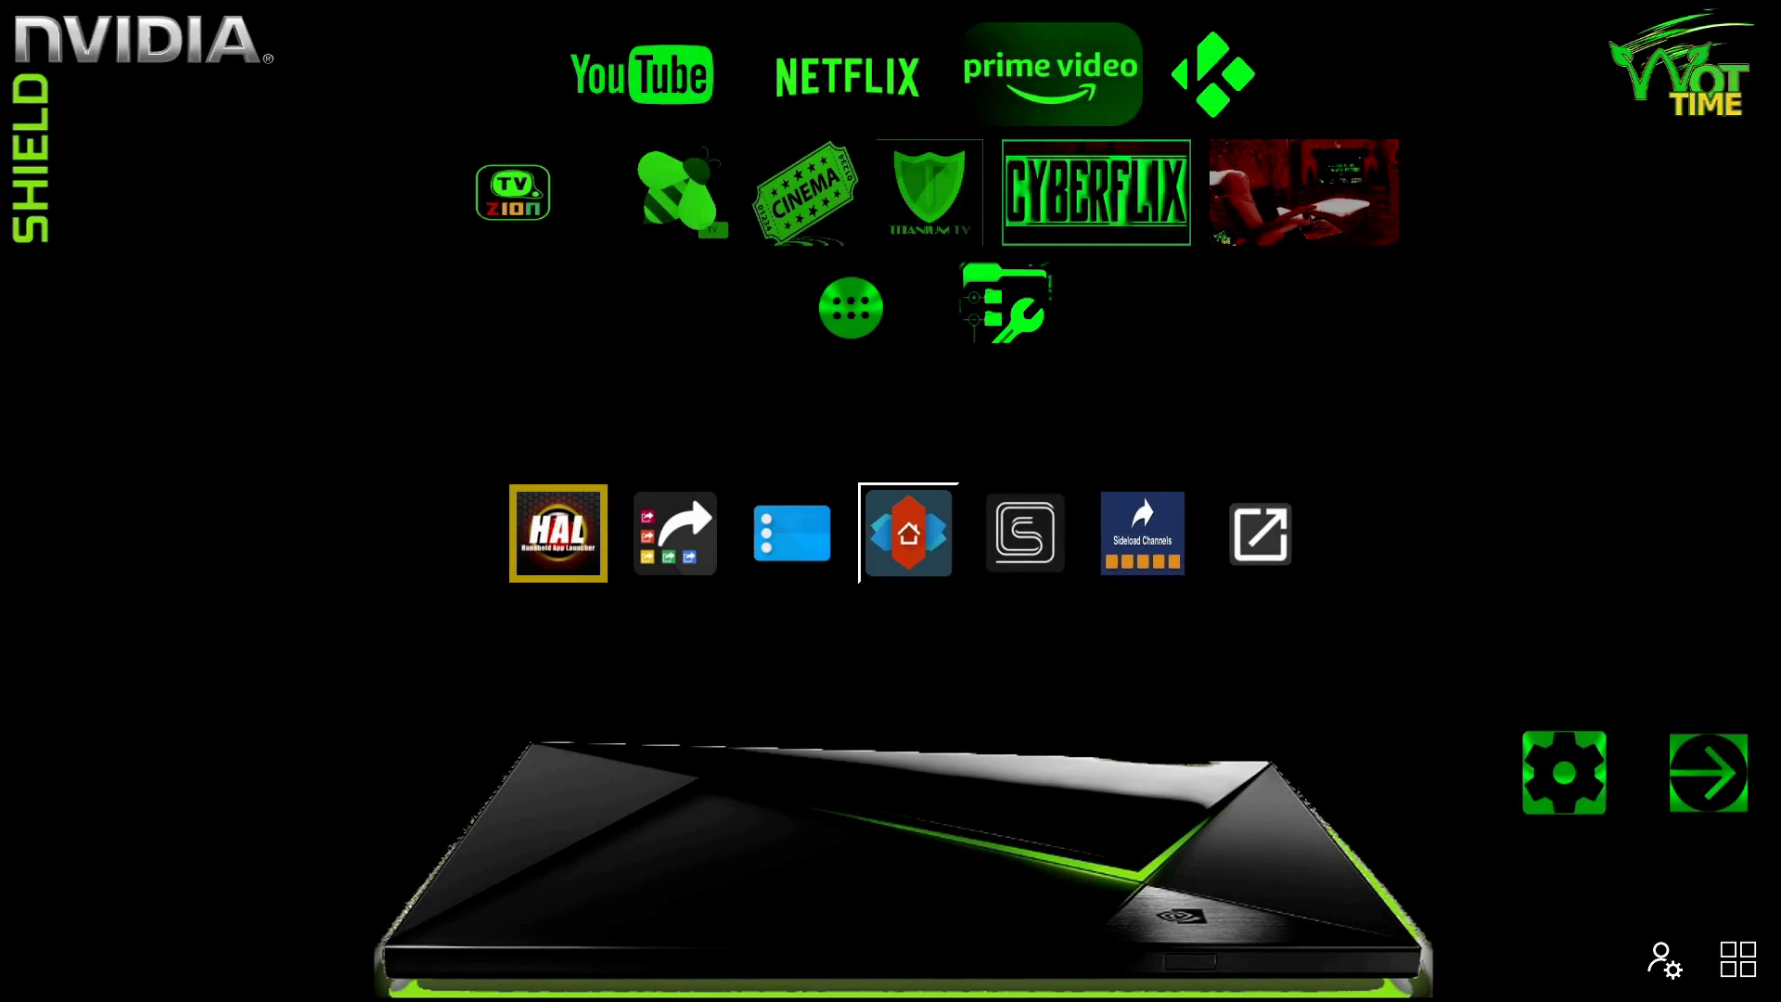
key("Left")
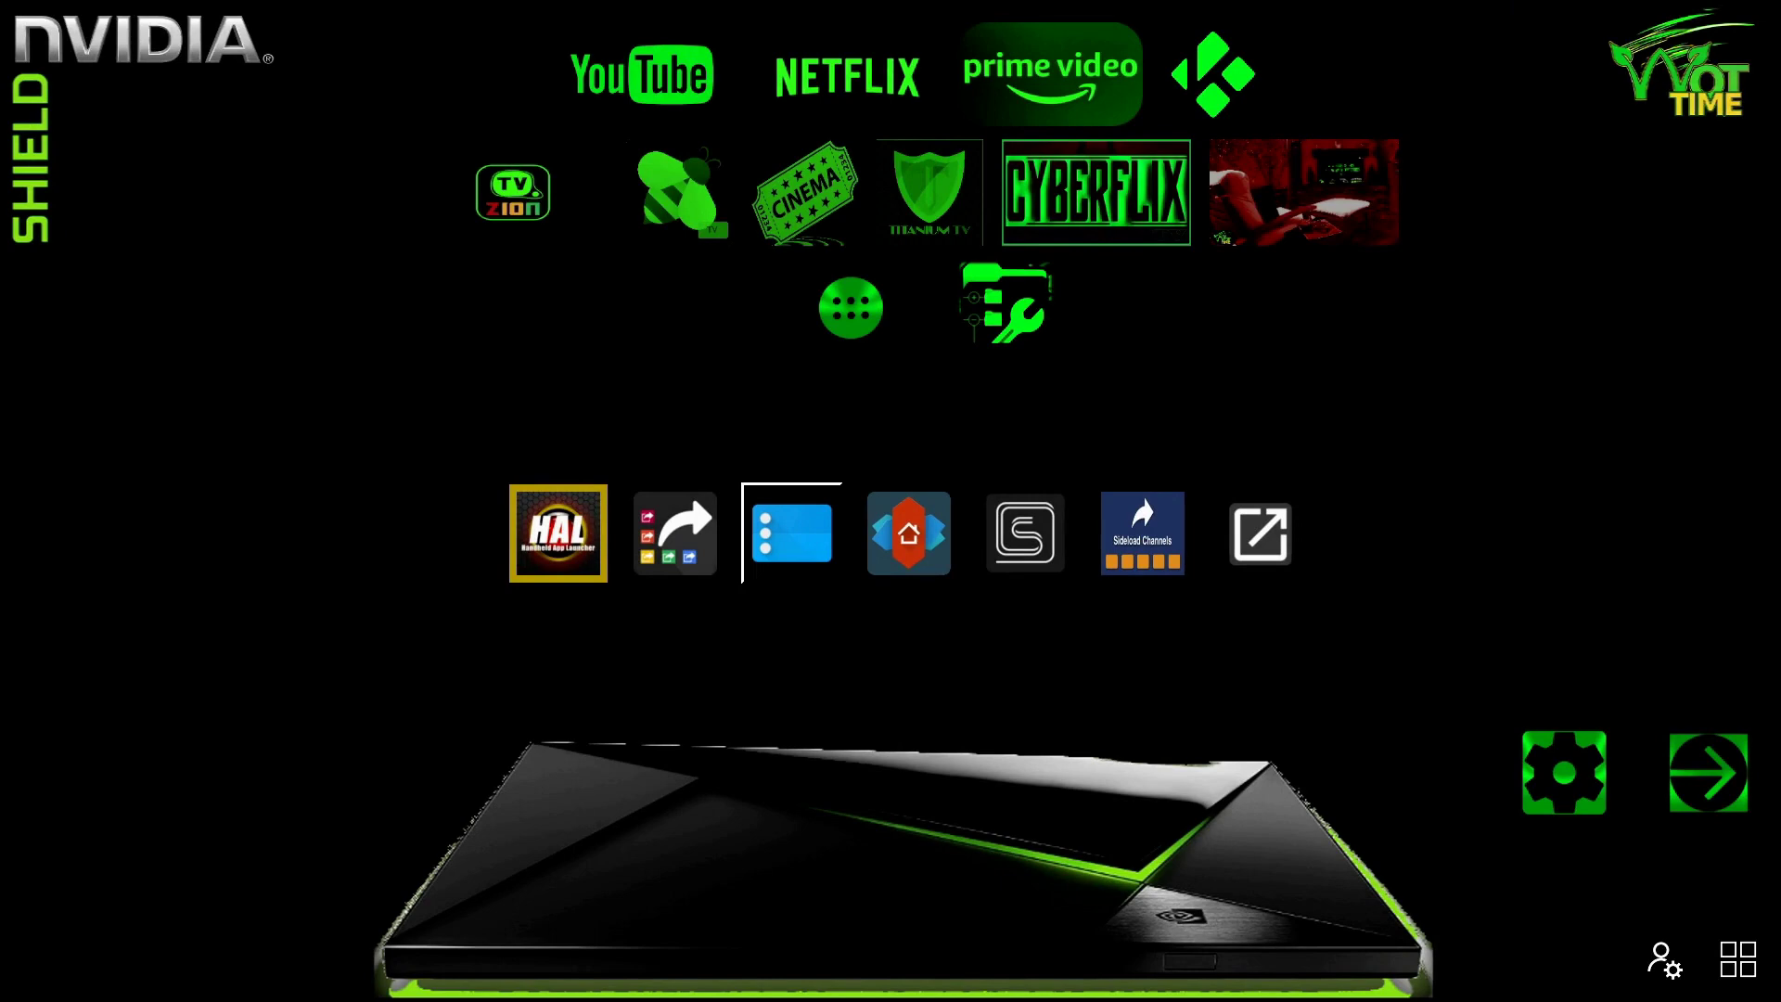
key("Return")
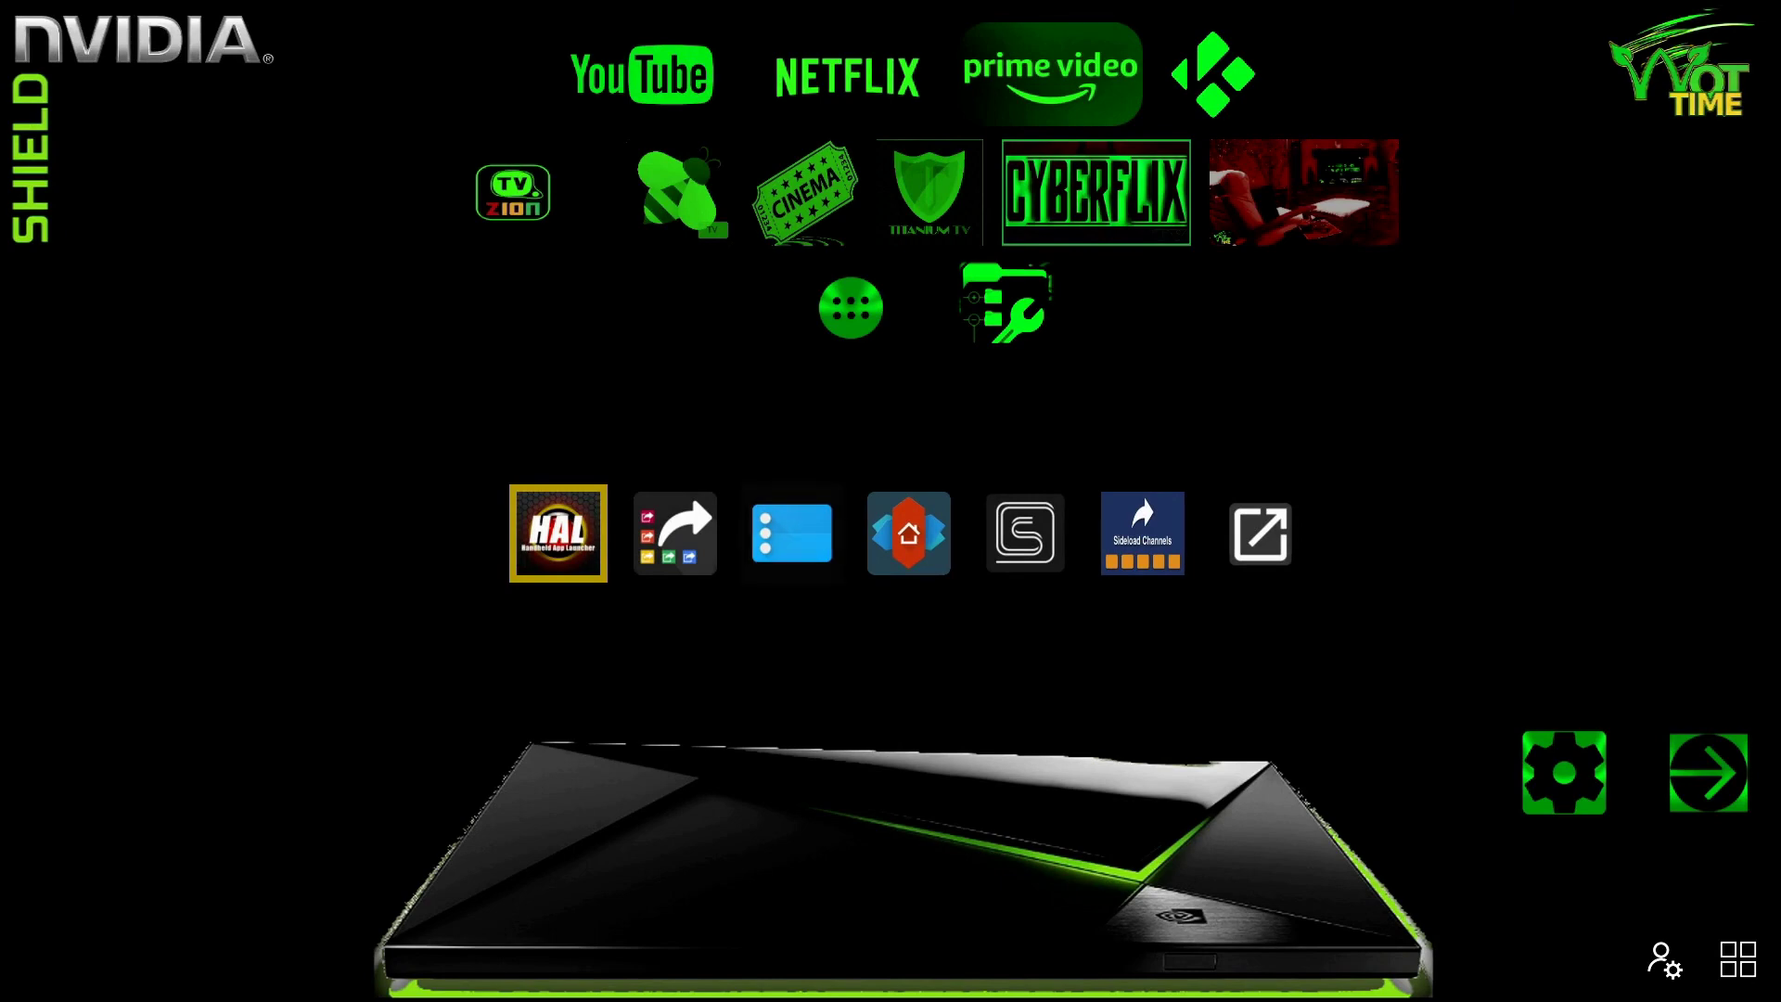
Move the Sideload Channel 2 row up to sit directly beneath the Apps row.
key("Down")
key("Down")
key("Down")
key("Down")
key("Down")
key("Down")
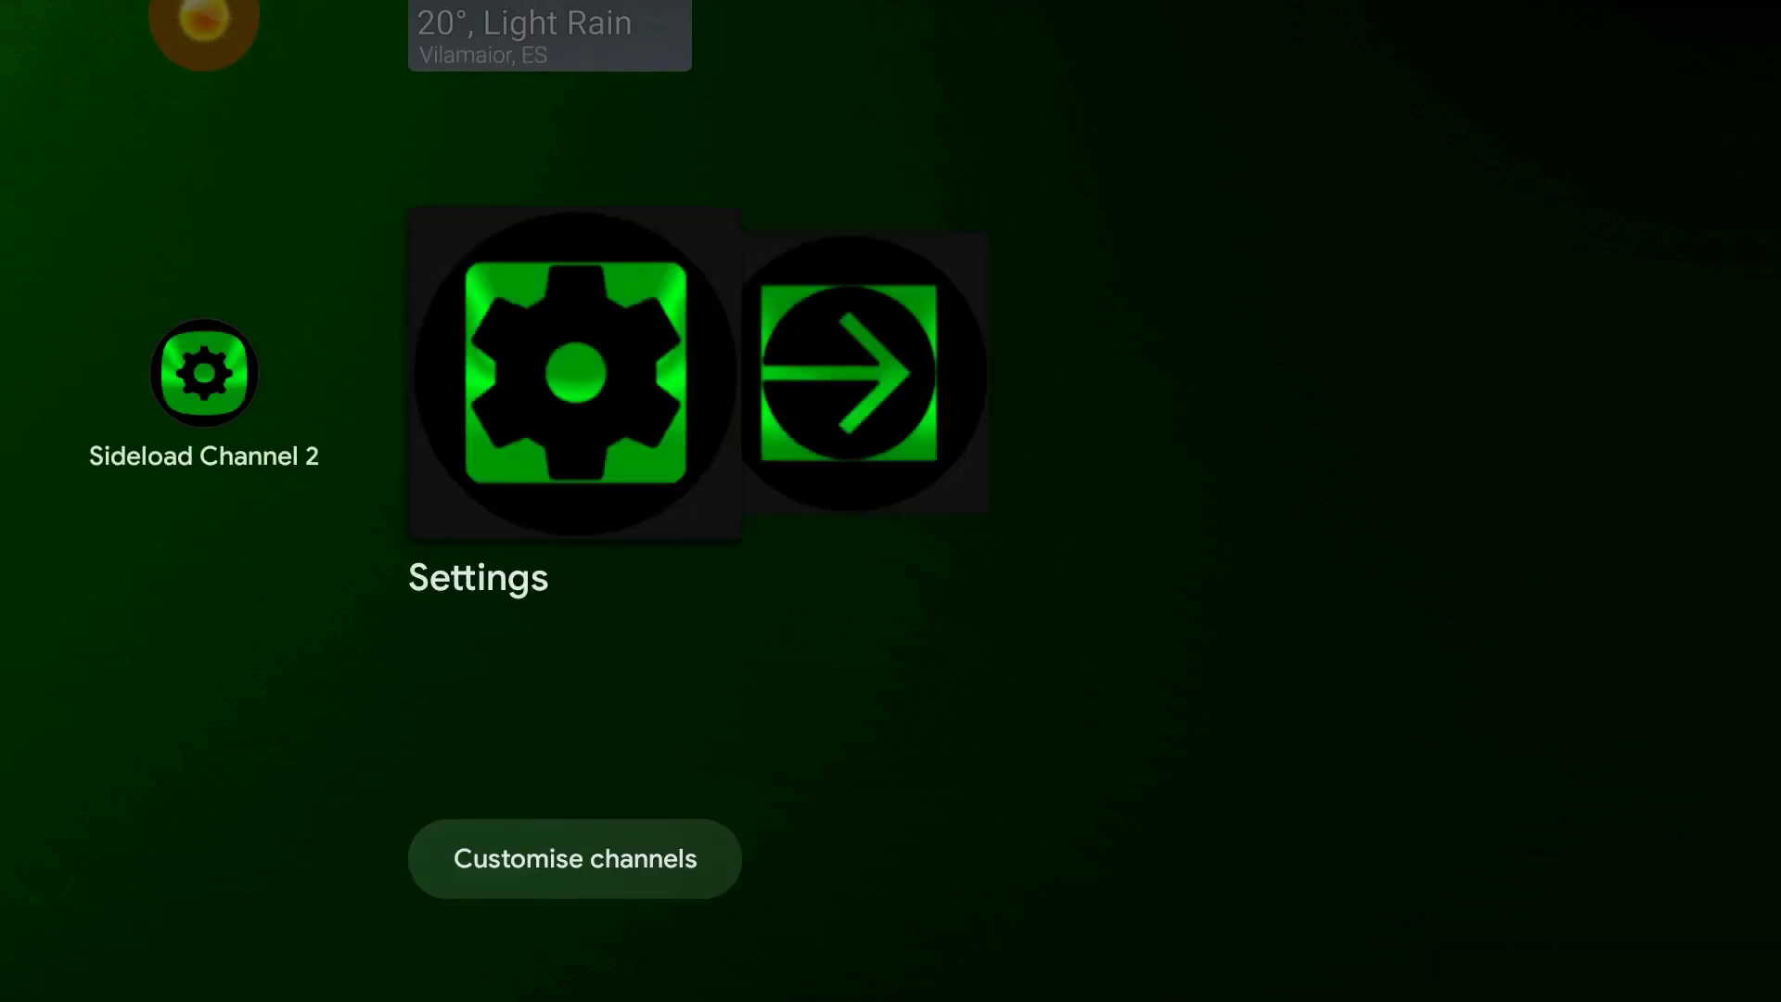
key("Left")
key("Left")
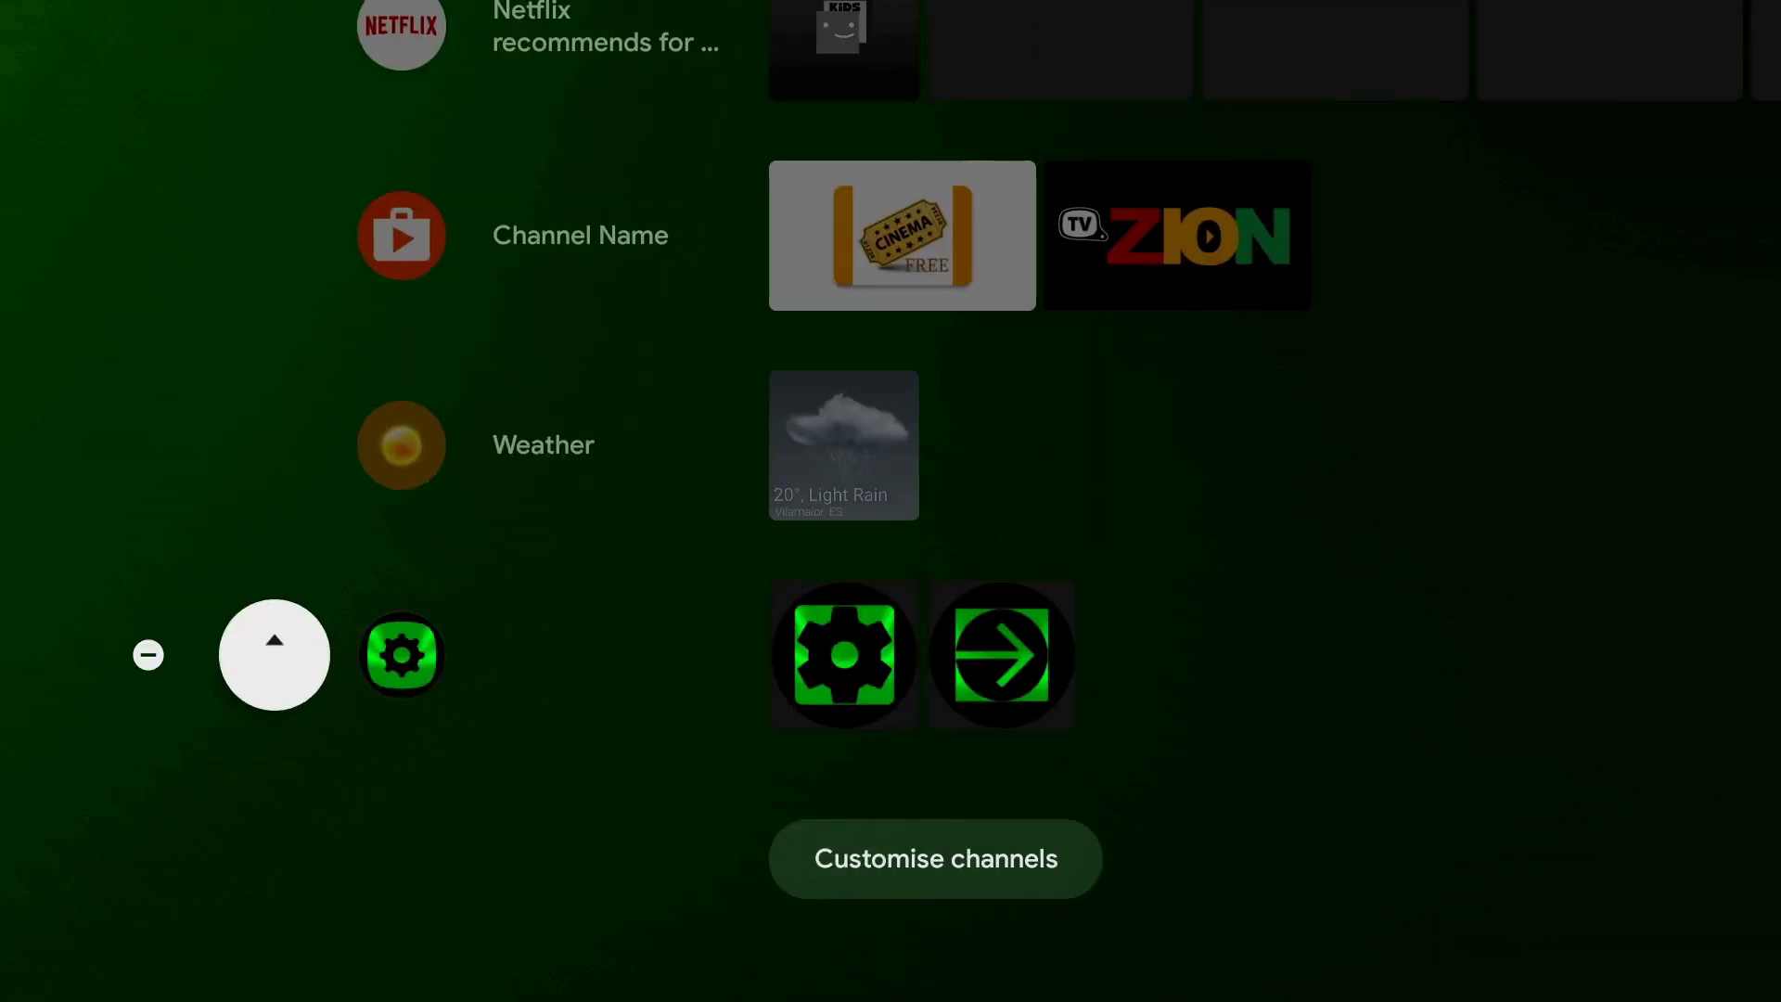
key("Left")
key("Right")
key("Right")
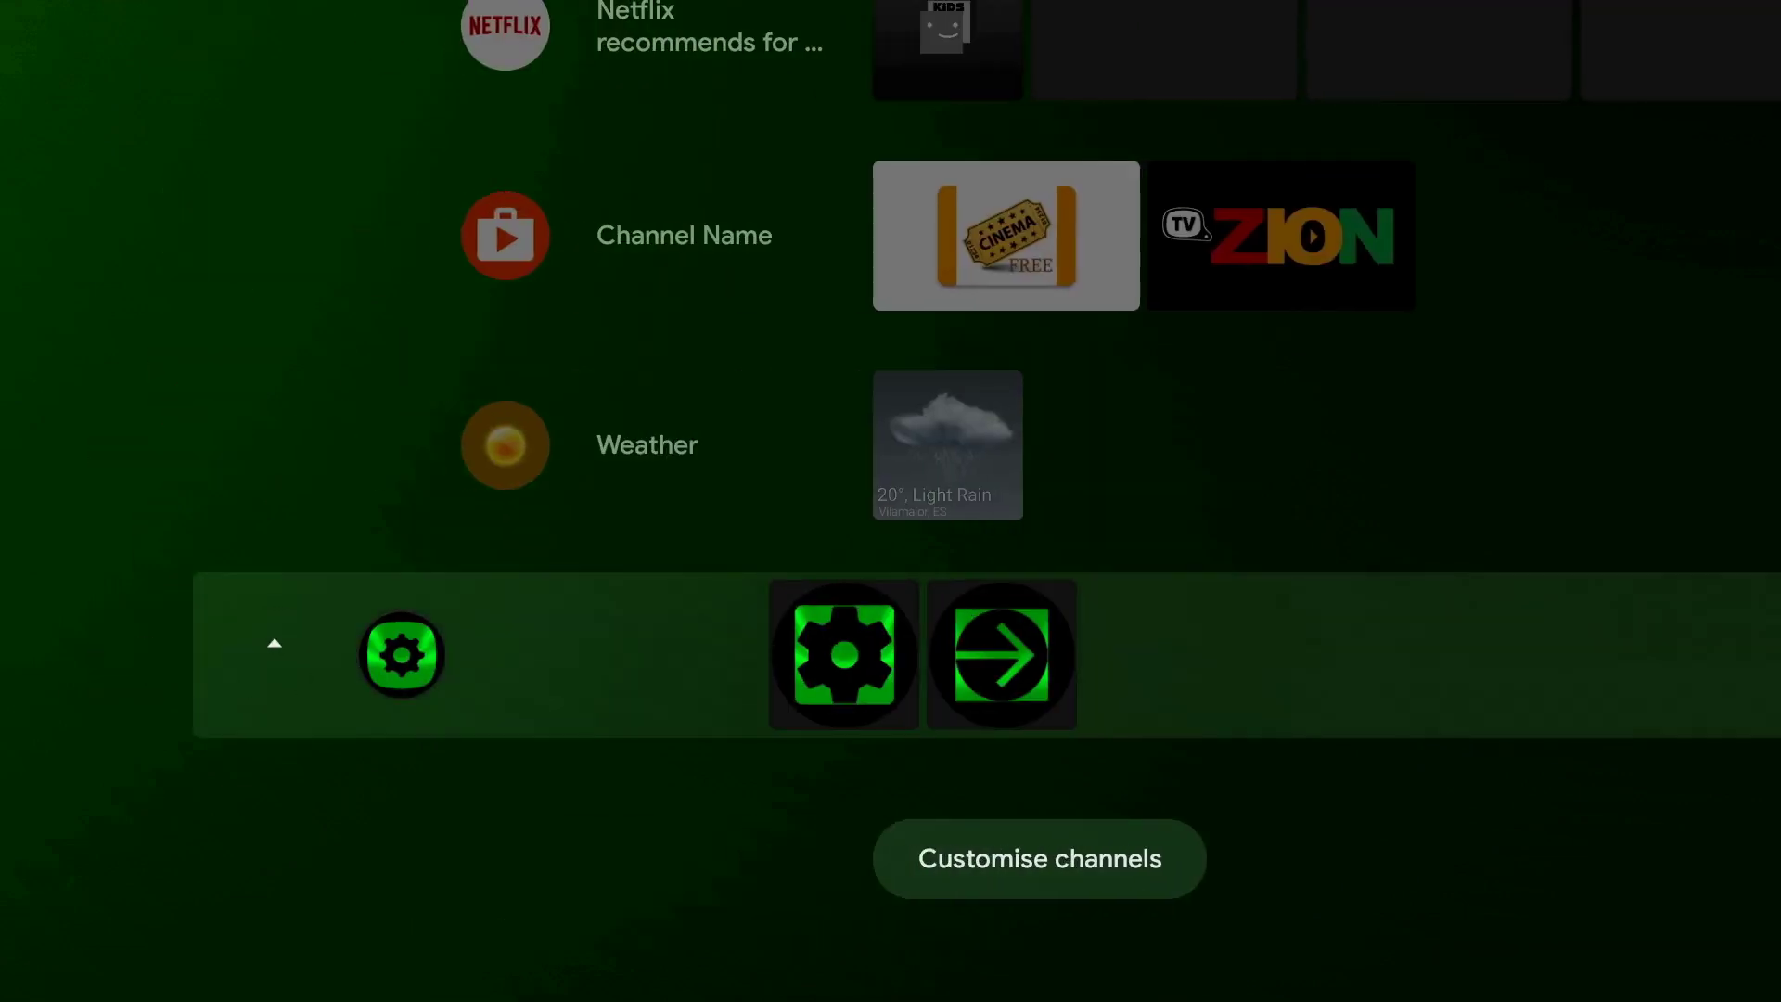
key("Up")
key("Up")
key("Up")
key("Up")
key("Up")
key("Up")
key("Up")
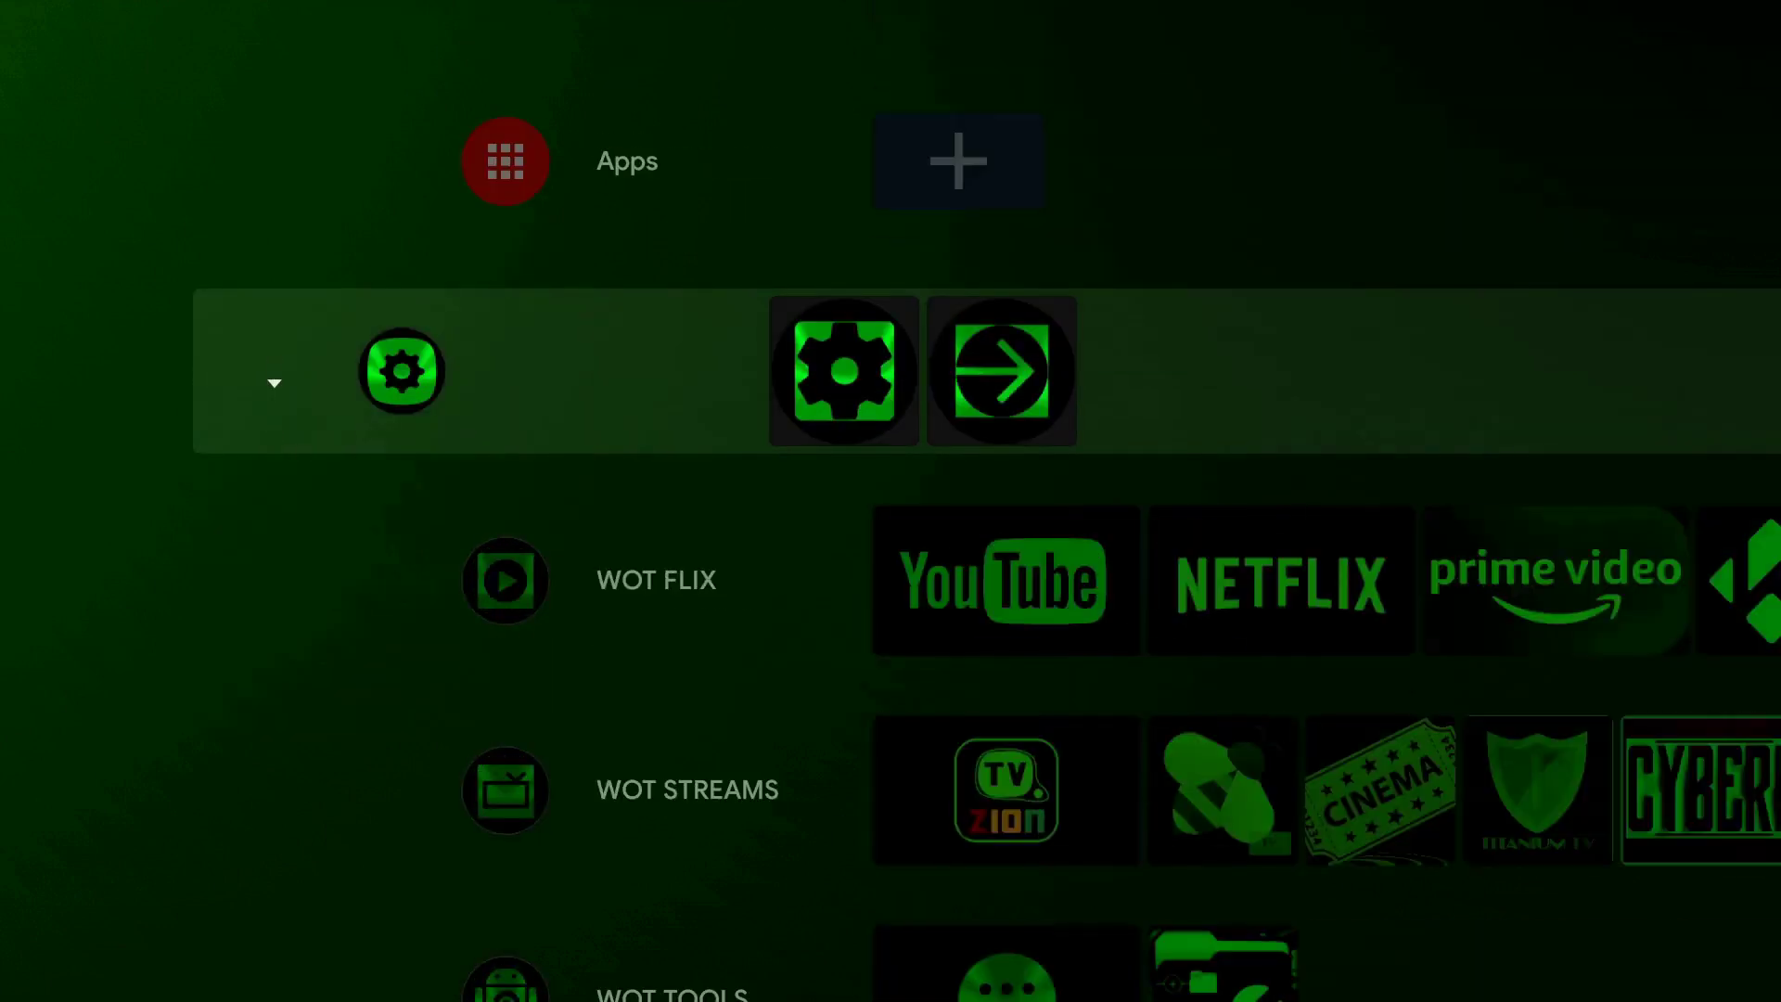
key("Right")
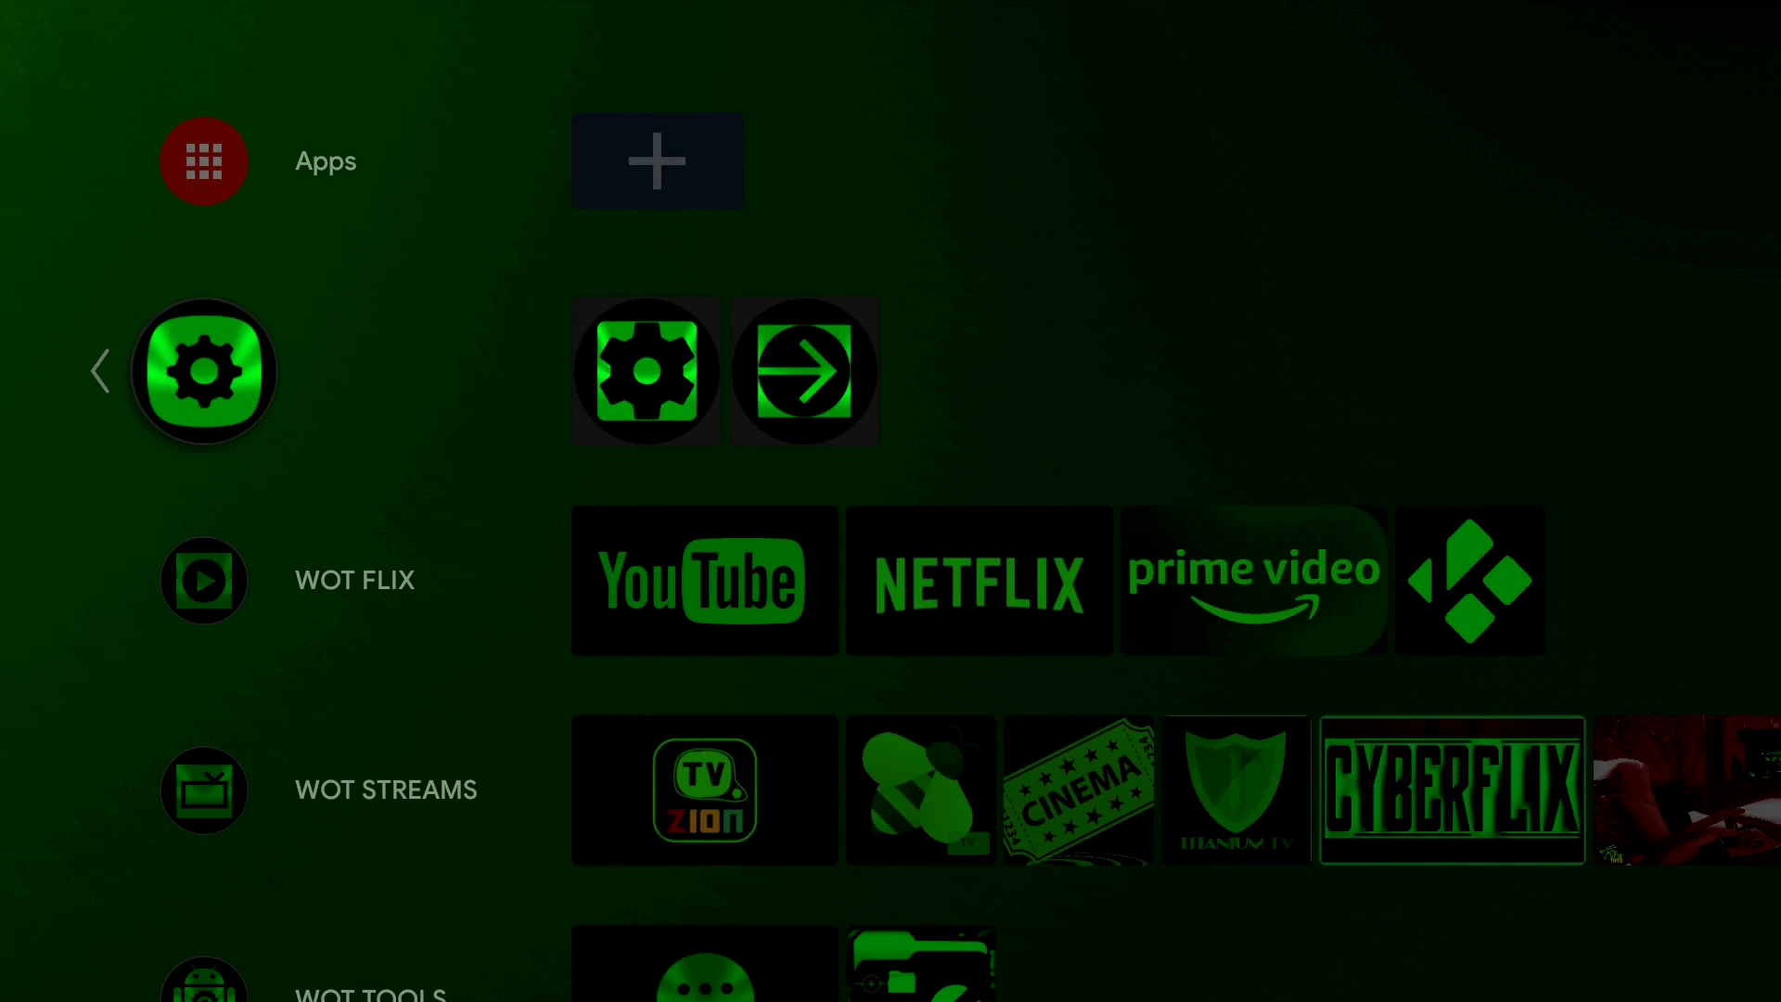
Browse the Settings and arrow tiles in the relocated row, then the rows below.
key("Right")
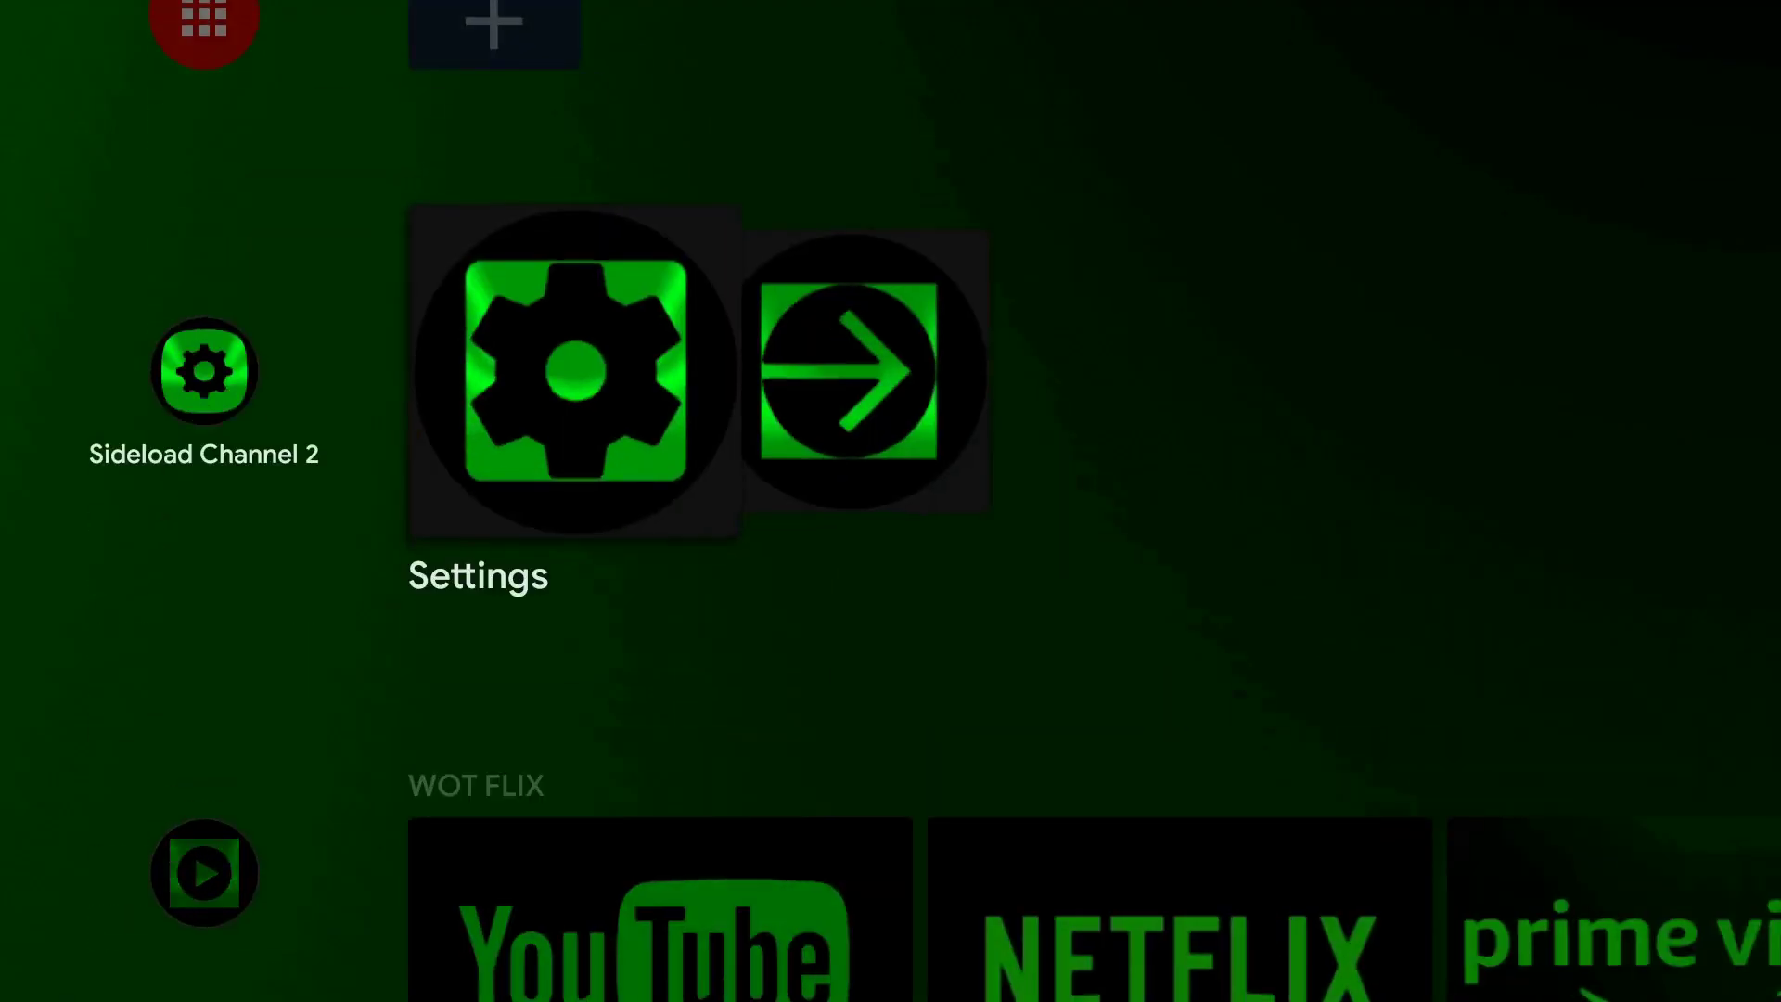
key("Down")
key("Down")
key("Down")
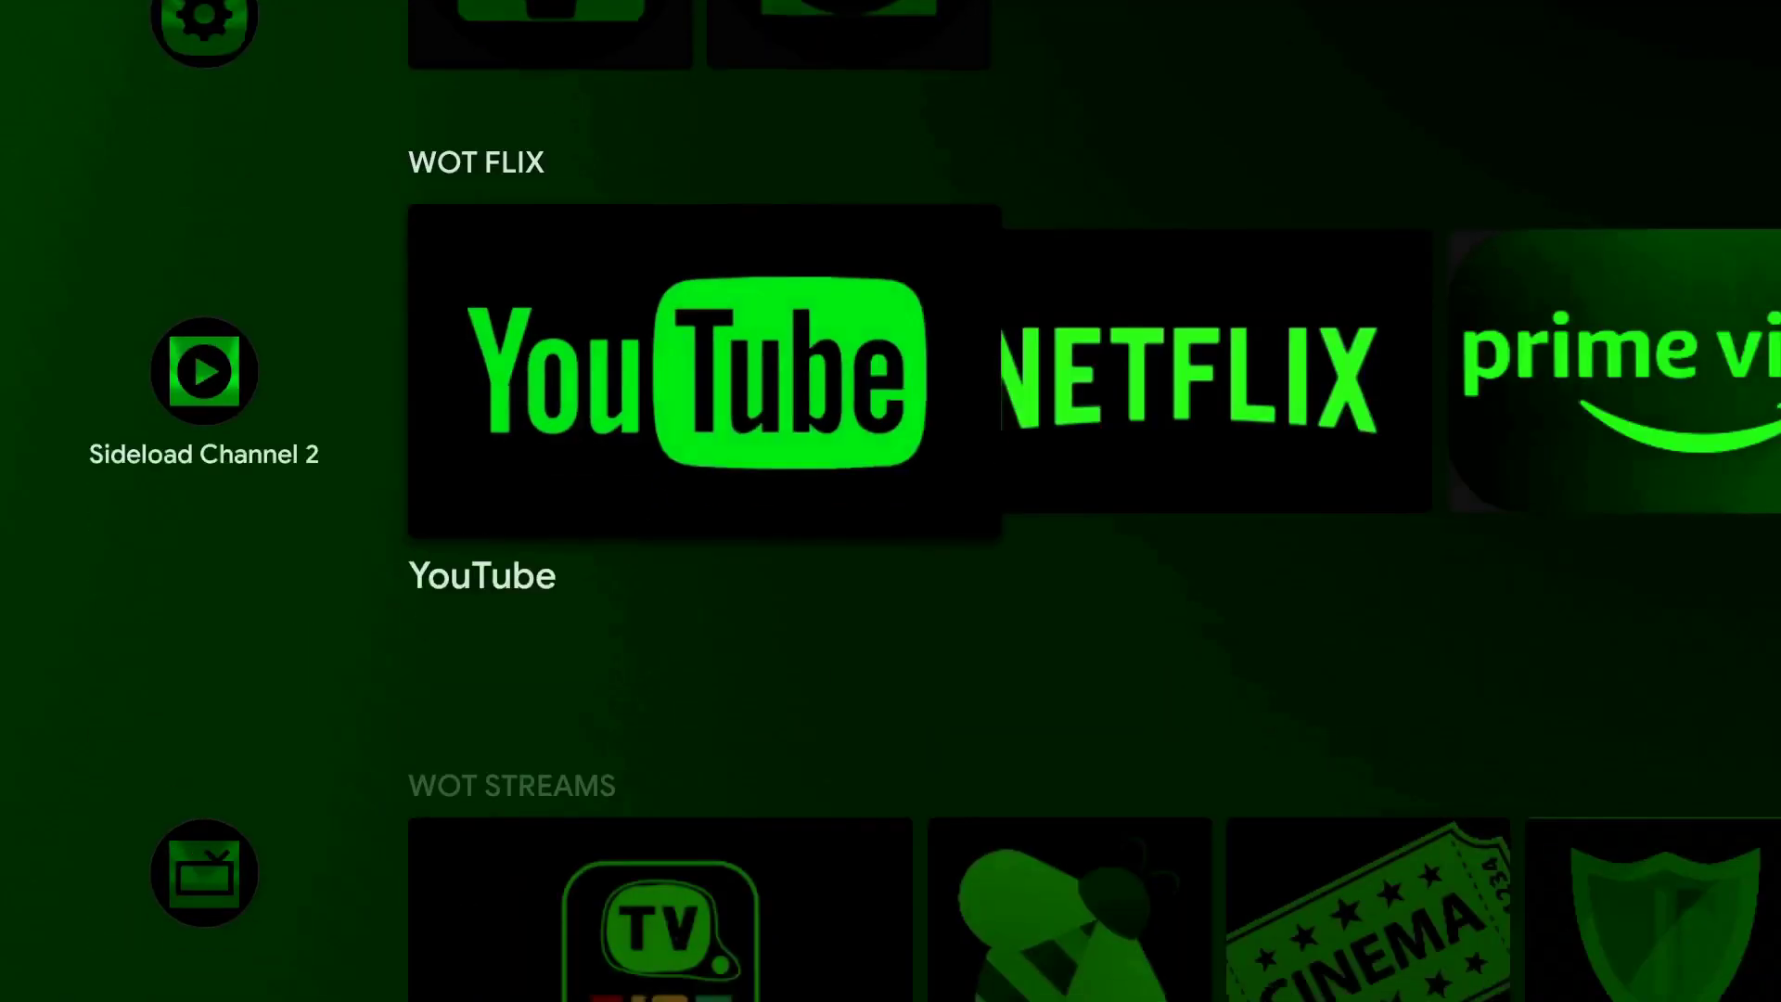
key("Down")
key("Down")
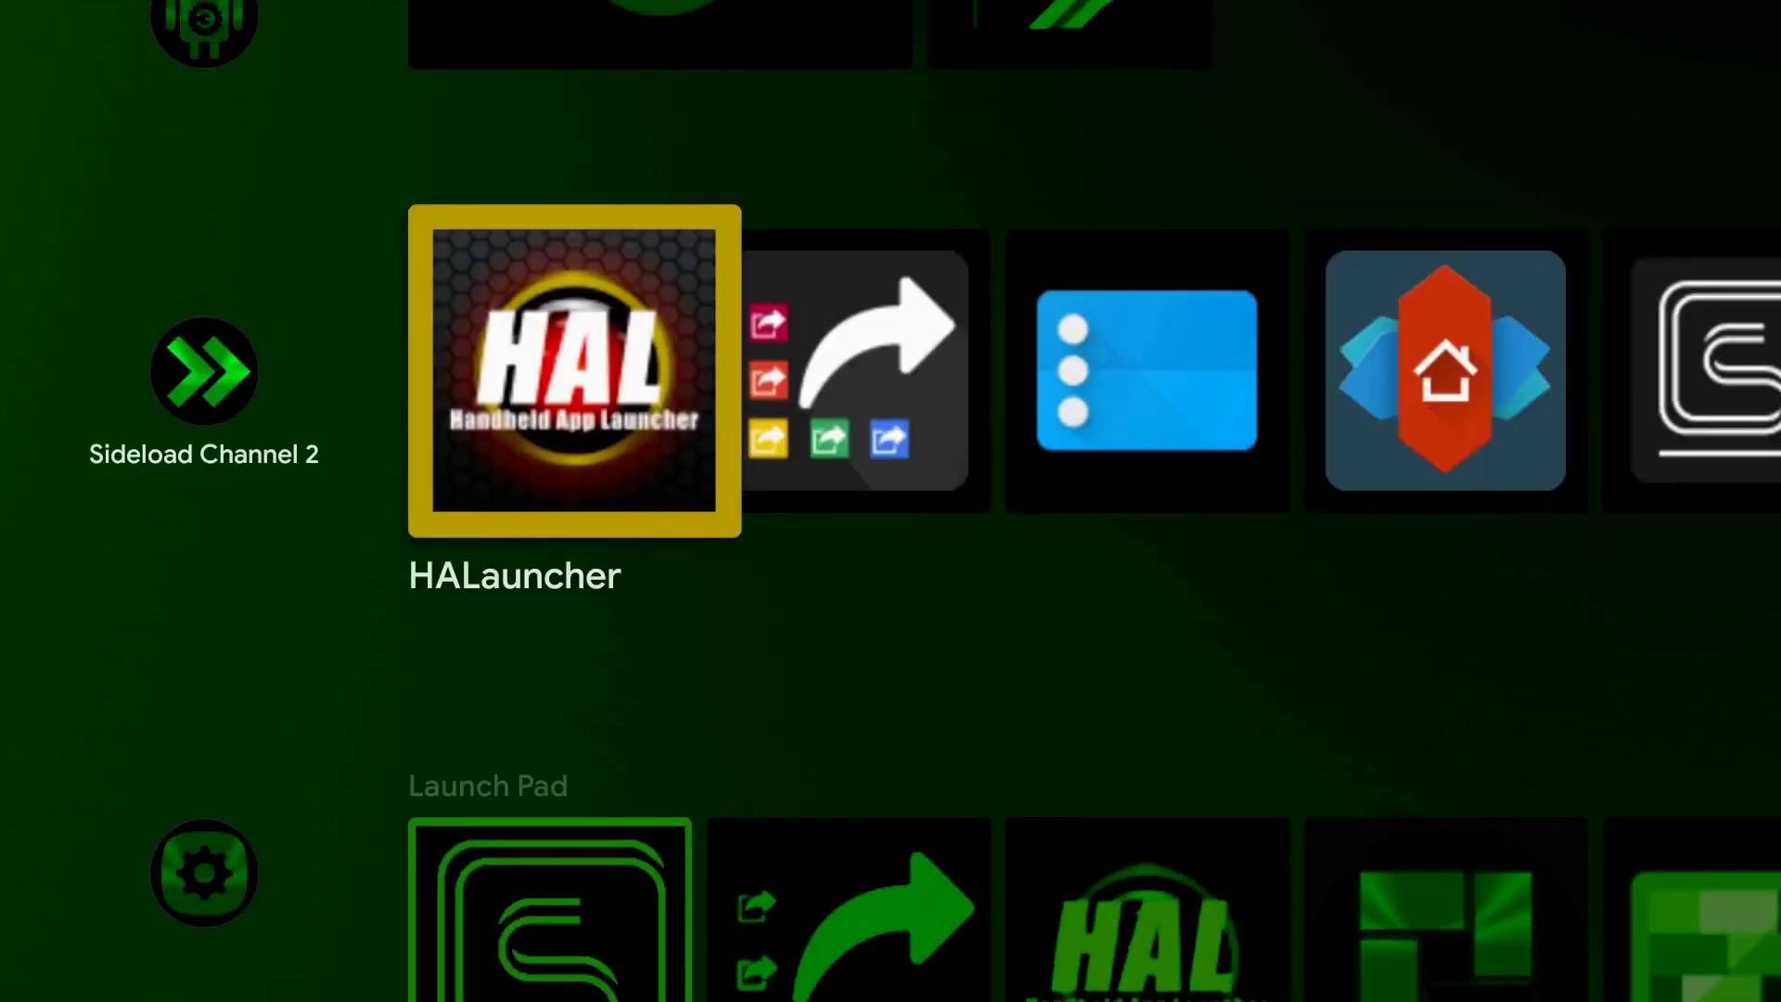
Launch the Sideload Channel 2 tile to reopen the green SHIELD launcher and browse its apps.
key("Return")
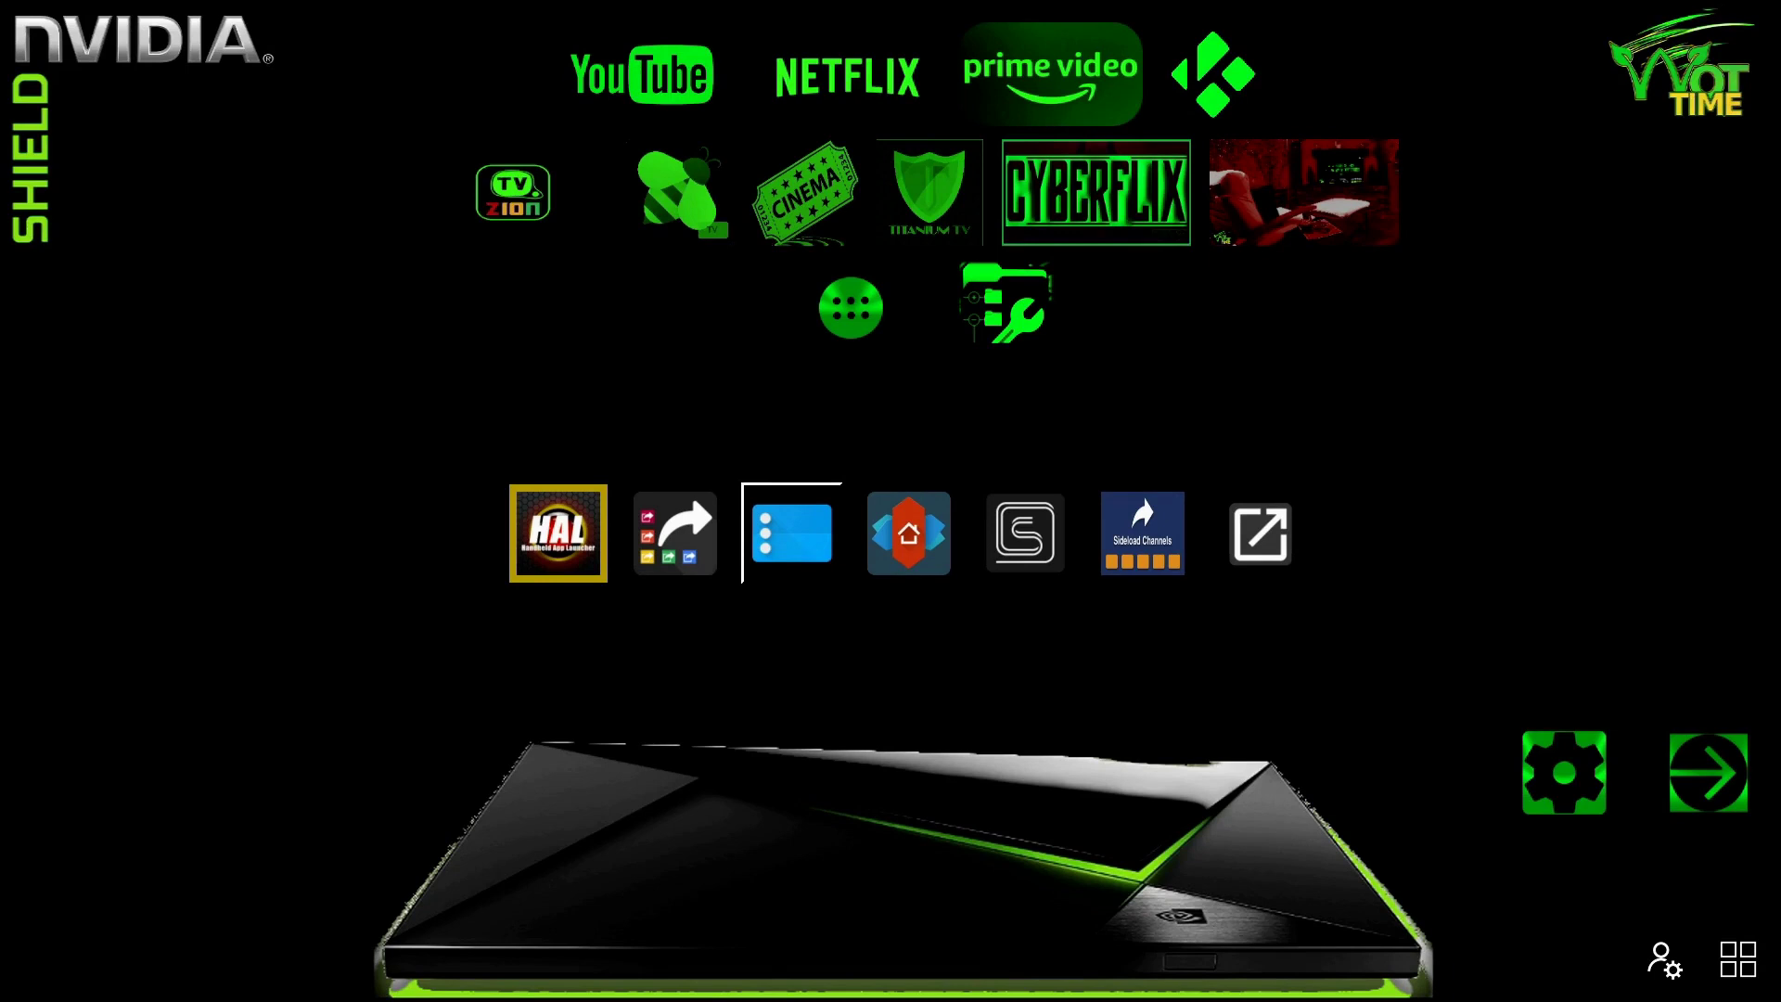
key("Up")
key("Up")
key("Up")
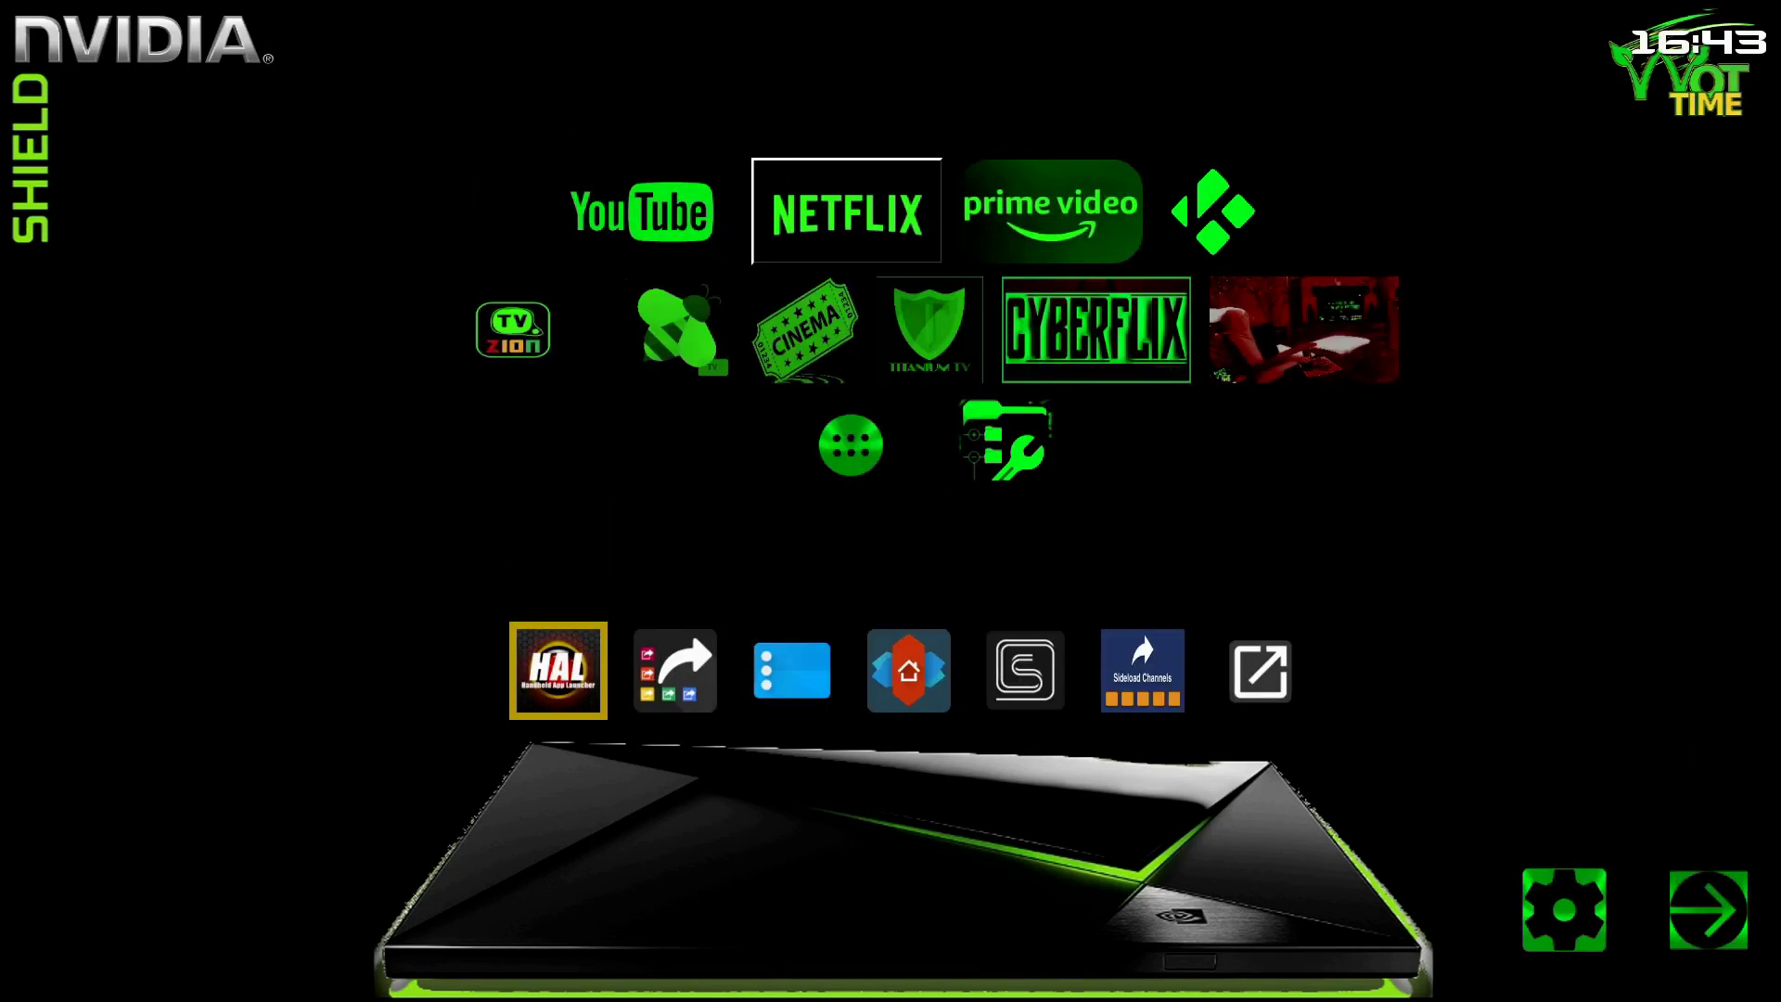